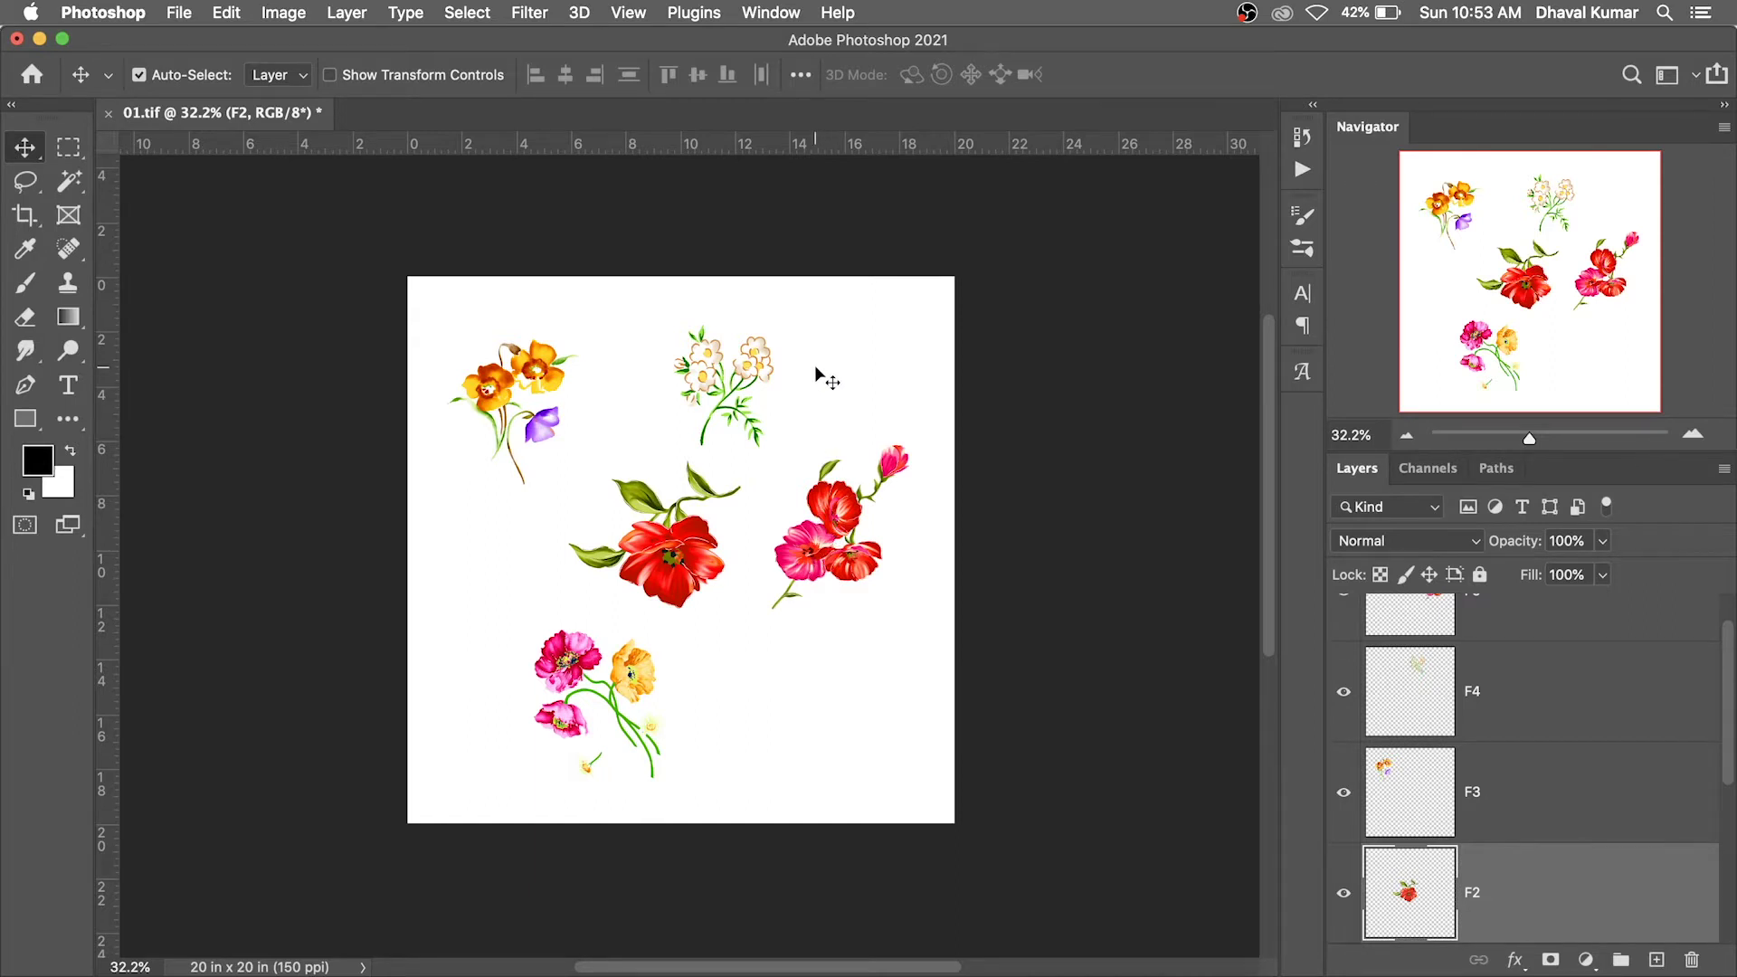
# Turn on View > Pattern Preview and accept the smart object warning
pyautogui.moveTo(817, 371); pyautogui.dragTo(800, 377)
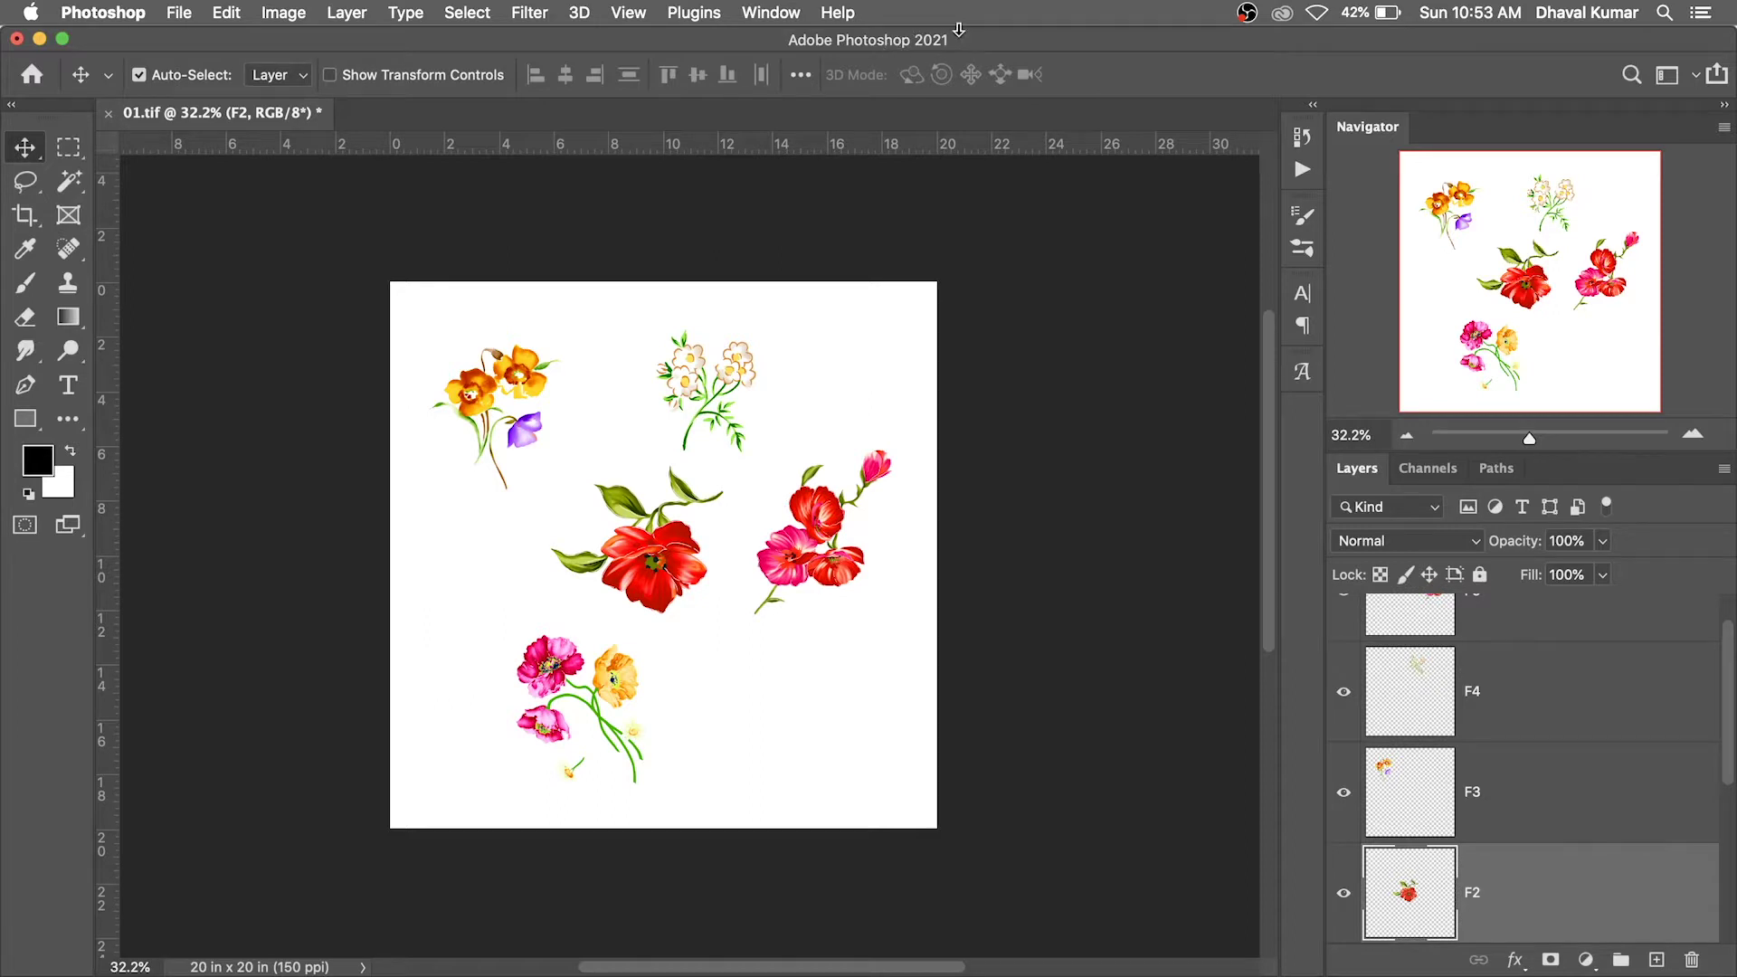
pyautogui.click(629, 12)
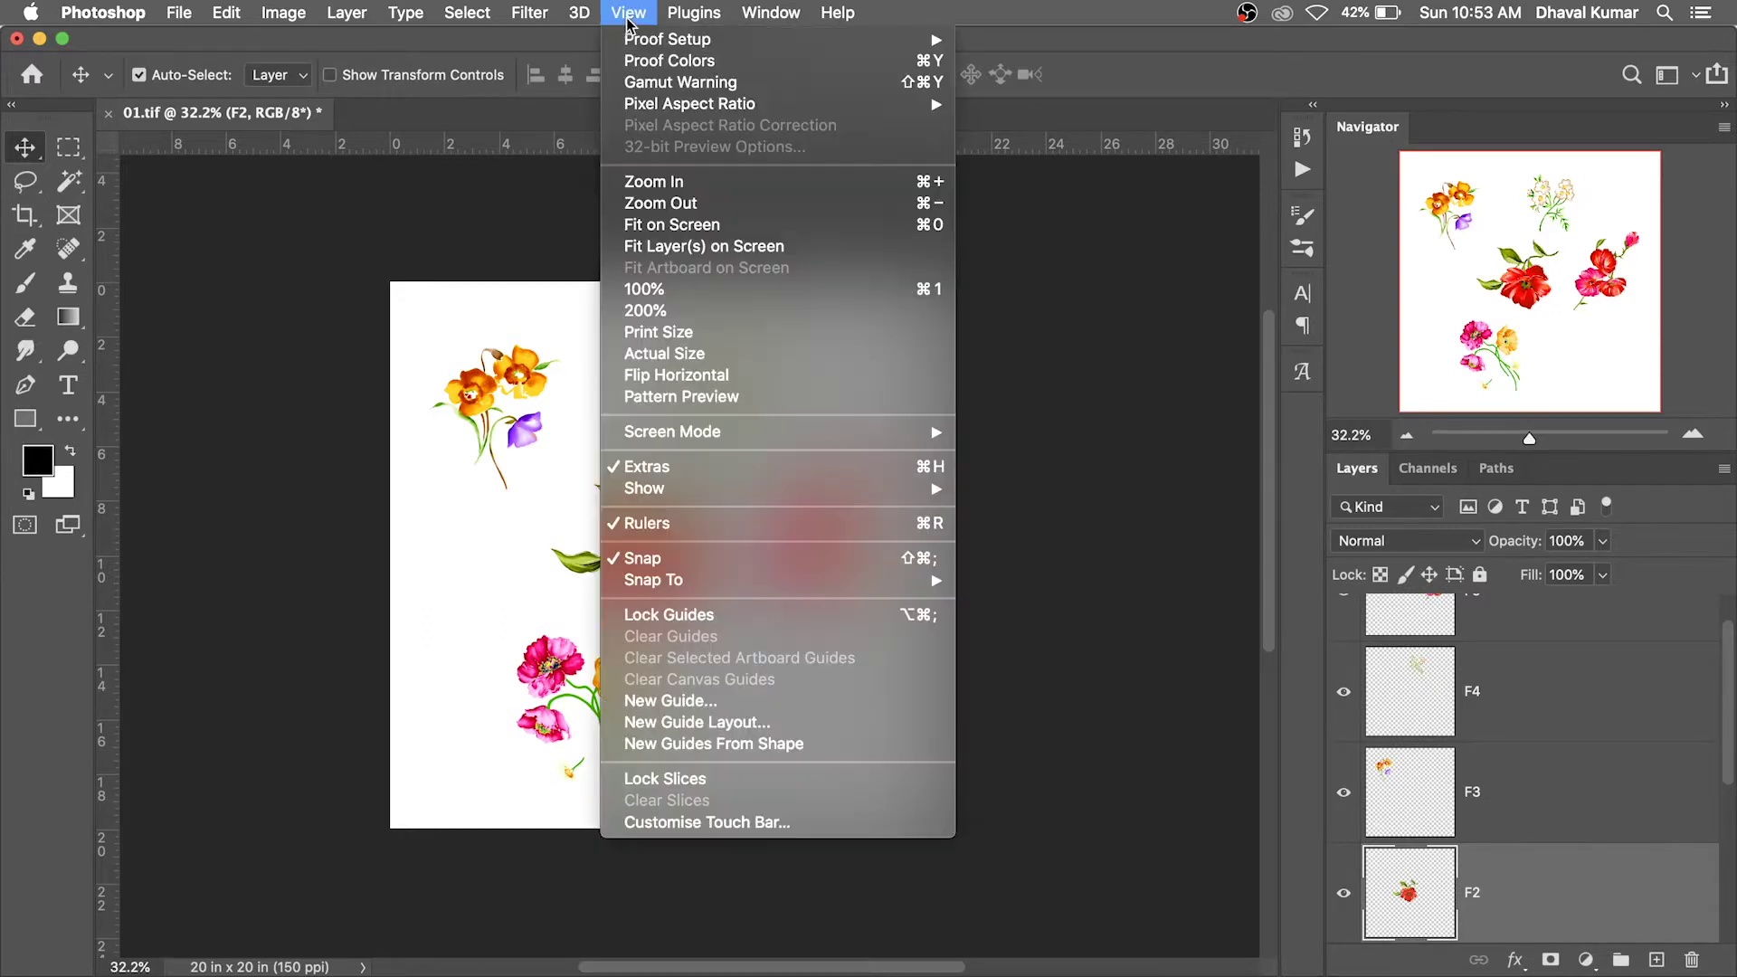
pyautogui.click(724, 401)
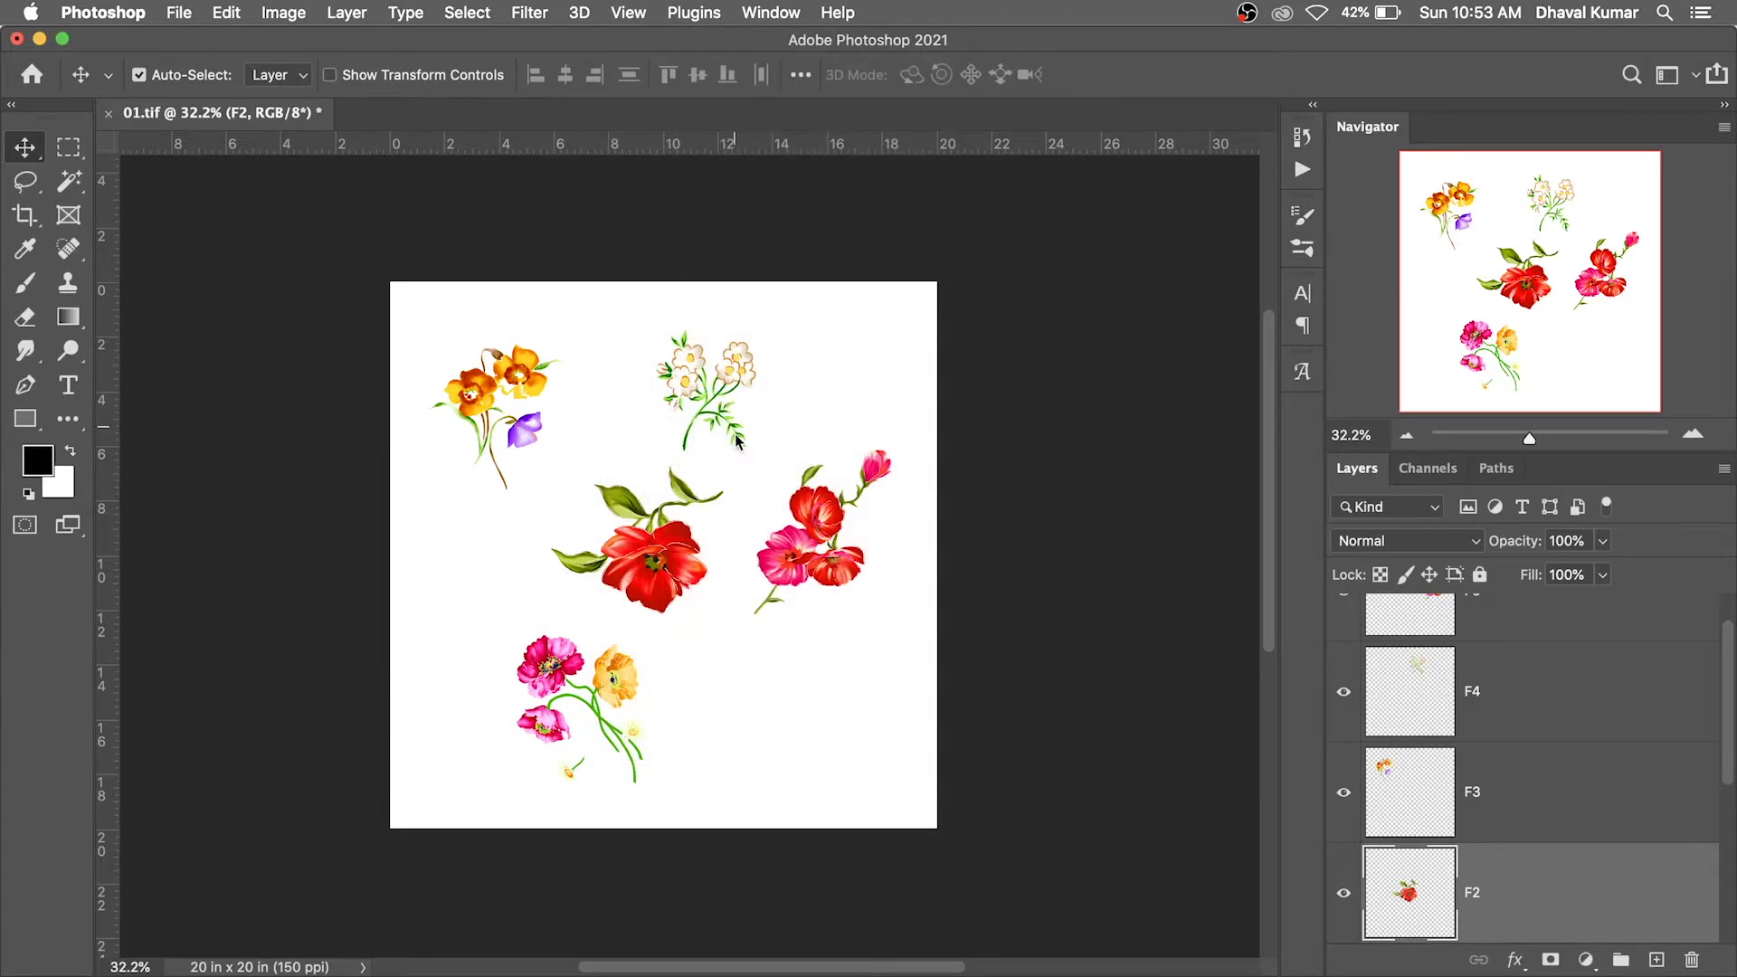
pyautogui.click(1038, 386)
# Zoom and pan around the tiled preview to inspect the flower repeat
pyautogui.moveTo(763, 456); pyautogui.dragTo(815, 448)
pyautogui.scroll(-3, 814, 448)
pyautogui.scroll(-3, 778, 479)
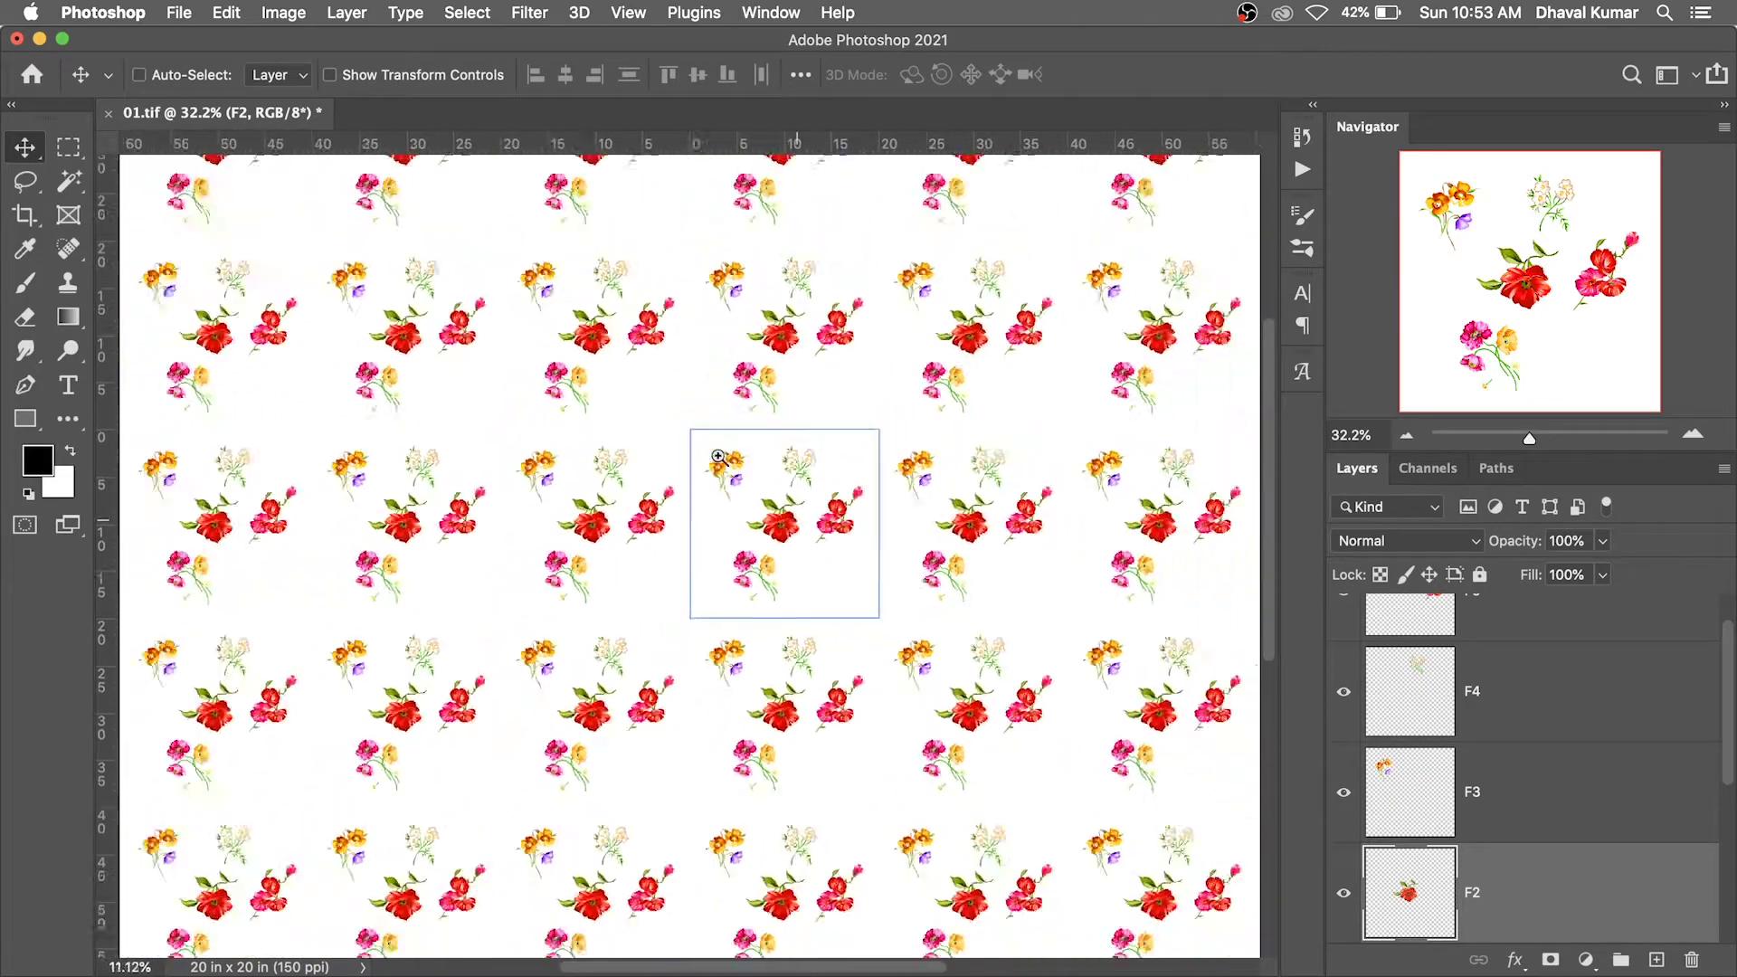
pyautogui.scroll(-2, 742, 516)
pyautogui.scroll(2, 711, 554)
pyautogui.moveTo(711, 554); pyautogui.dragTo(734, 573)
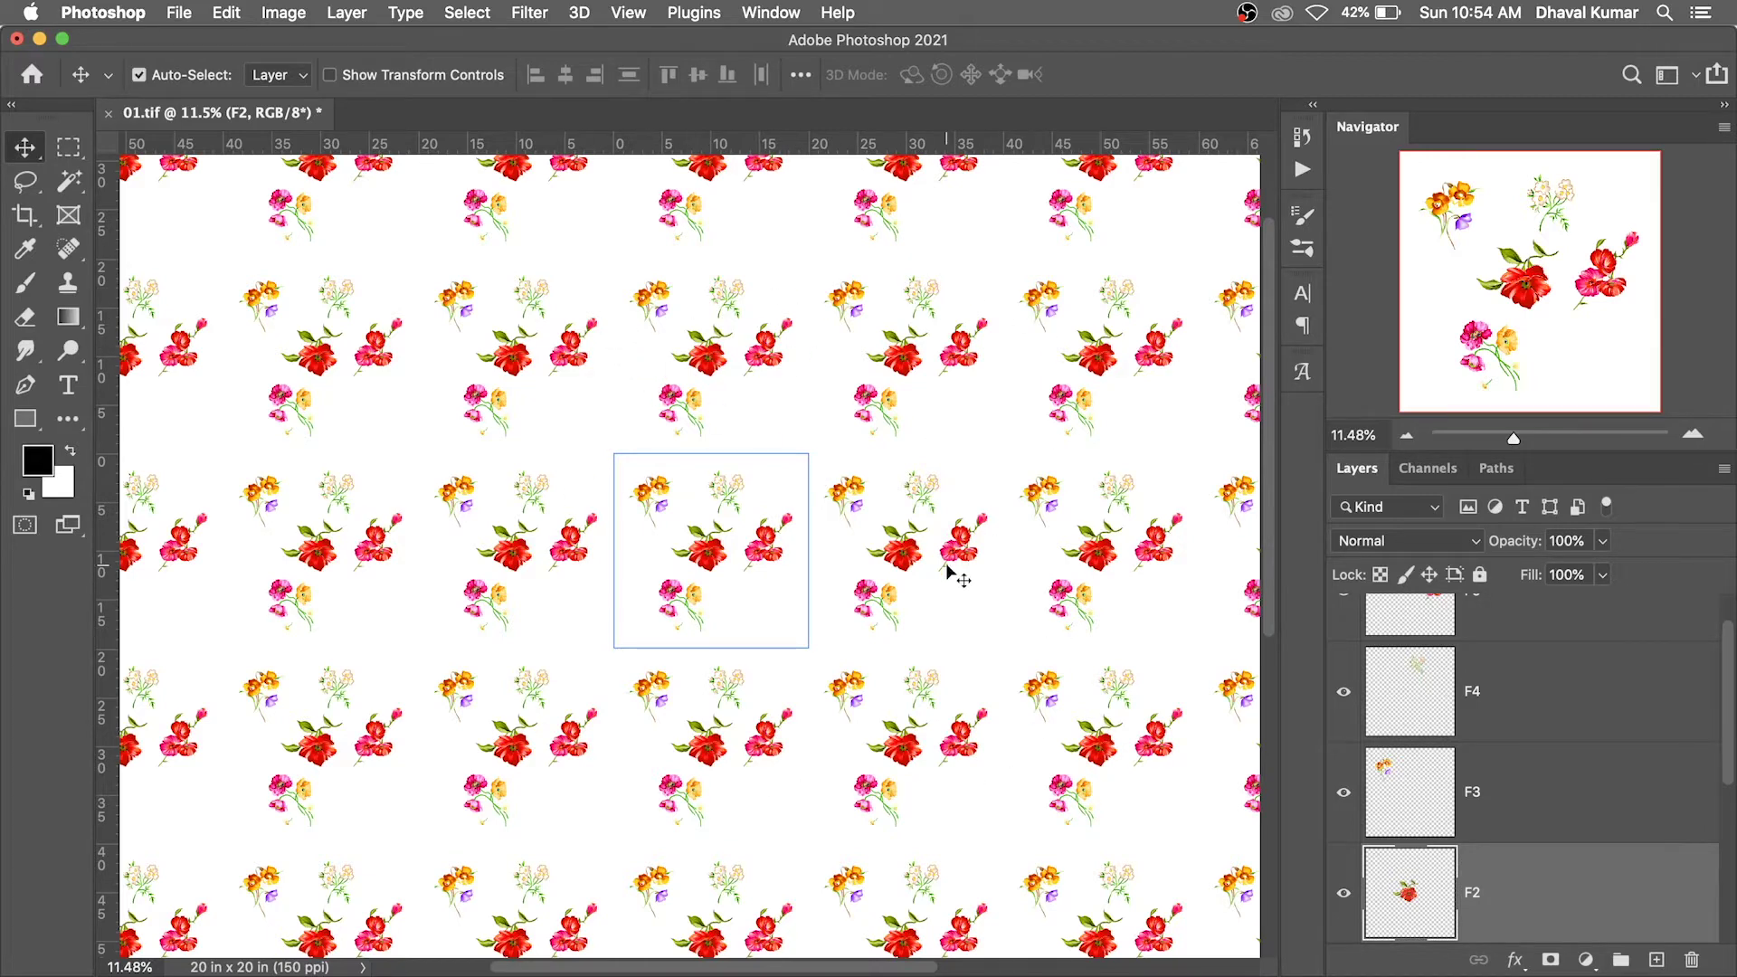
pyautogui.scroll(2, 767, 543)
pyautogui.moveTo(771, 582); pyautogui.dragTo(696, 581)
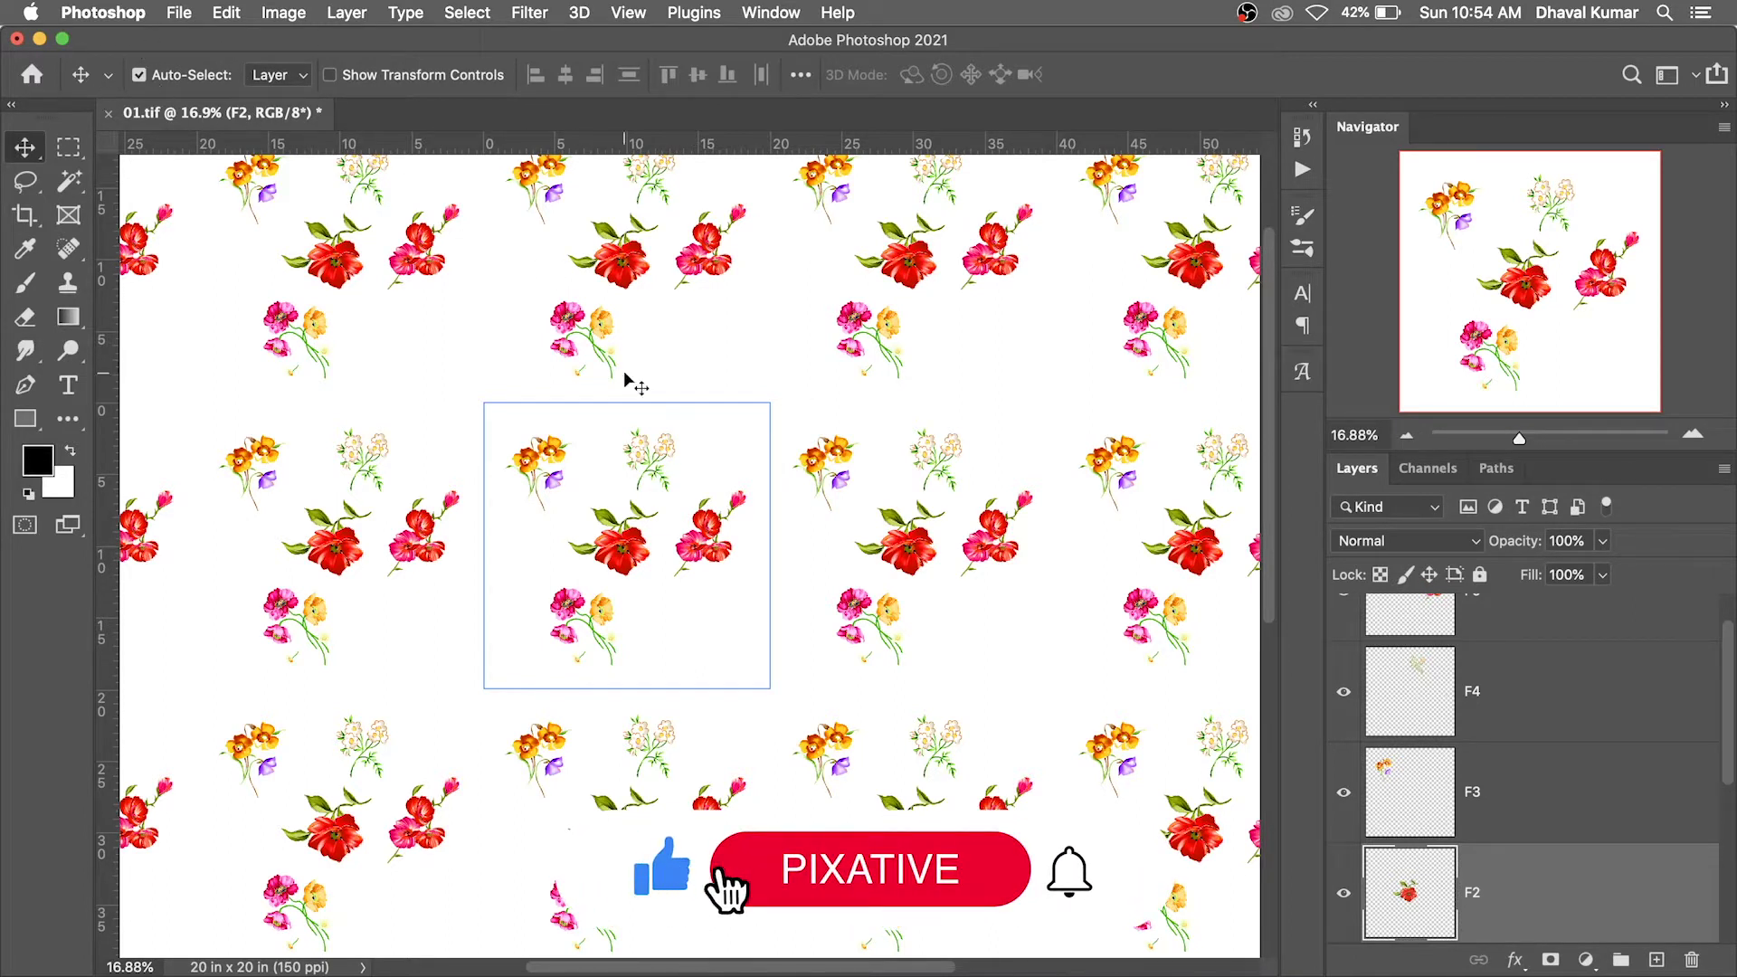
pyautogui.moveTo(698, 552); pyautogui.dragTo(758, 418)
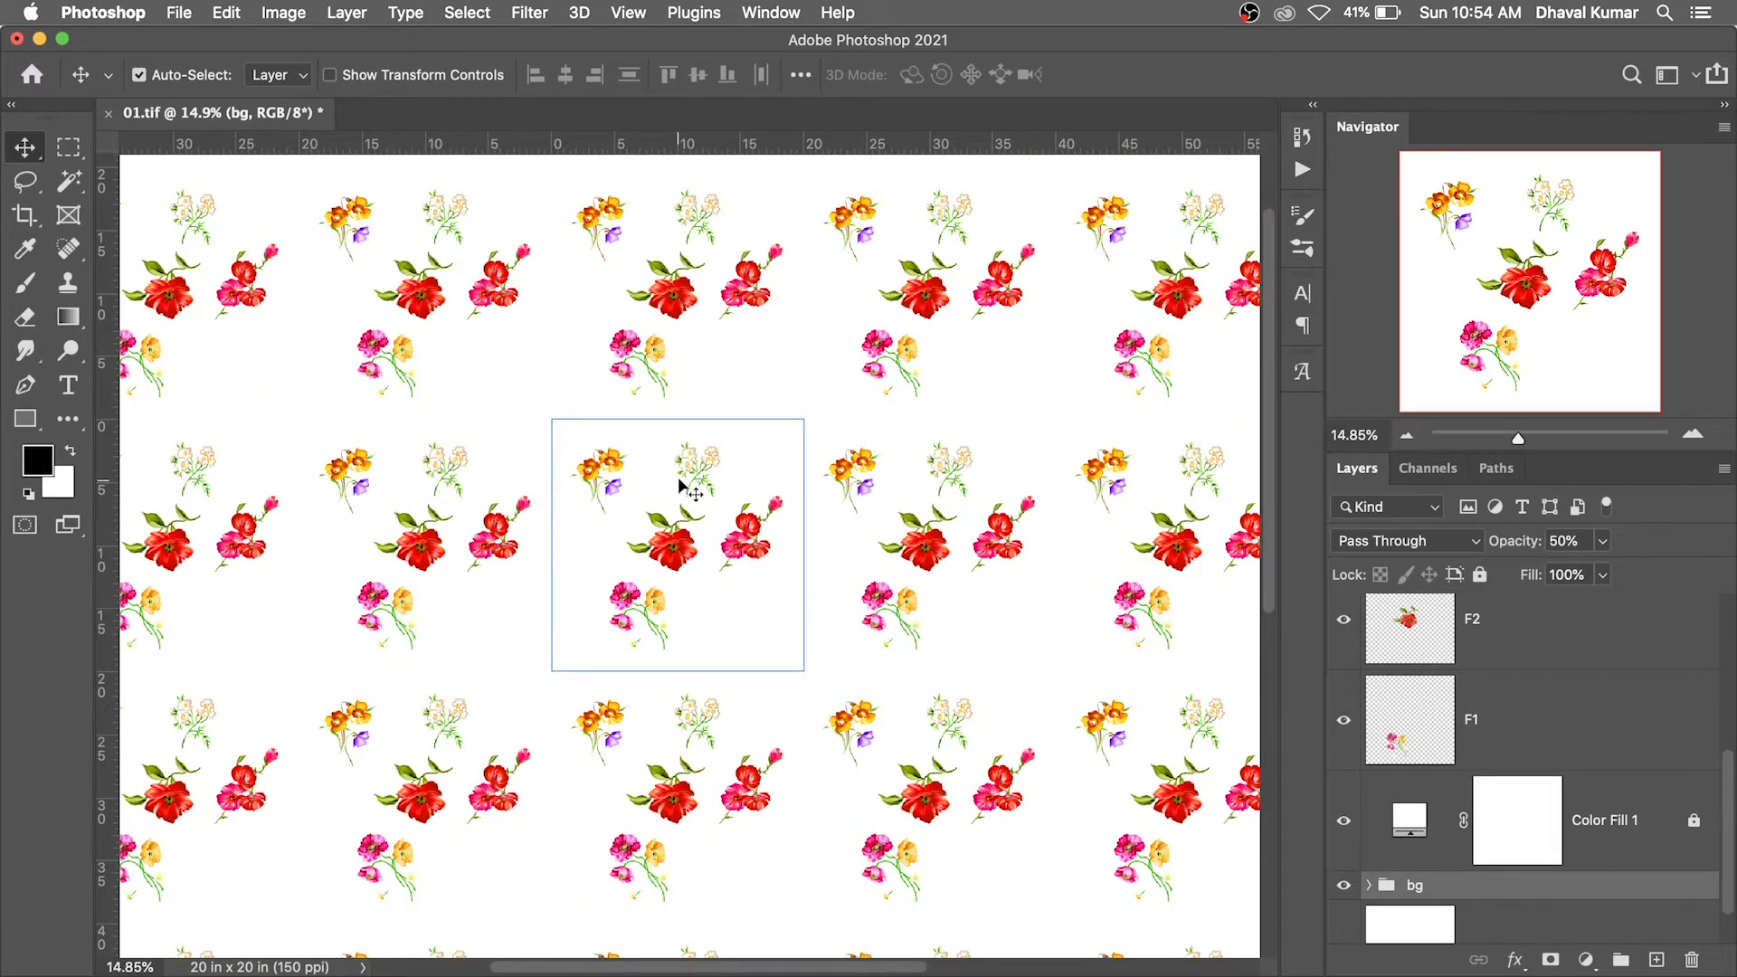
pyautogui.scroll(2, 724, 507)
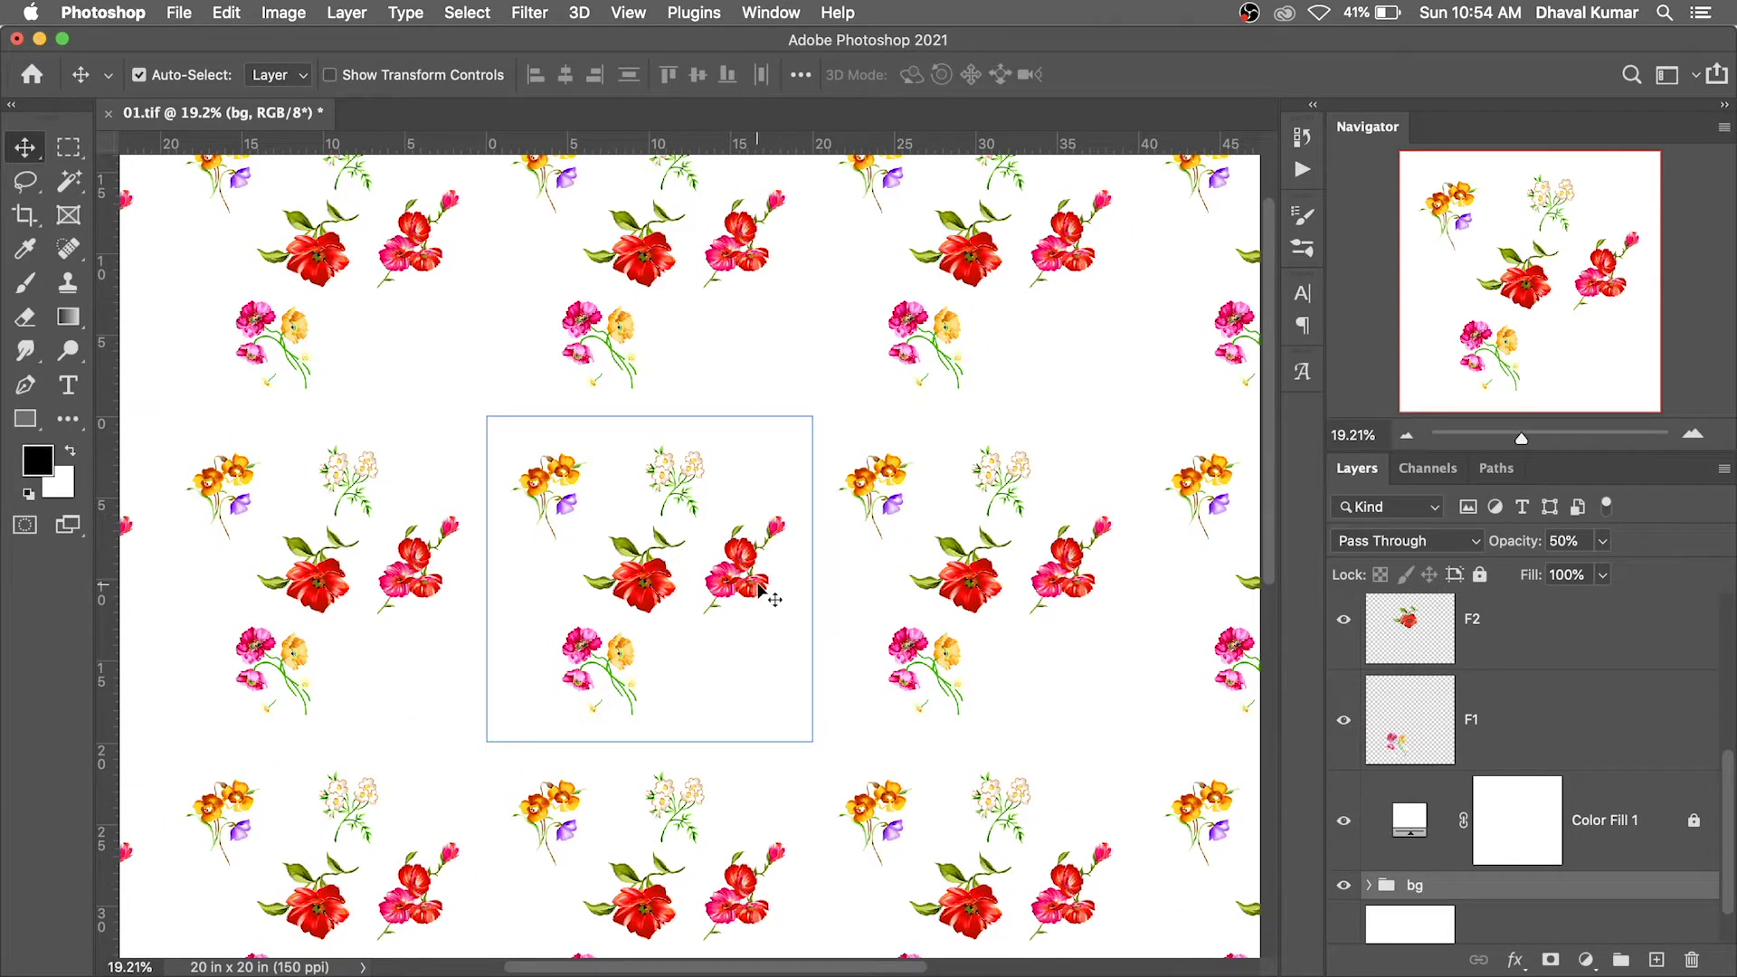
pyautogui.moveTo(759, 589); pyautogui.dragTo(819, 435)
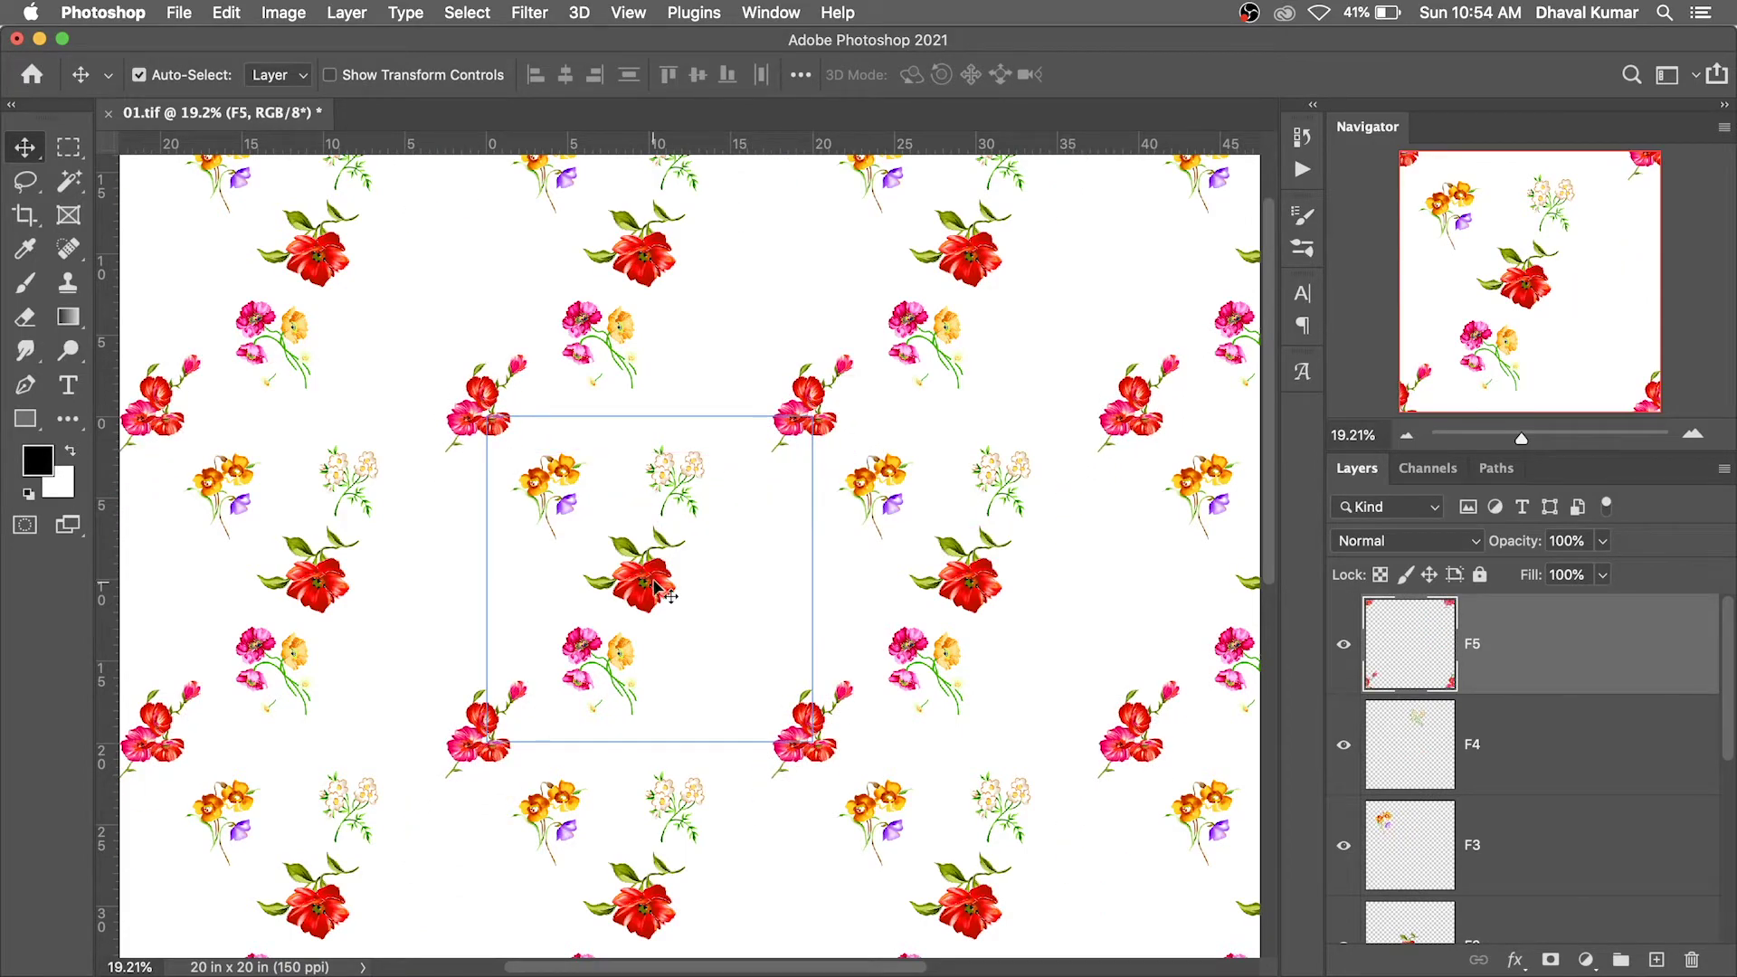
pyautogui.moveTo(783, 497); pyautogui.dragTo(755, 501)
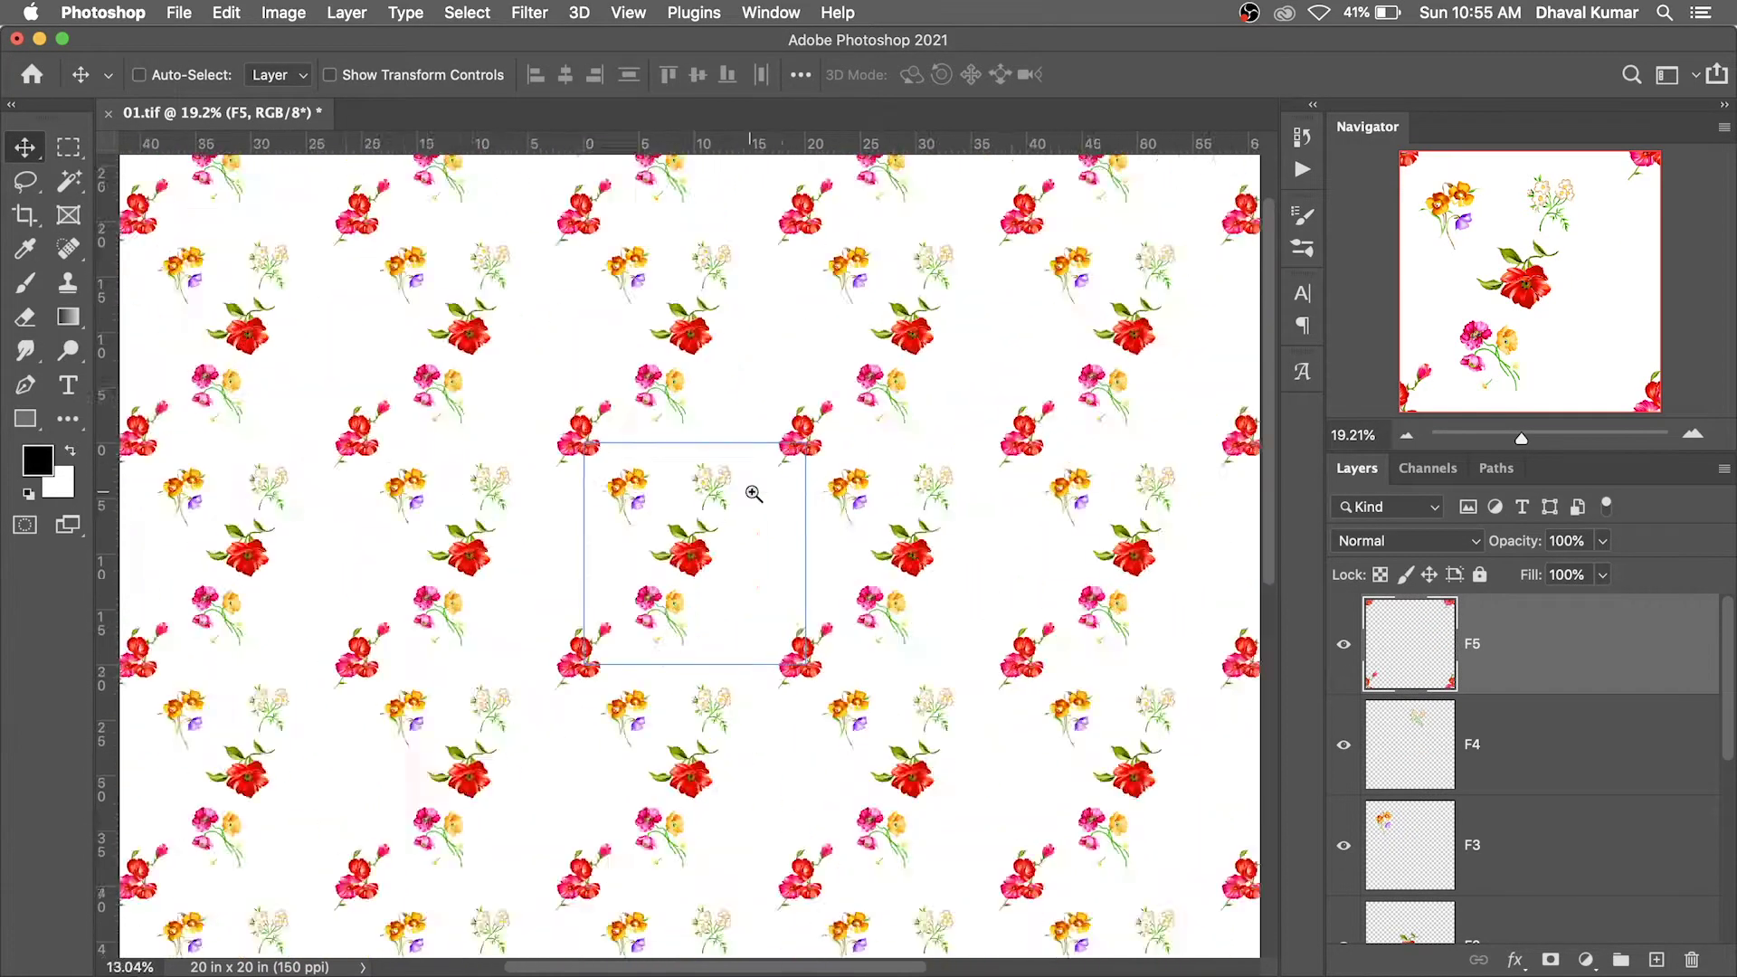
pyautogui.hscroll(4, 755, 502)
pyautogui.scroll(2, 760, 525)
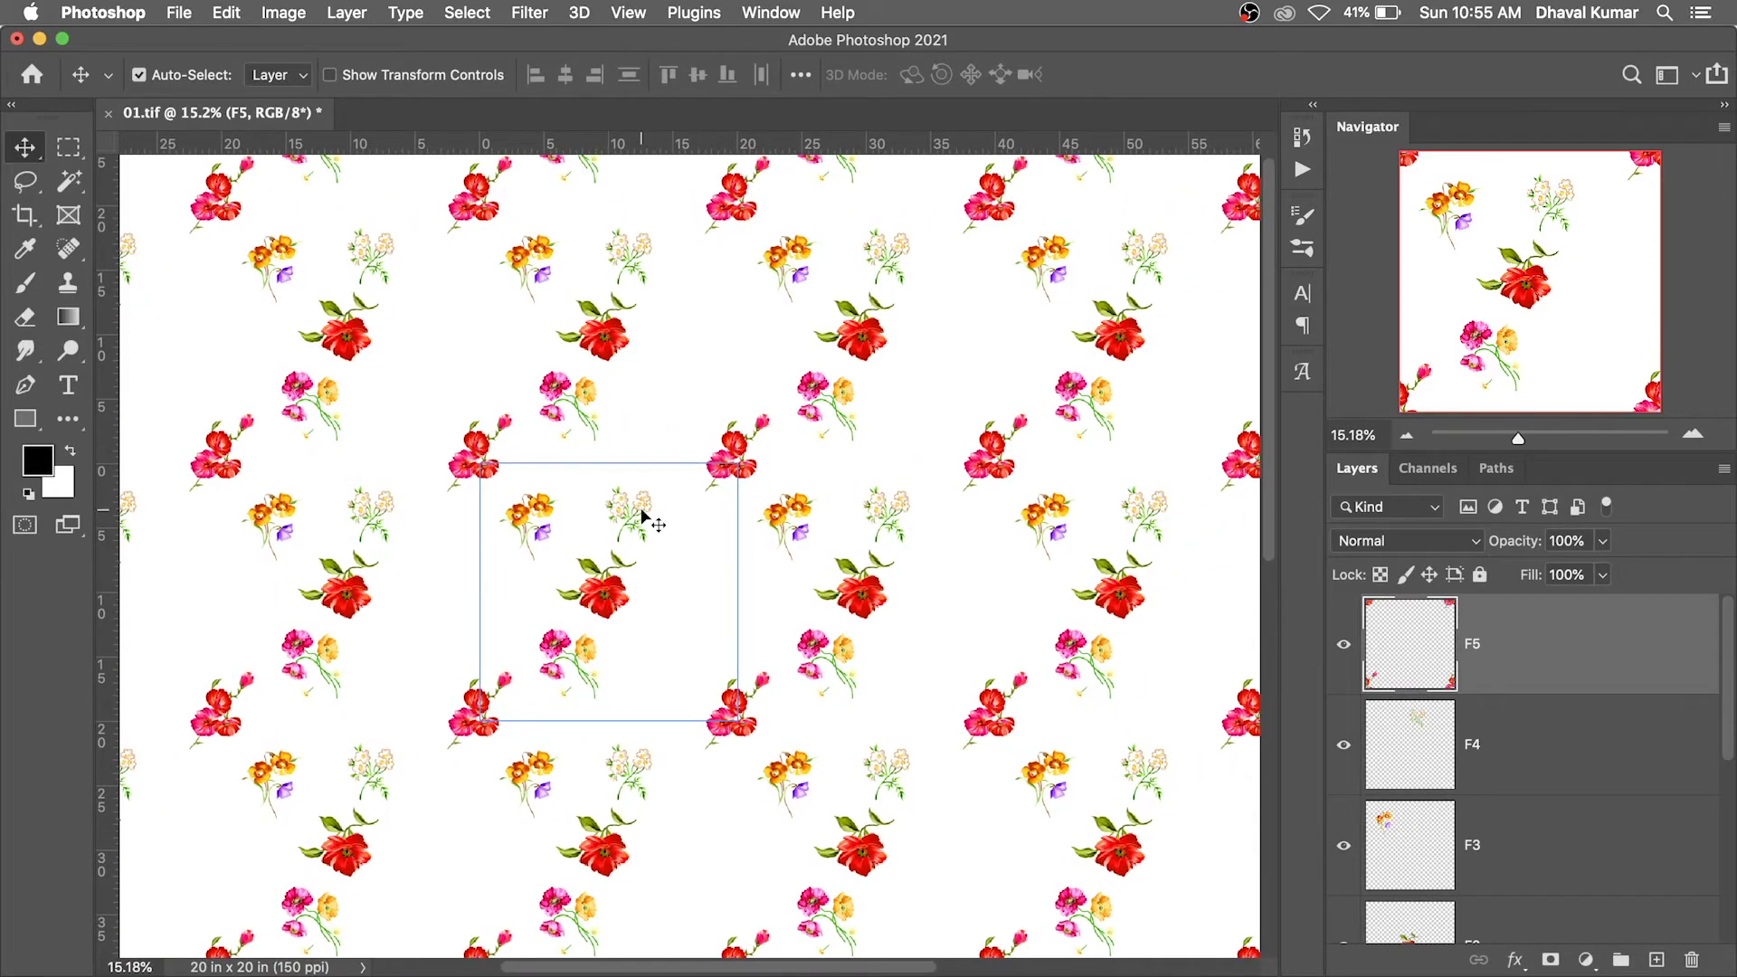
pyautogui.hotkey('ctrl', 'z')
pyautogui.scroll(3, 570, 564)
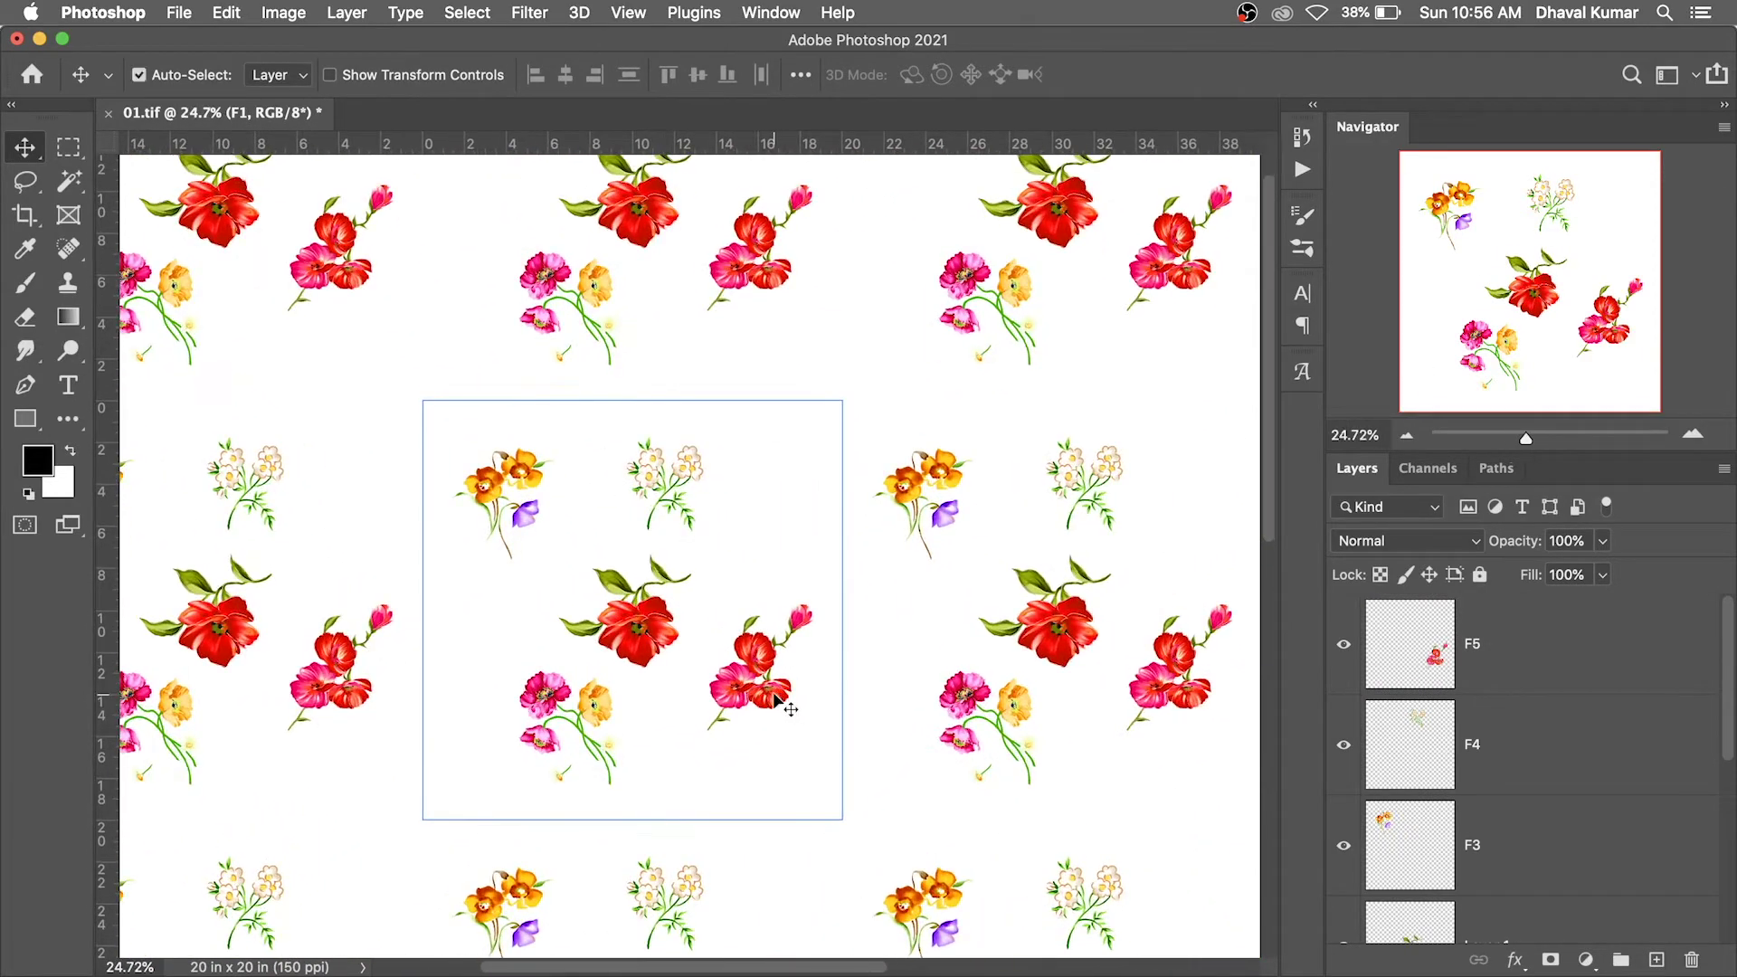
# Move the red-and-pink cluster to the top-right corner and the pink-yellow cluster to the left edge
pyautogui.moveTo(776, 699)
pyautogui.mouseDown()
pyautogui.moveTo(846, 441)
pyautogui.moveTo(866, 441)
pyautogui.mouseUp()
pyautogui.moveTo(556, 710)
pyautogui.mouseDown()
pyautogui.moveTo(582, 588)
pyautogui.moveTo(419, 588)
pyautogui.mouseUp()
pyautogui.scroll(-2, 495, 604)
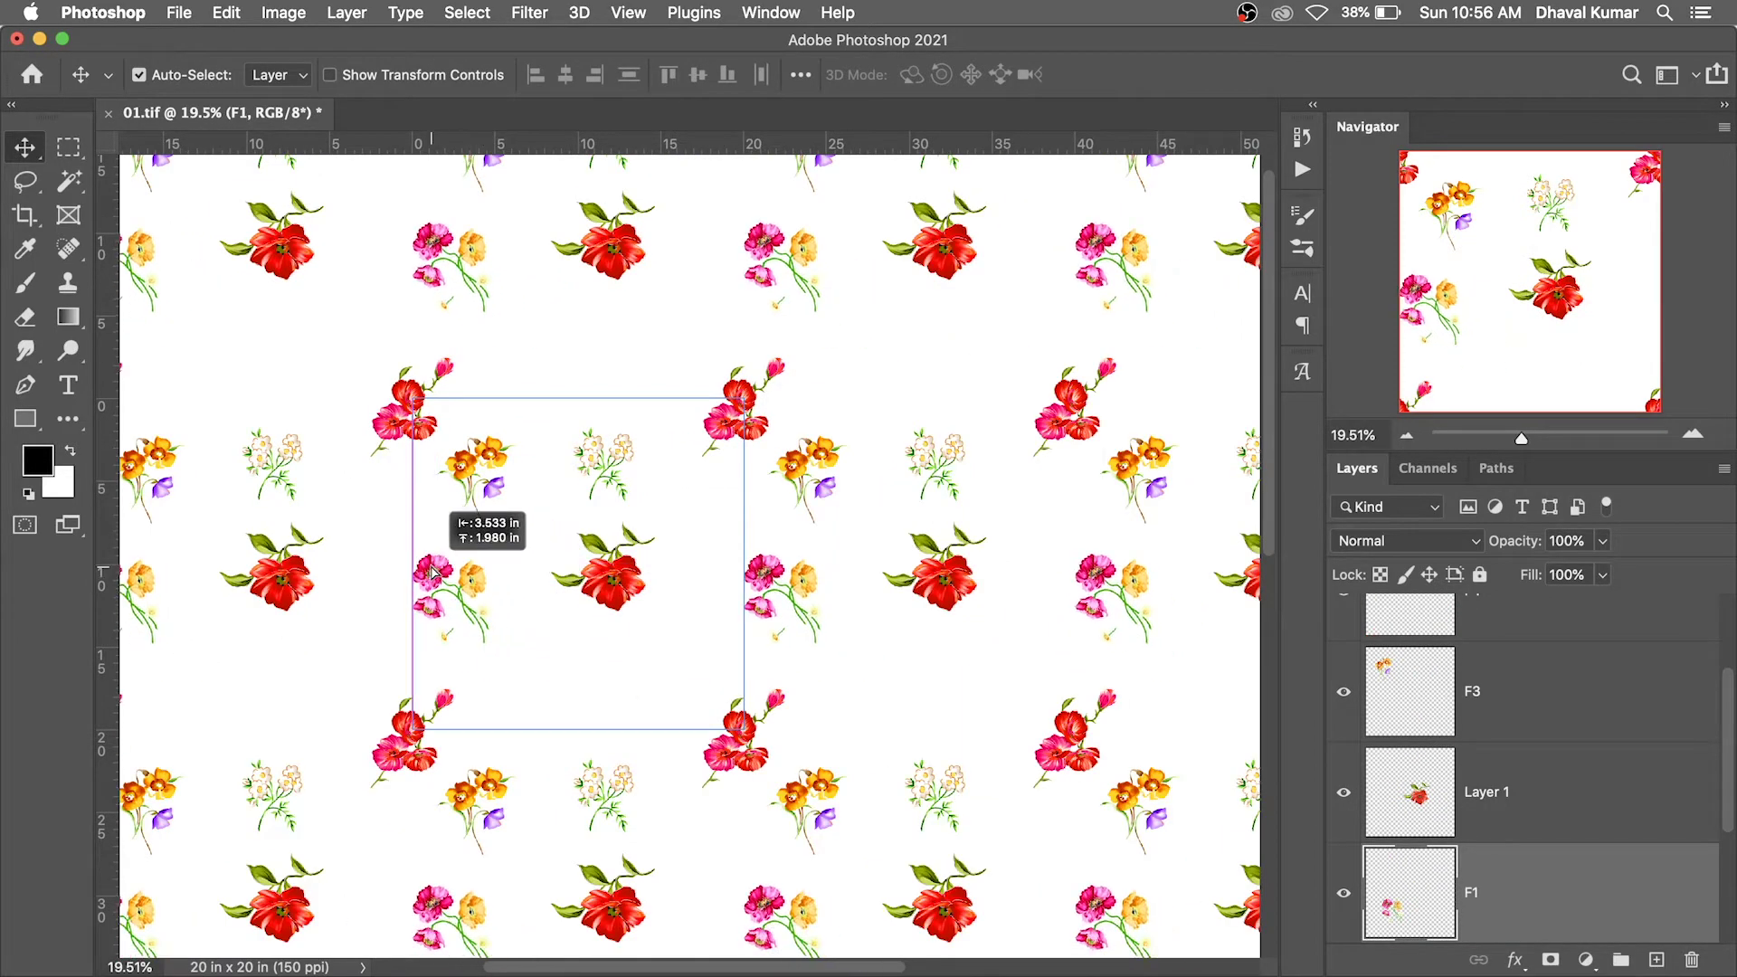
pyautogui.scroll(1, 745, 493)
pyautogui.hscroll(-1, 745, 493)
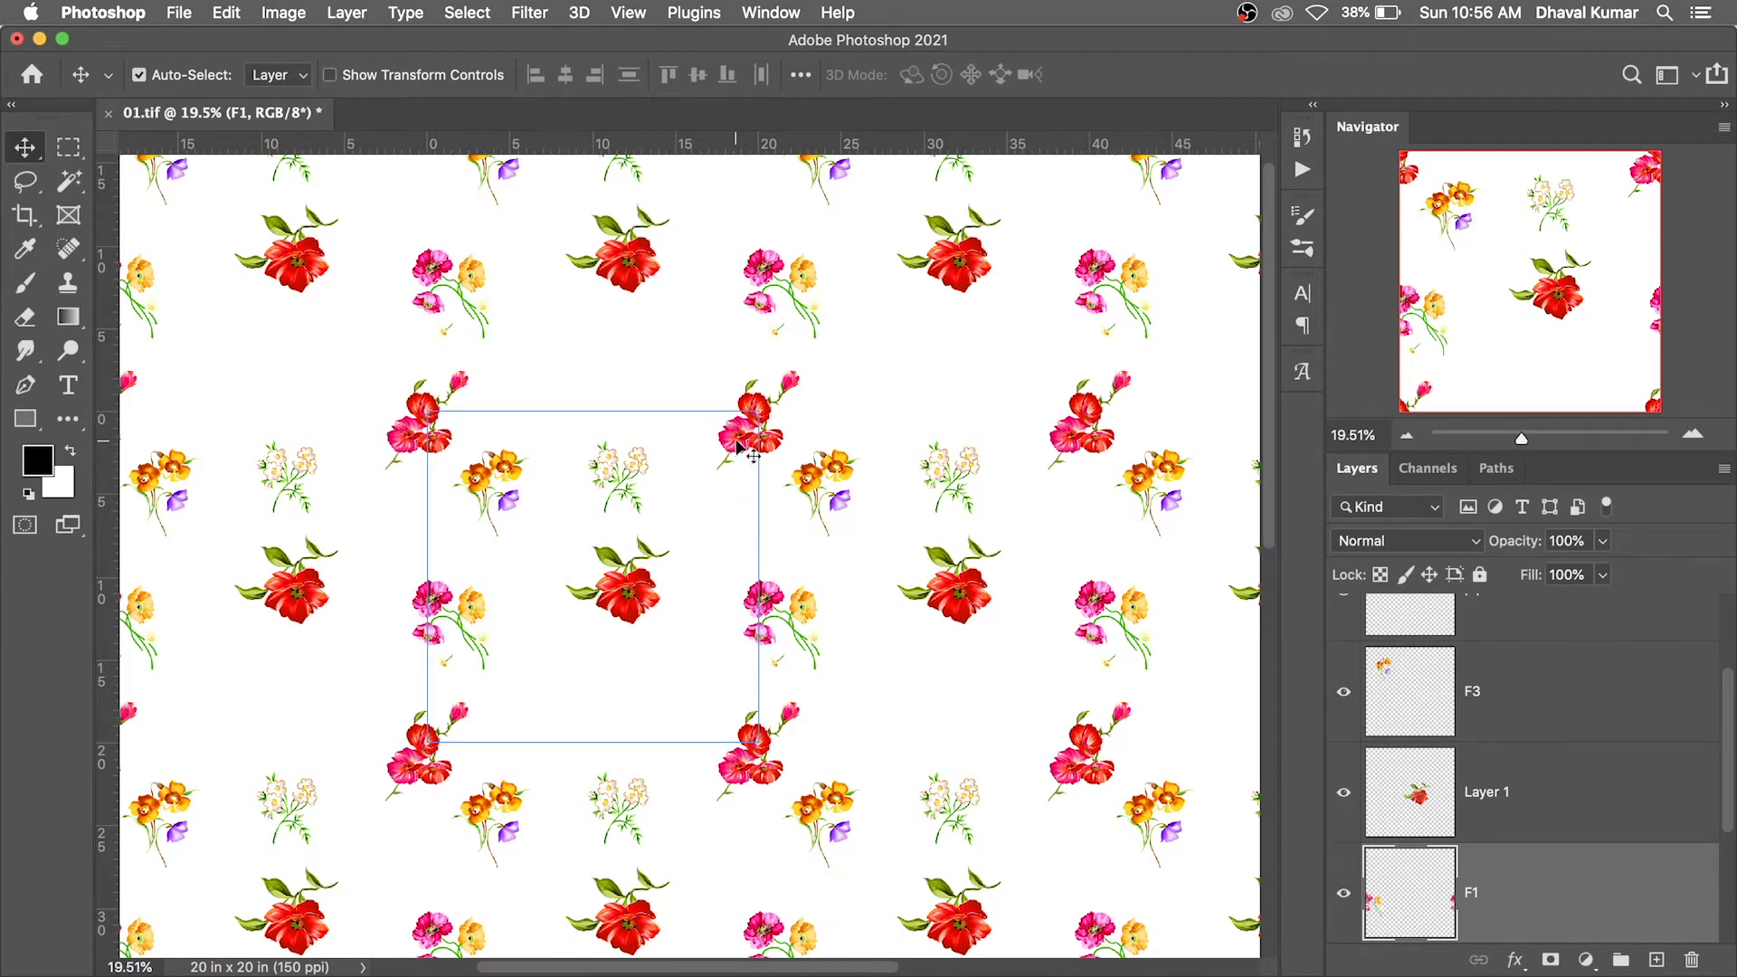
# Nudge the corner cluster and start rotating it about 19 degrees
pyautogui.moveTo(737, 445); pyautogui.dragTo(742, 443)
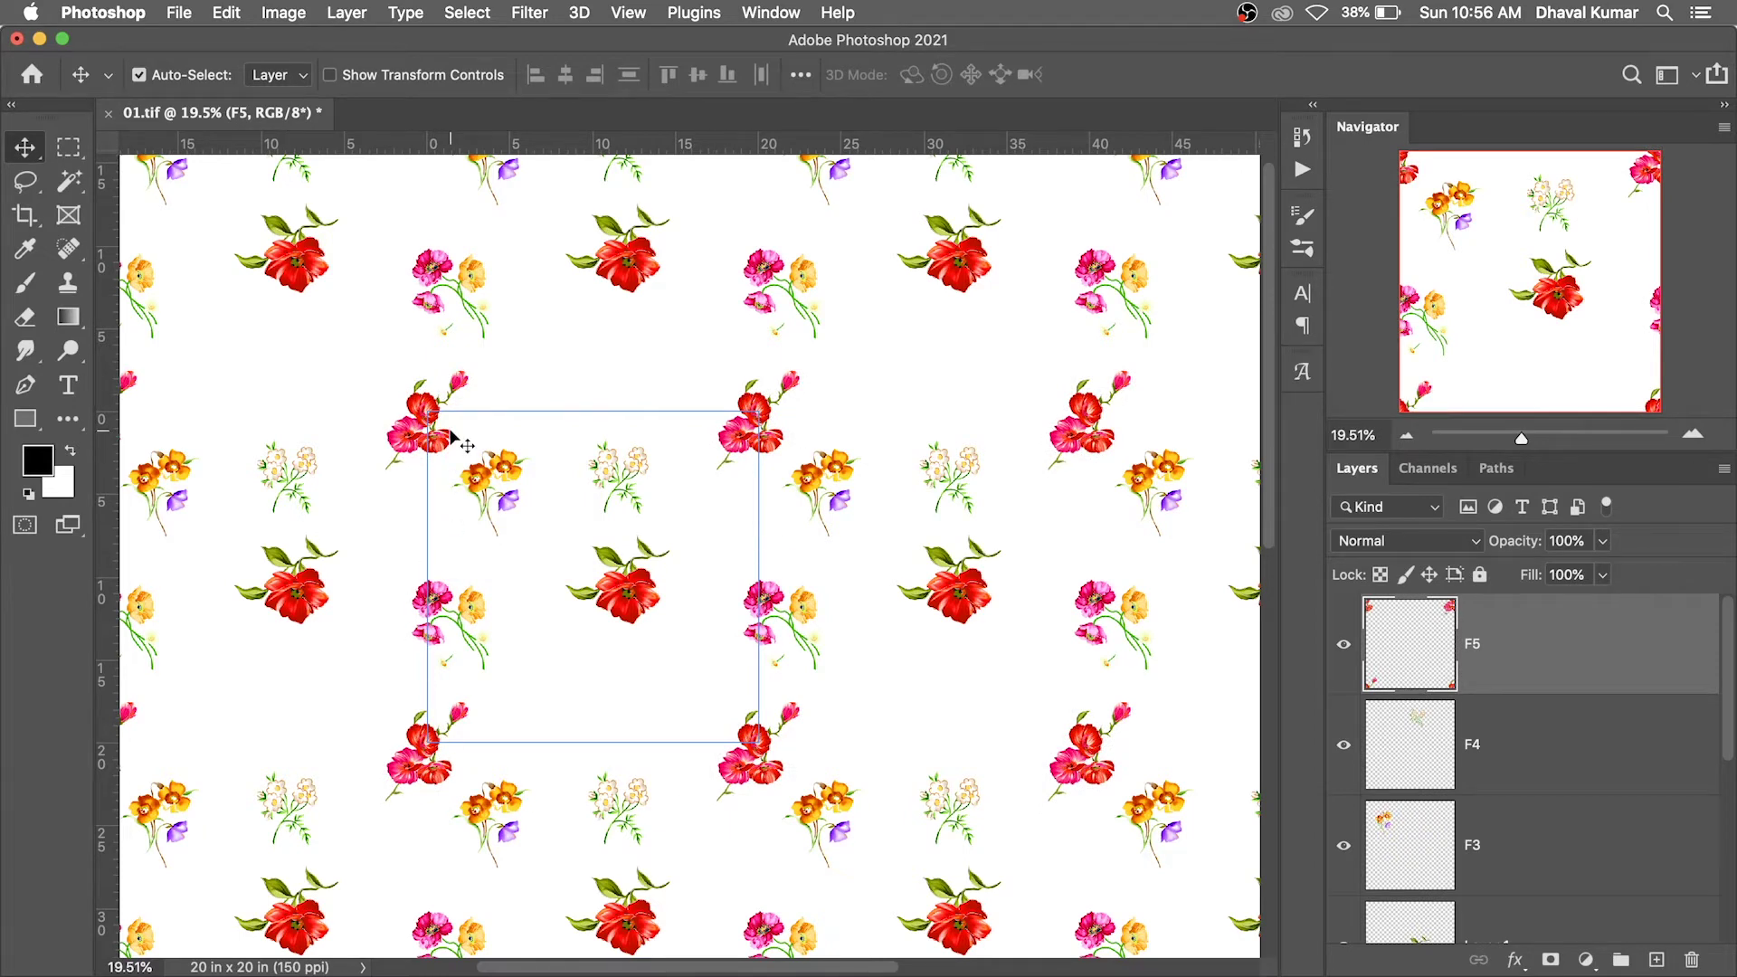
pyautogui.hotkey('ctrl', 't')
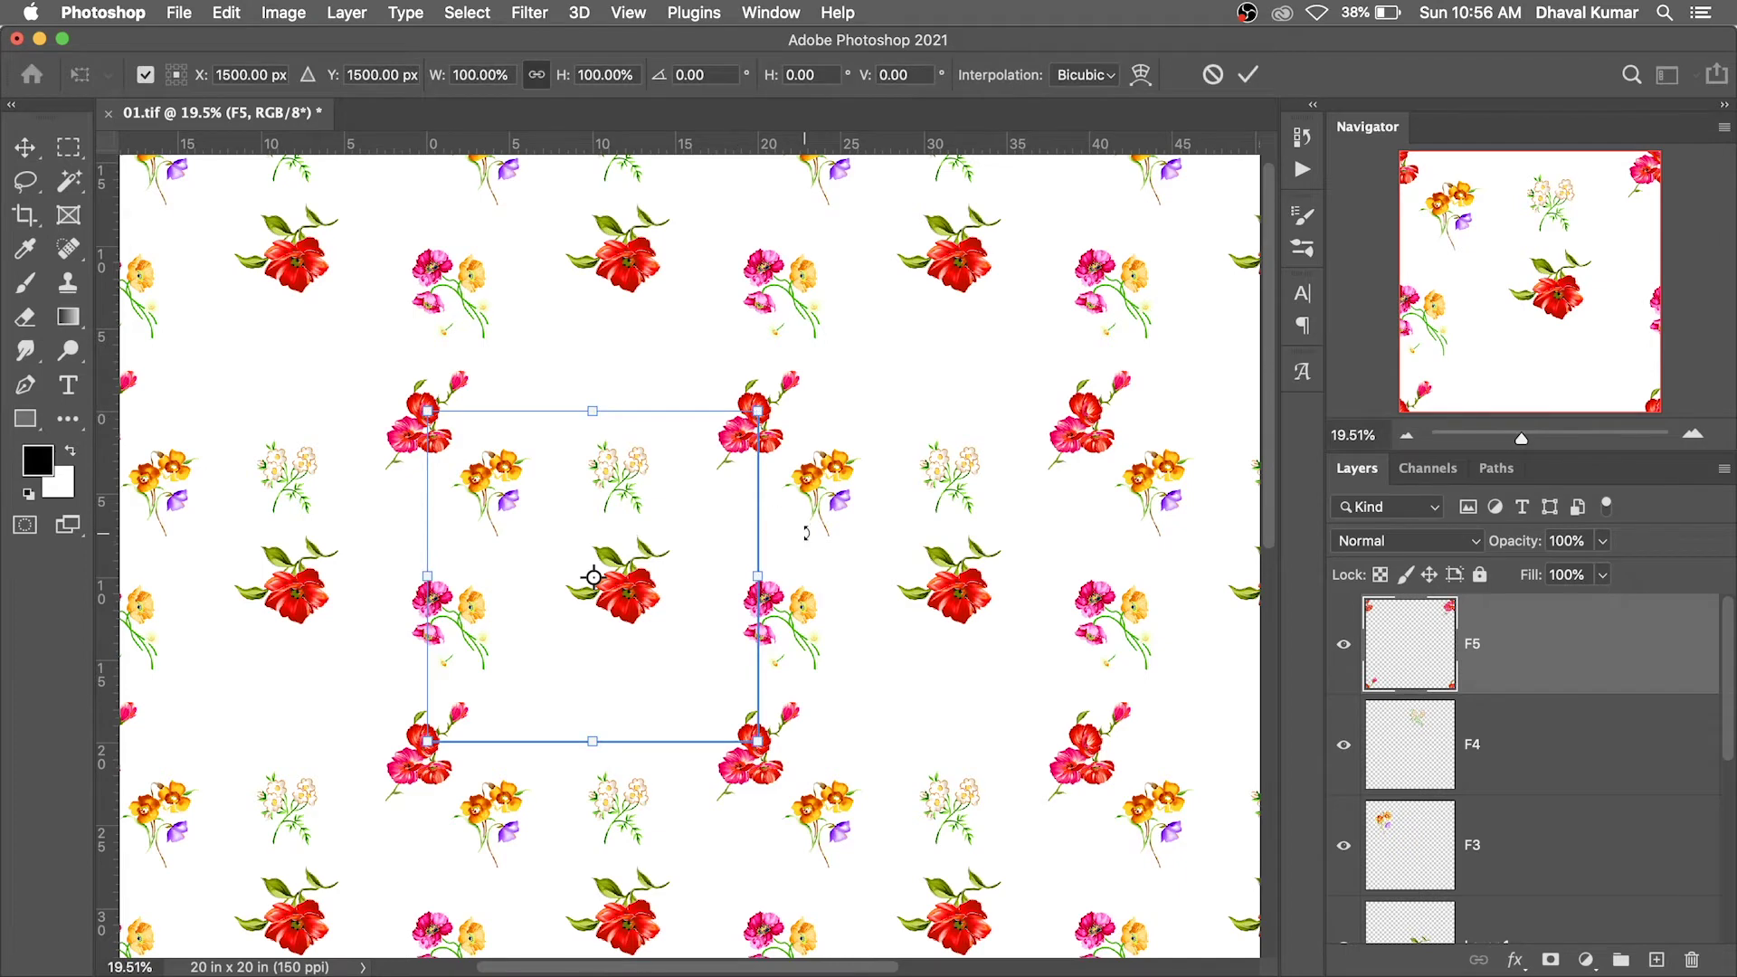
pyautogui.moveTo(805, 533)
pyautogui.mouseDown()
pyautogui.moveTo(798, 497)
pyautogui.moveTo(775, 592)
pyautogui.mouseUp()
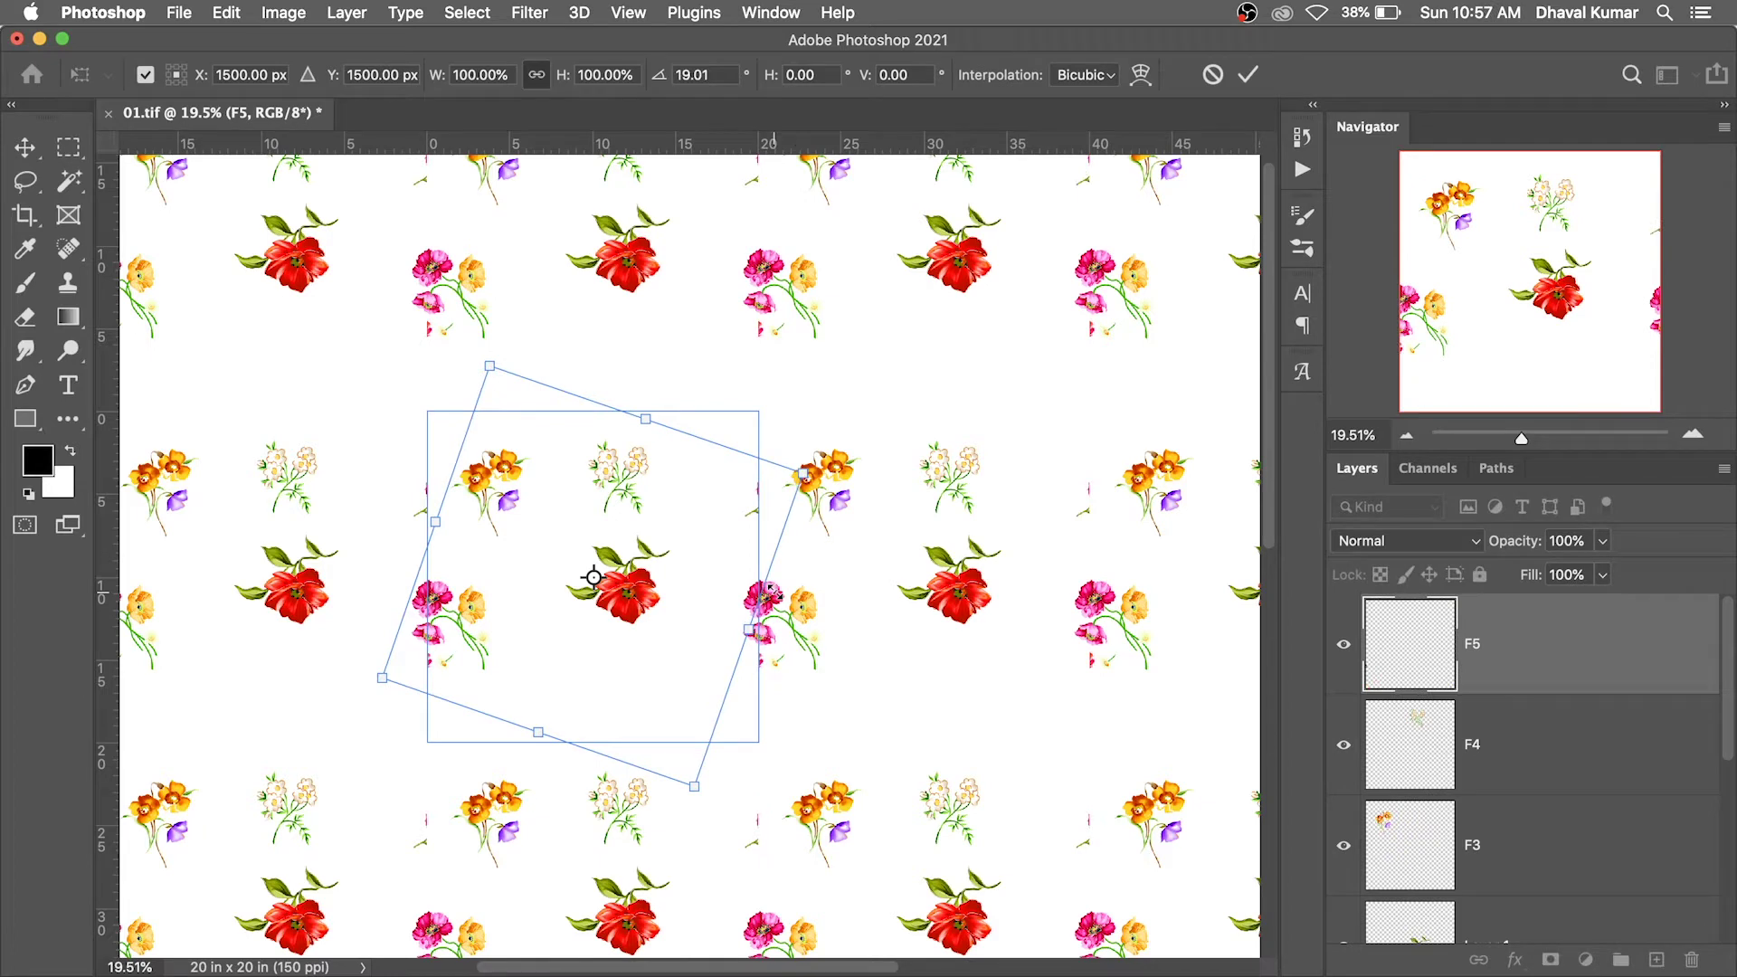
# Commit the corner rotation, then rotate the red-and-pink cluster about -52 degrees and reposition it
pyautogui.press('Return')
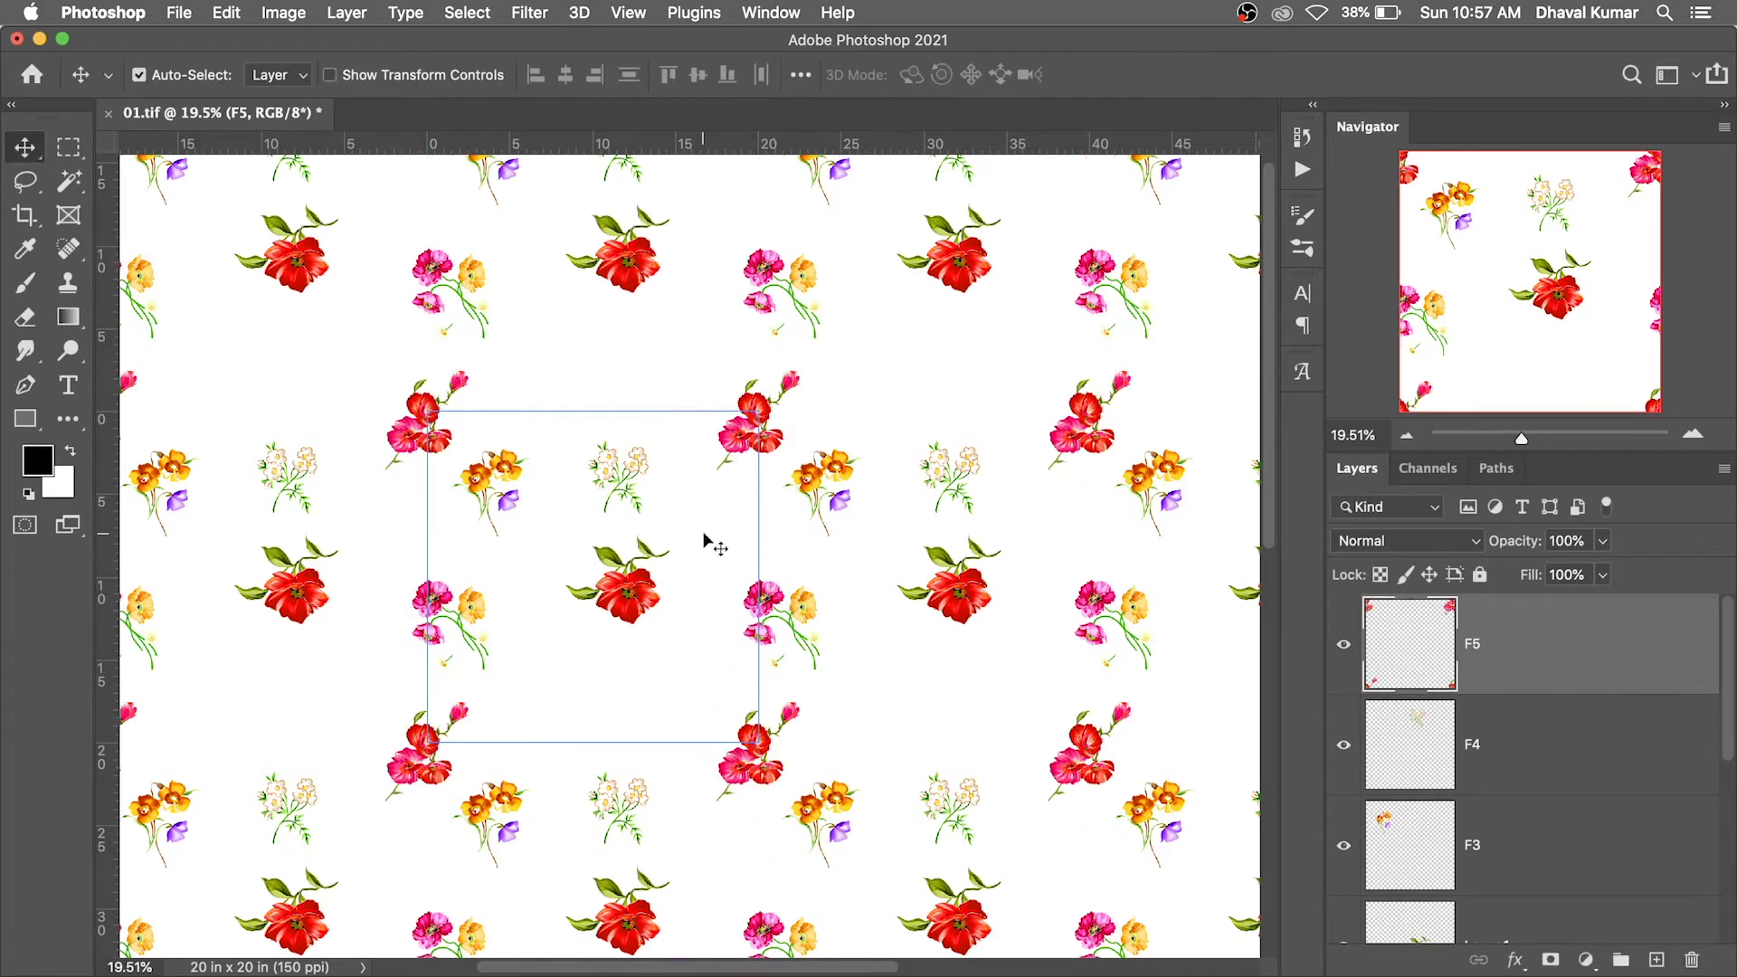
pyautogui.moveTo(742, 443); pyautogui.dragTo(656, 531)
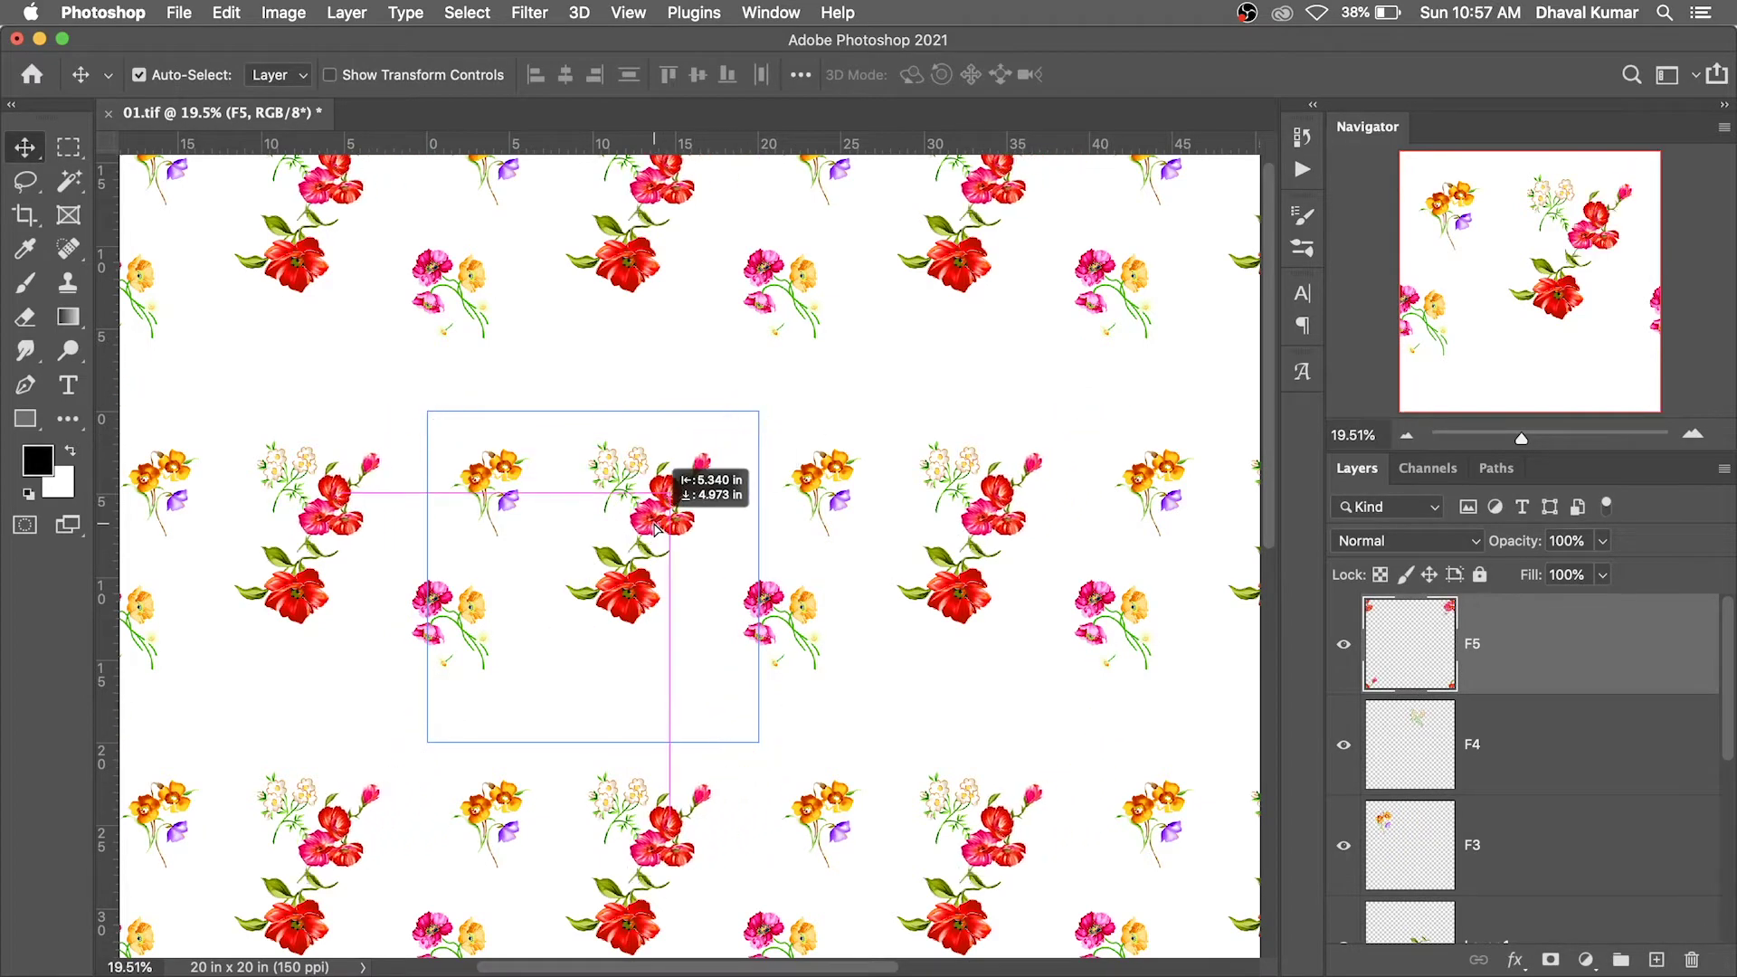
pyautogui.hotkey('ctrl', 't')
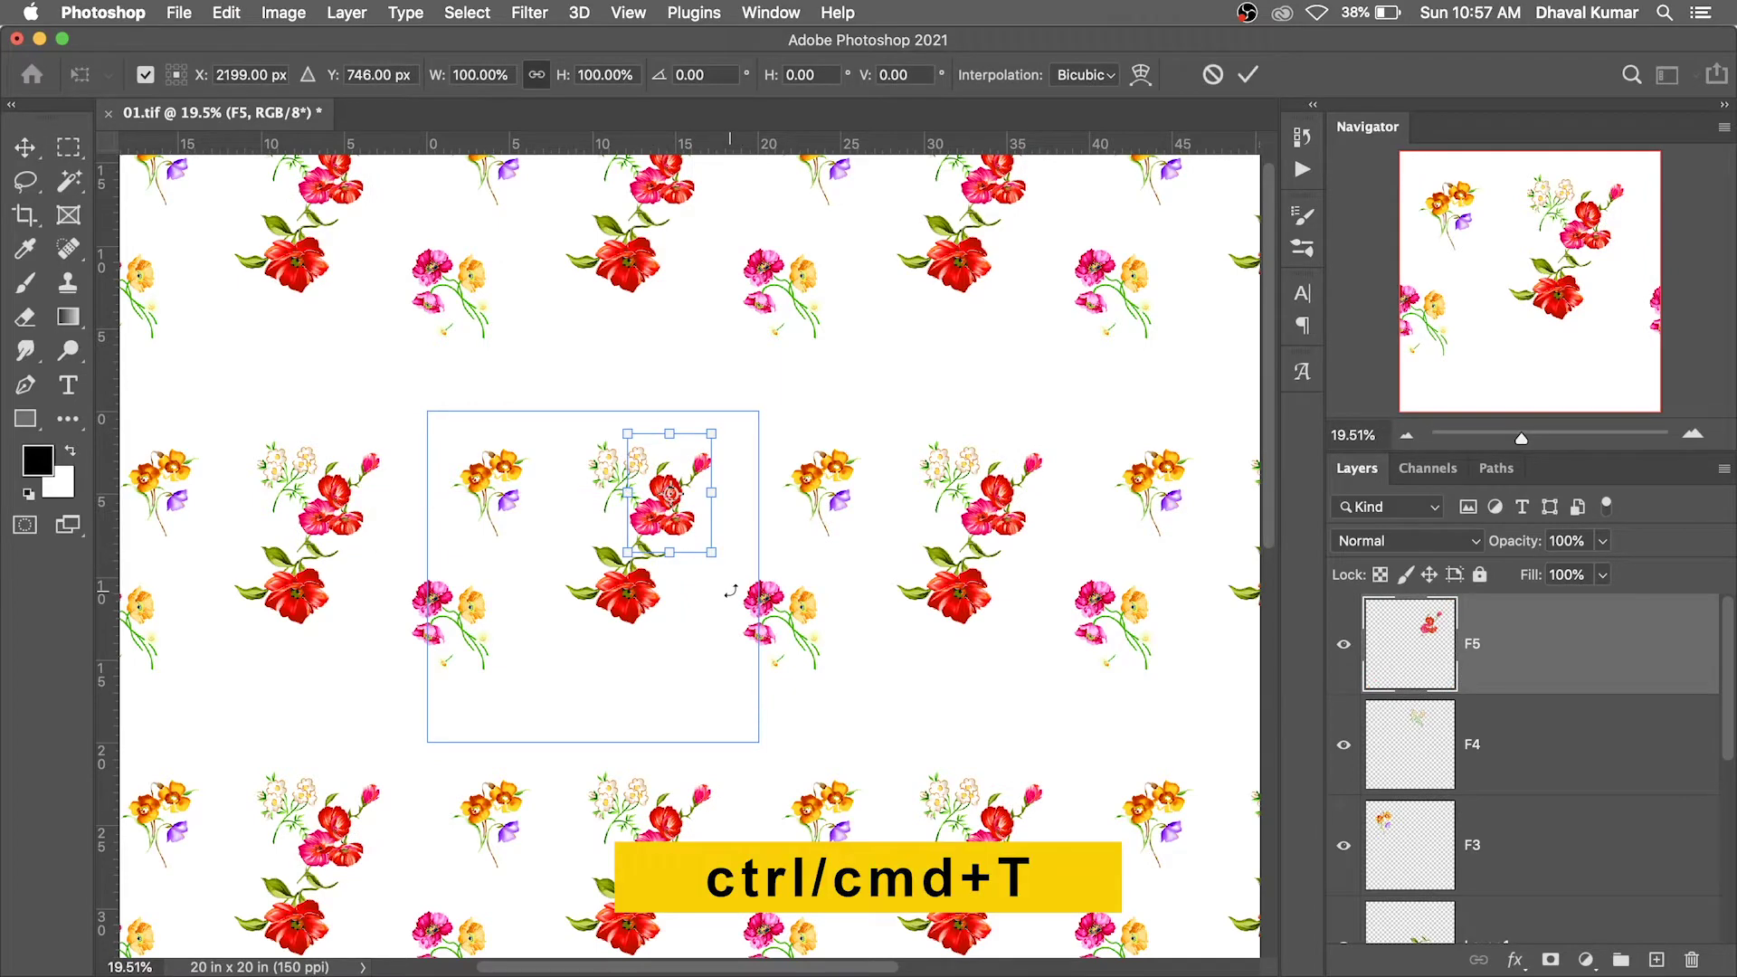
pyautogui.moveTo(729, 595)
pyautogui.mouseDown()
pyautogui.moveTo(785, 505)
pyautogui.moveTo(785, 423)
pyautogui.moveTo(849, 443)
pyautogui.mouseUp()
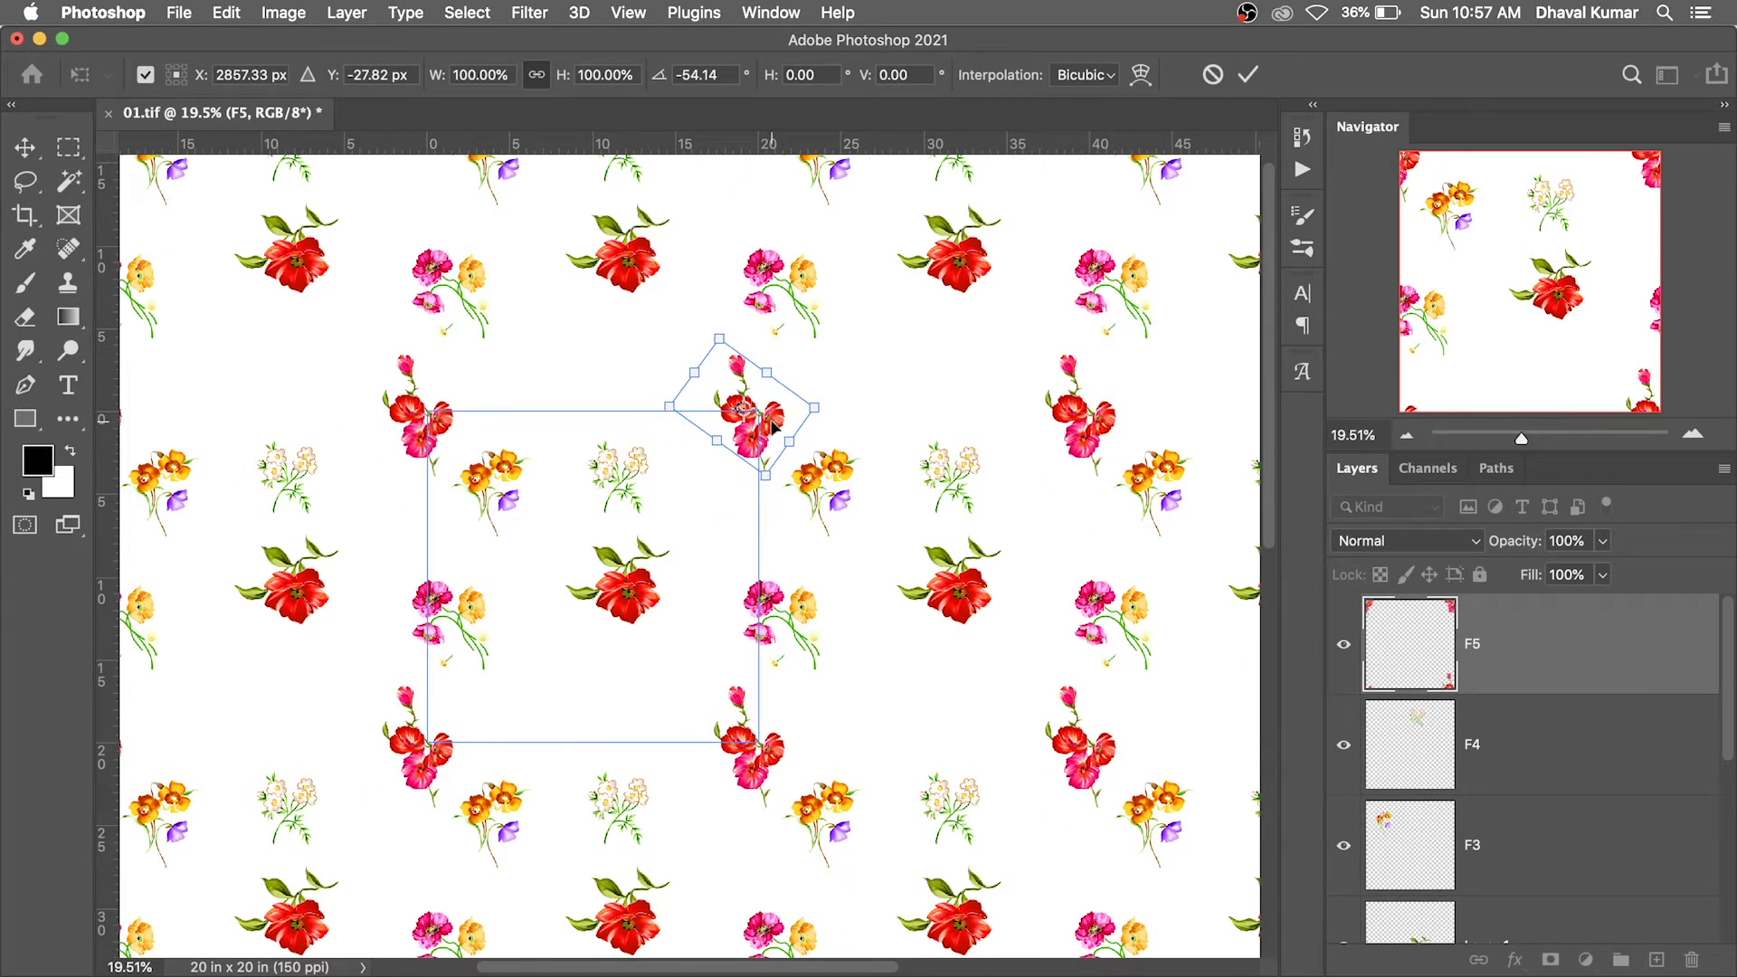
pyautogui.moveTo(774, 418)
pyautogui.mouseDown()
pyautogui.moveTo(830, 391)
pyautogui.moveTo(849, 471)
pyautogui.mouseUp()
pyautogui.press('Return')
pyautogui.moveTo(598, 579)
pyautogui.mouseDown()
pyautogui.moveTo(508, 621)
pyautogui.moveTo(523, 486)
pyautogui.moveTo(536, 502)
pyautogui.mouseUp()
# Move the large red flower up-left and the white cluster to the tile's lower edge
pyautogui.moveTo(593, 604); pyautogui.dragTo(458, 602)
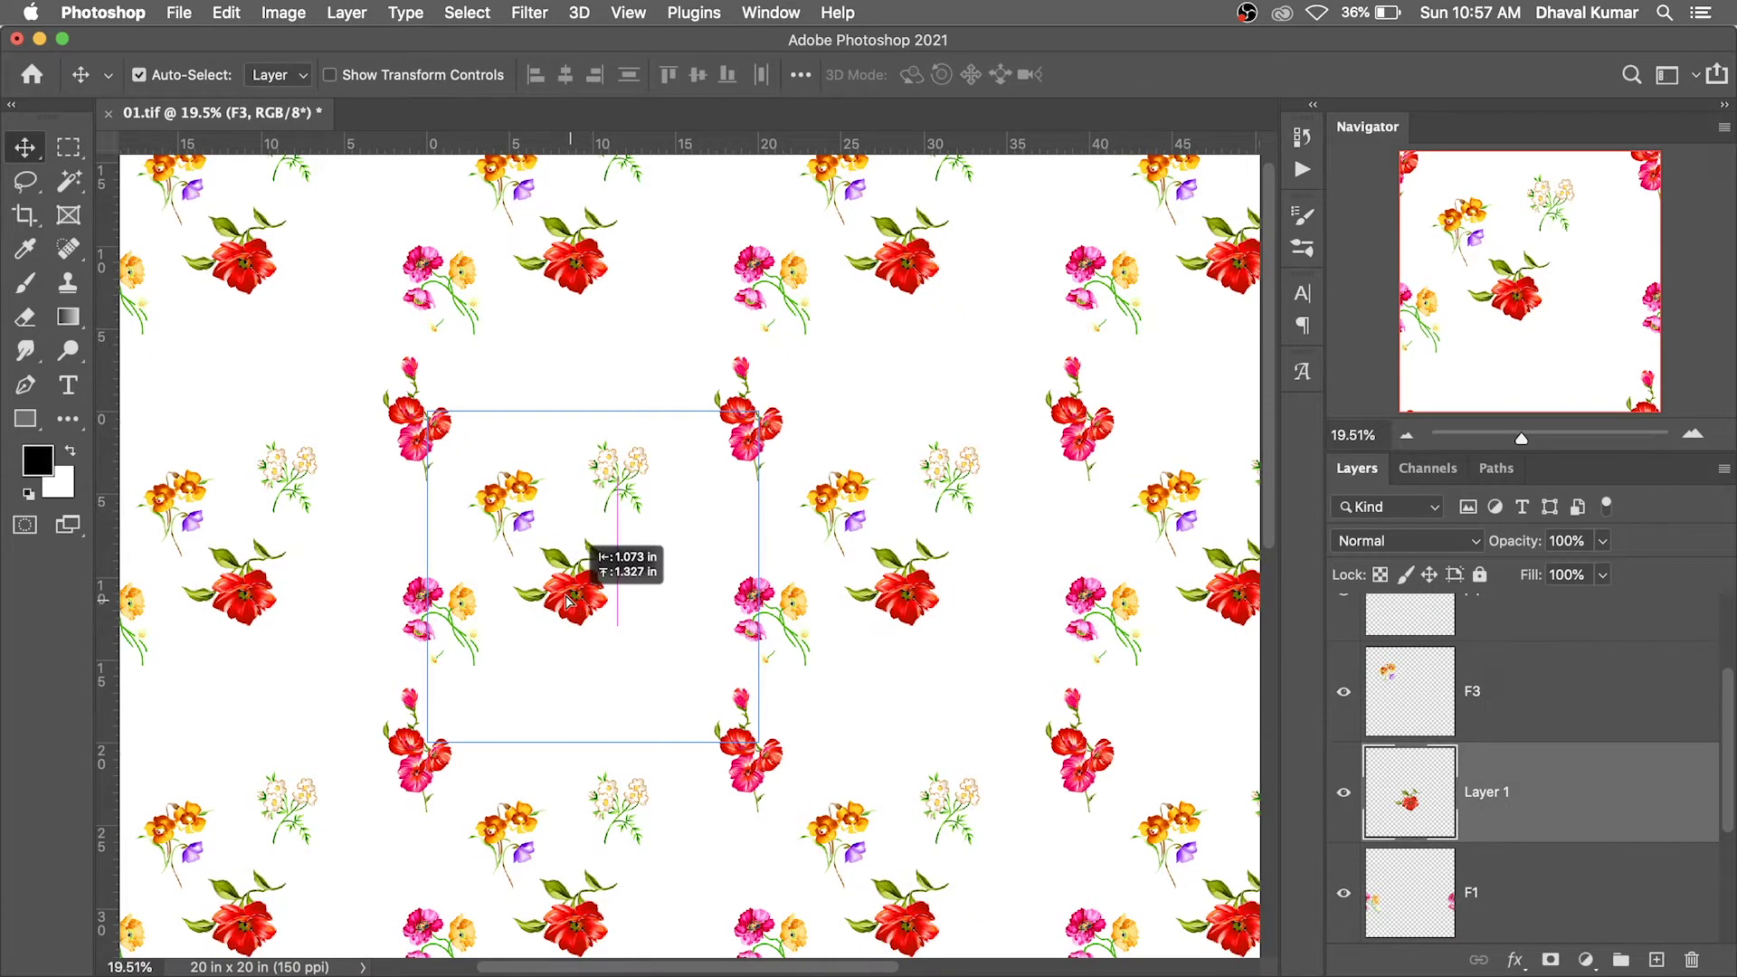
pyautogui.click(579, 604)
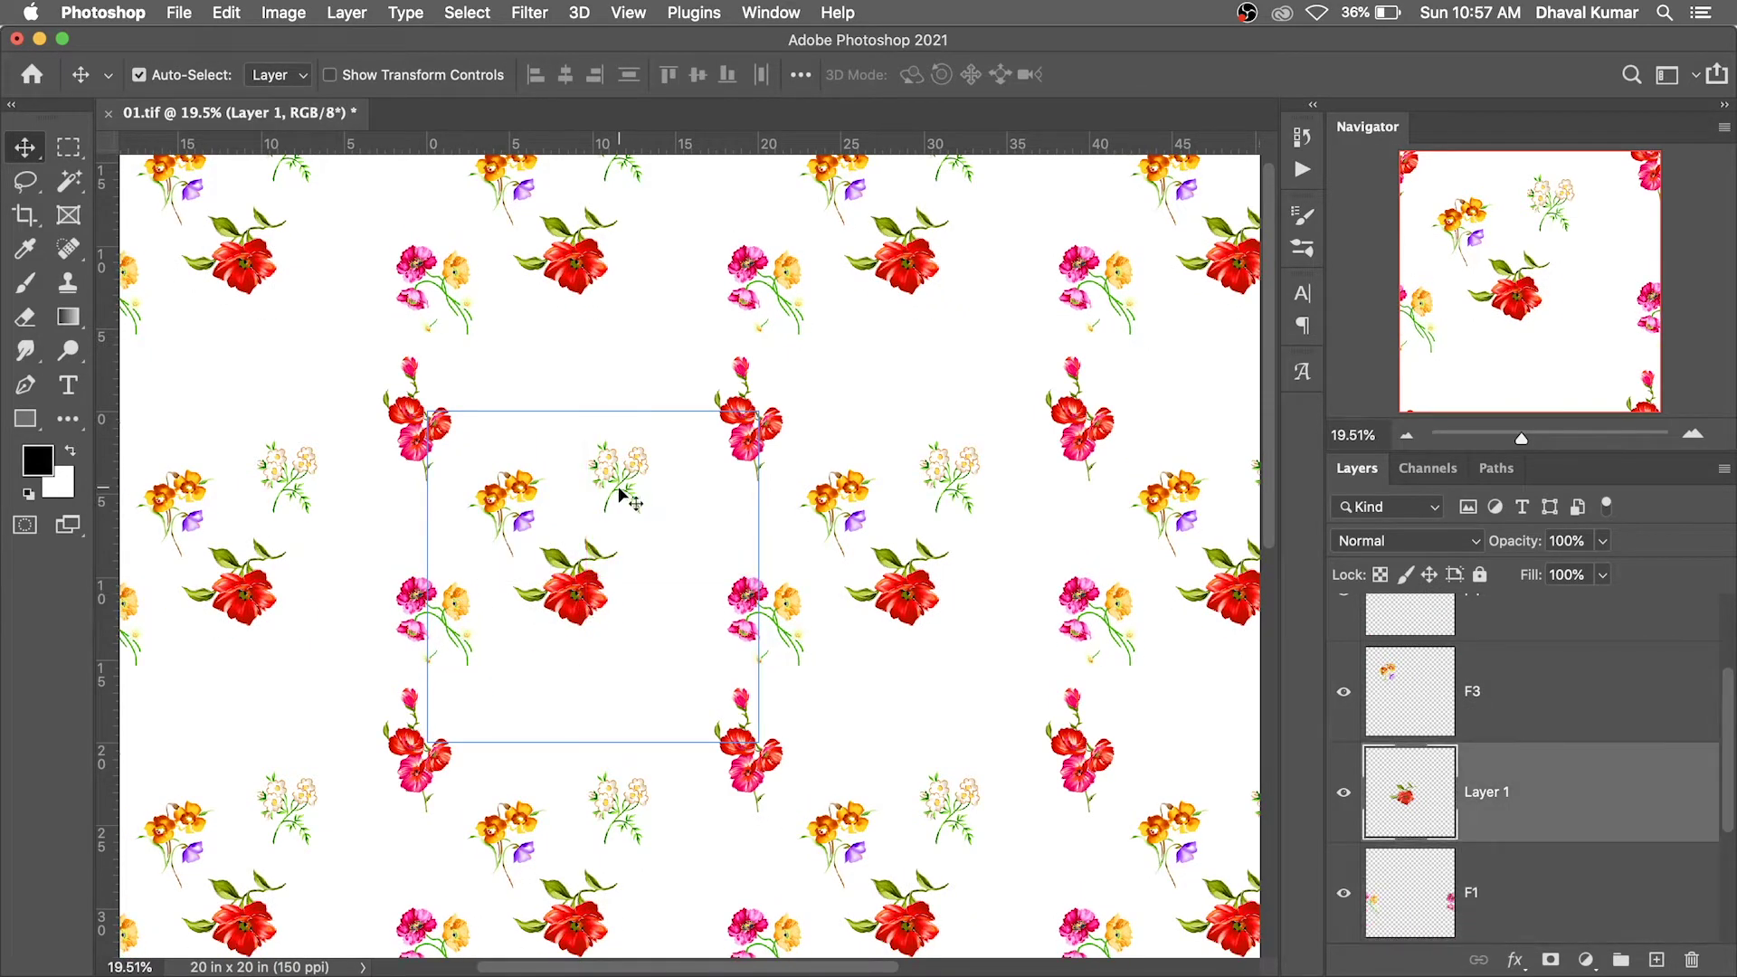
pyautogui.moveTo(620, 493); pyautogui.dragTo(532, 712)
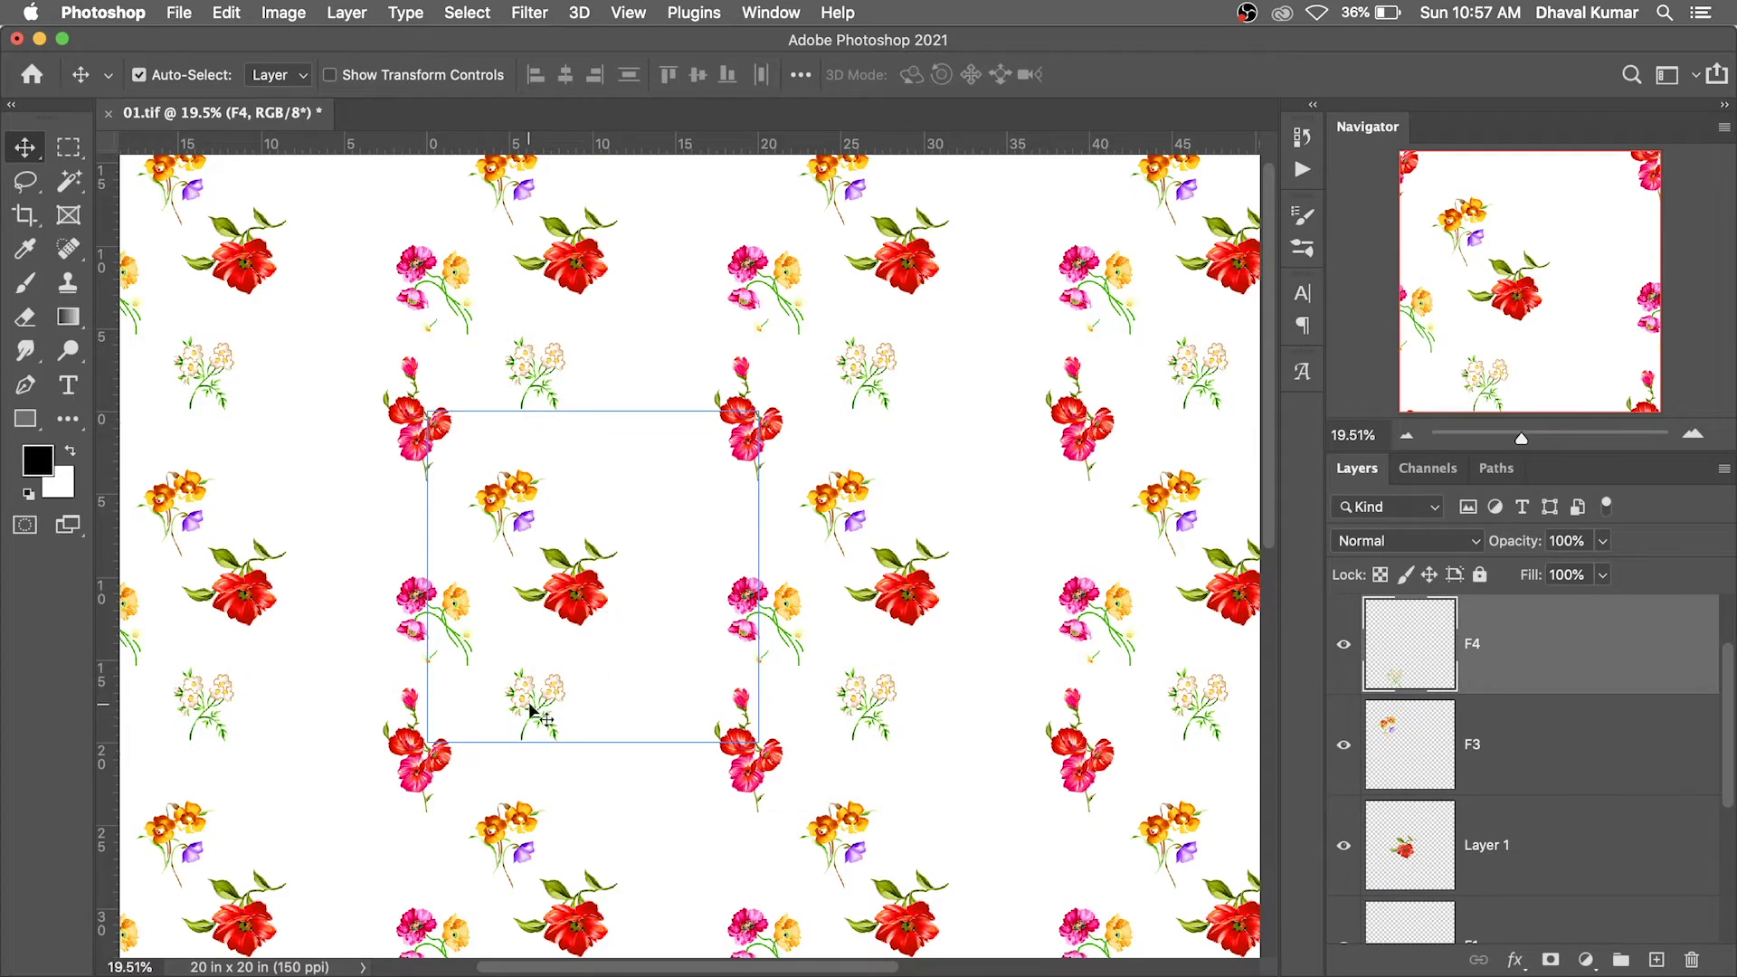
# Duplicate the pink-yellow cluster toward the tile's top and rotate the copy
pyautogui.keyDown('alt'); pyautogui.moveTo(443, 625); pyautogui.dragTo(651, 443); pyautogui.keyUp('alt')
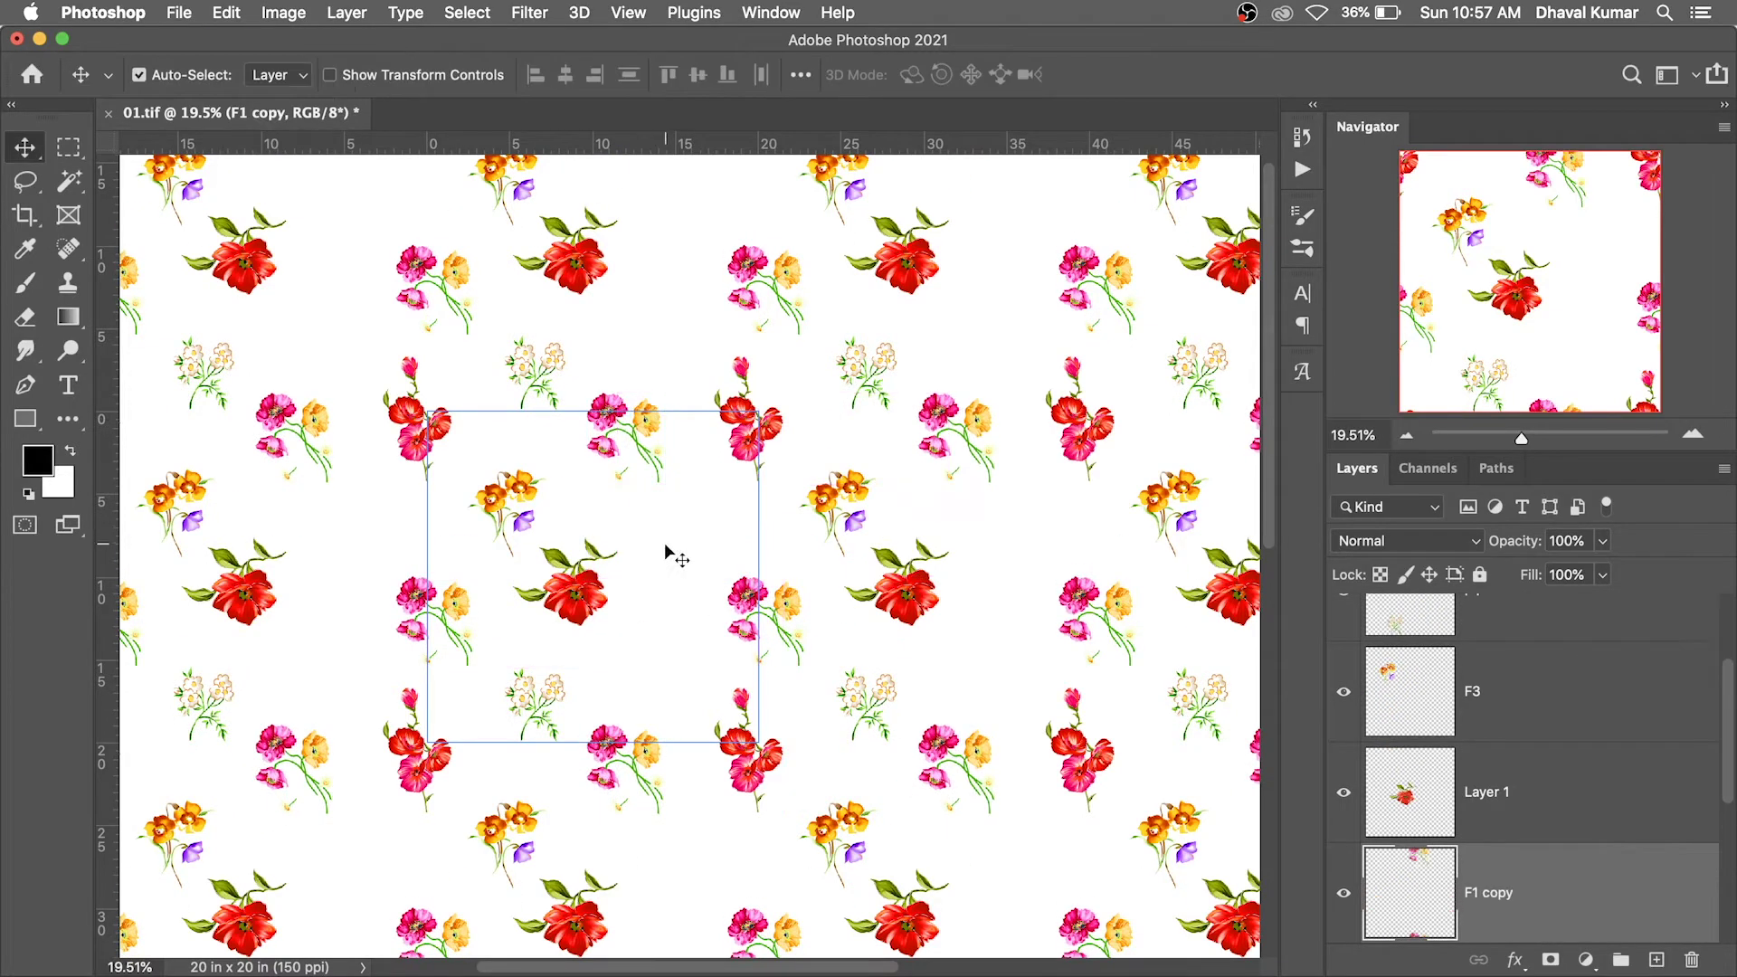
pyautogui.press('super+z')
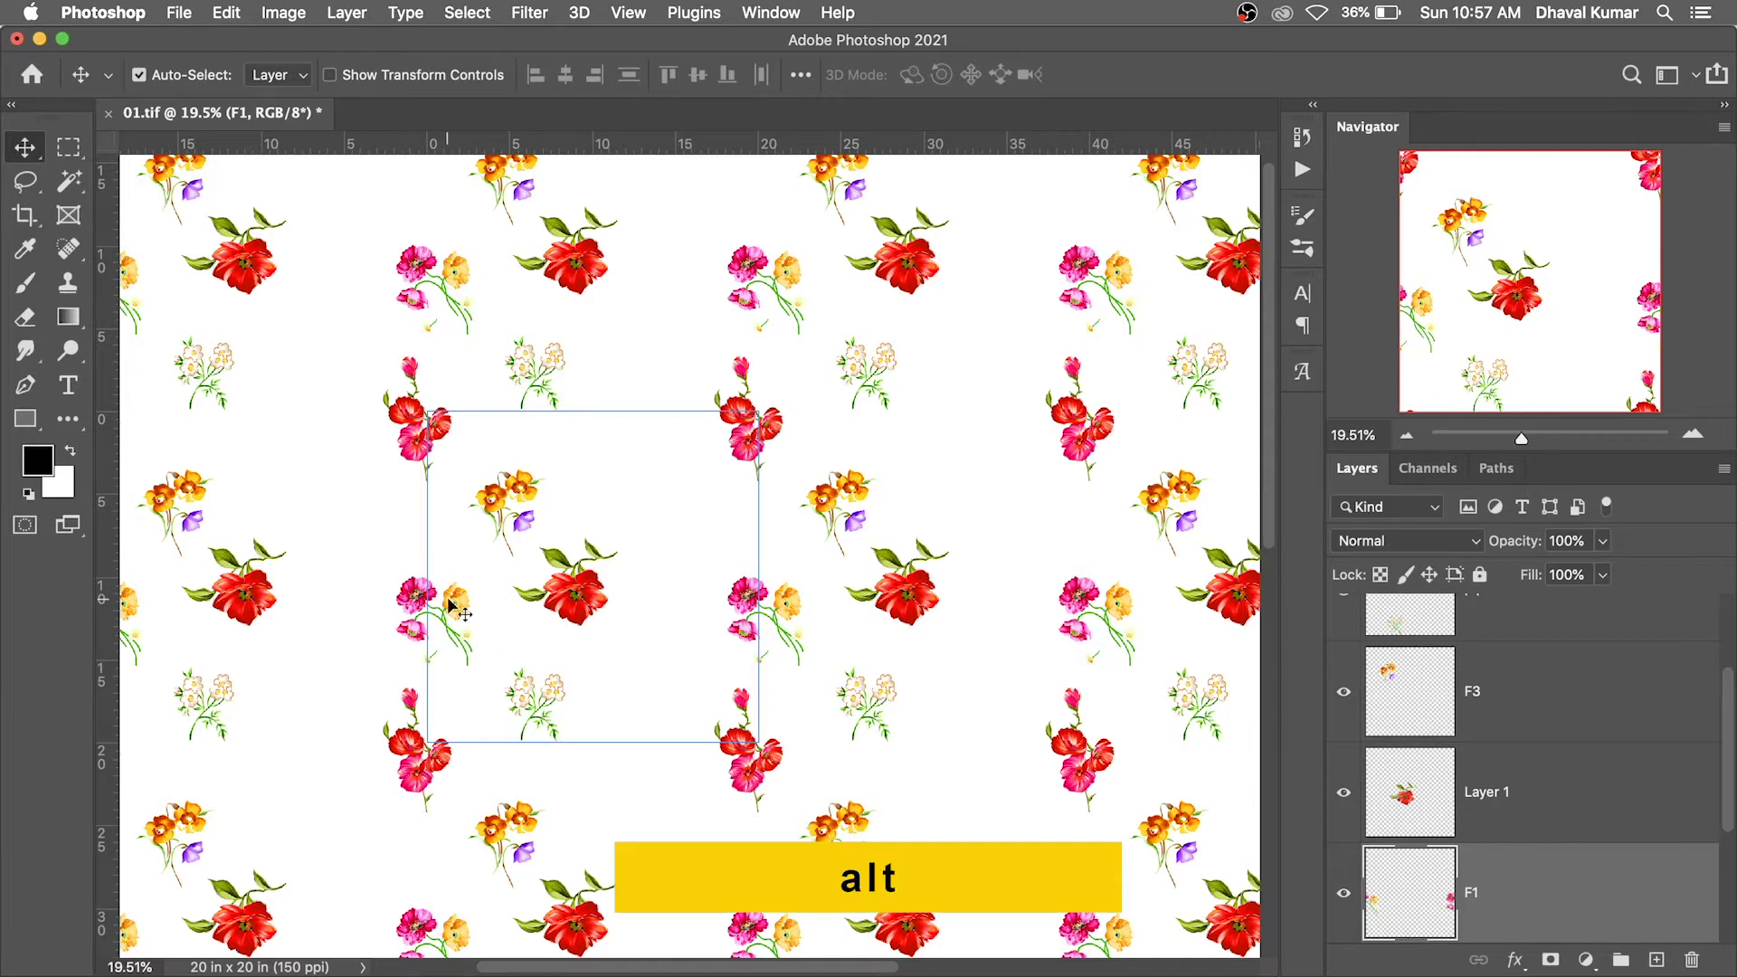
pyautogui.keyDown('alt'); pyautogui.moveTo(450, 599); pyautogui.dragTo(646, 450); pyautogui.keyUp('alt')
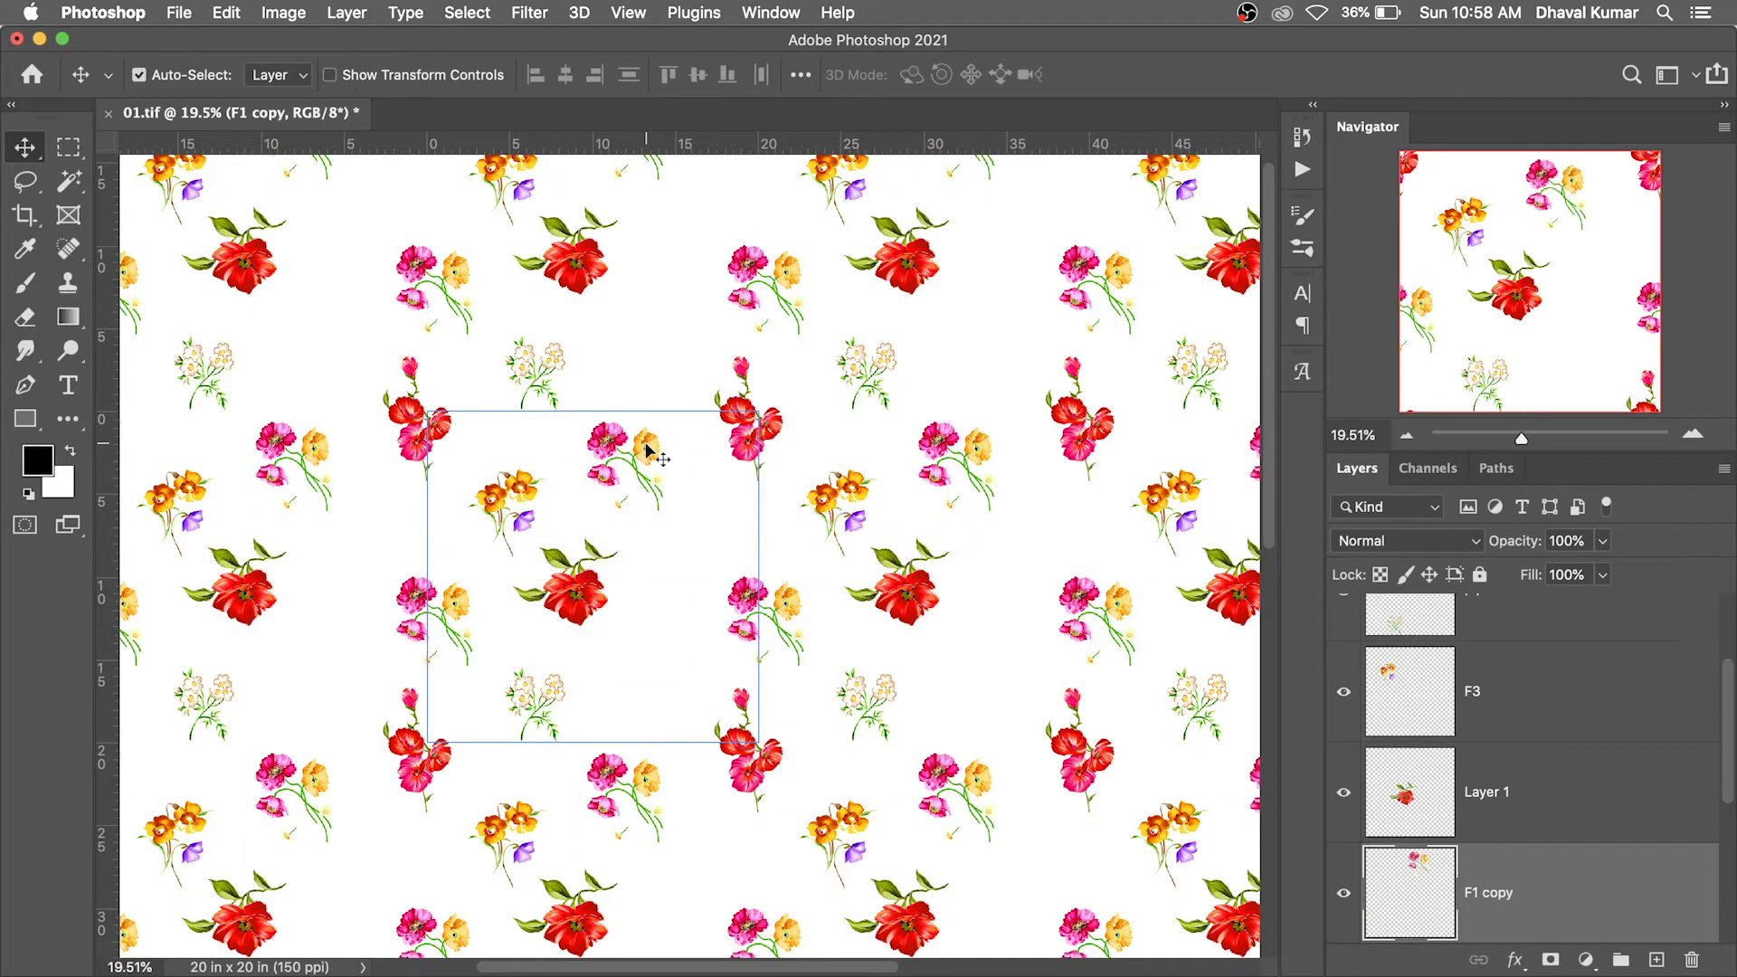
pyautogui.press('super+t')
pyautogui.moveTo(680, 523); pyautogui.dragTo(659, 438)
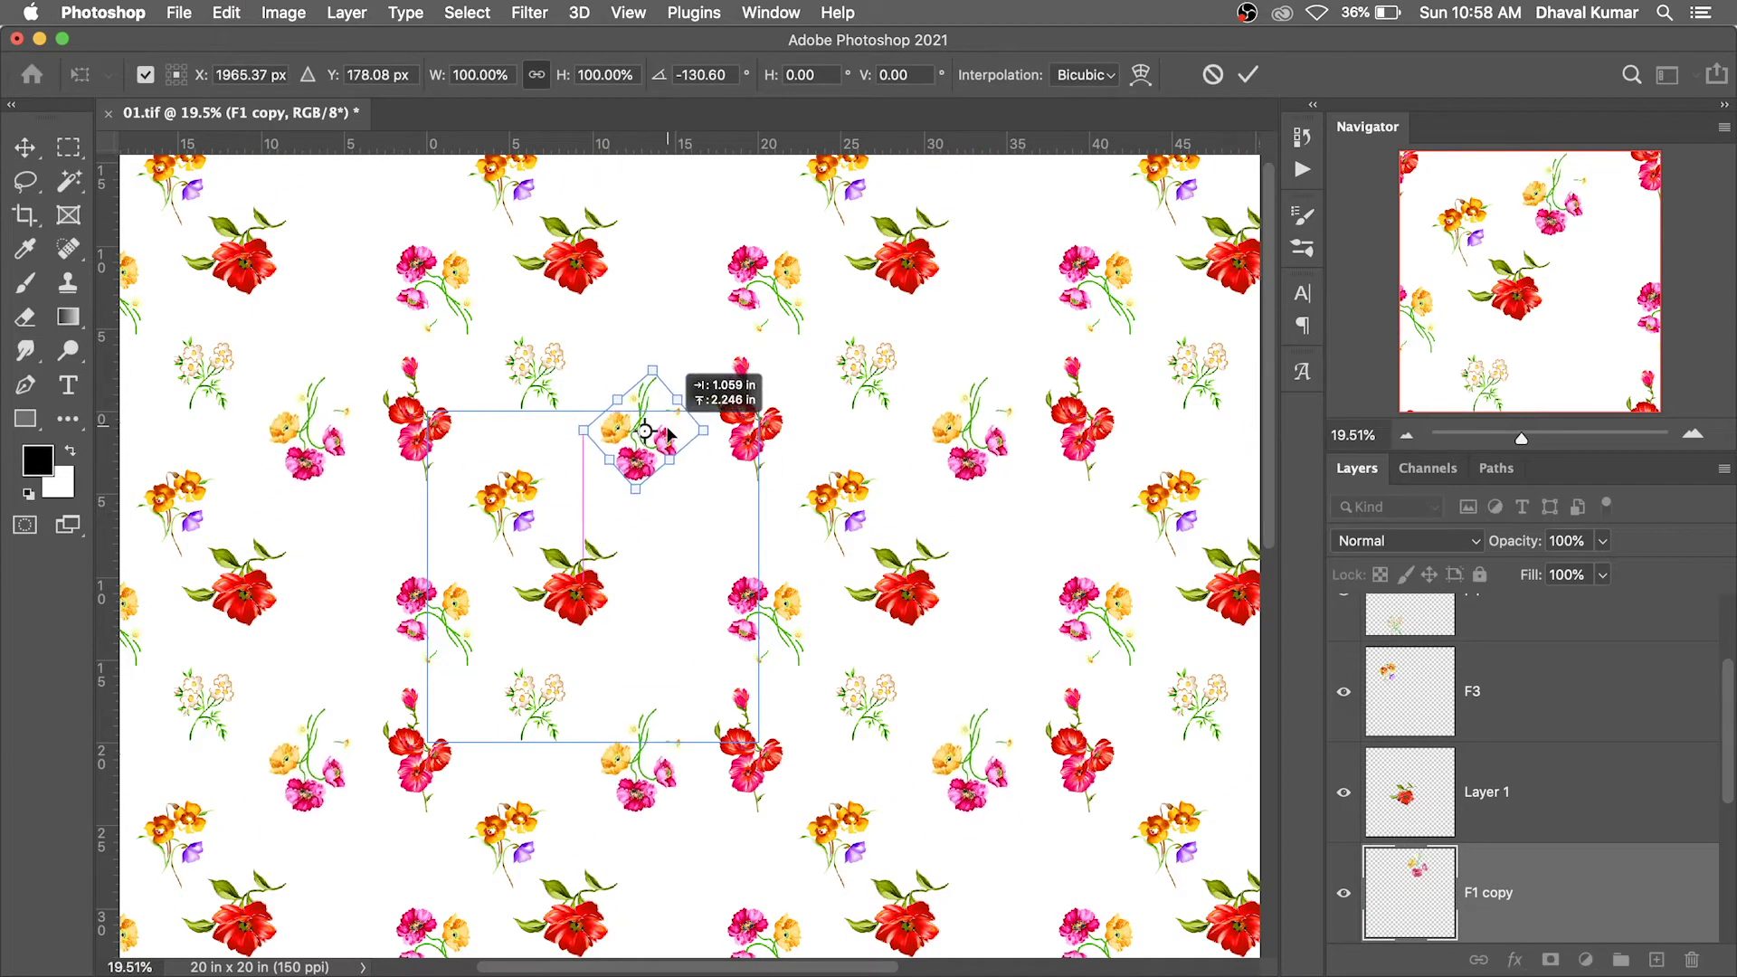
pyautogui.press('Return')
# Duplicate the orange cluster to the right side and rotate the copy
pyautogui.moveTo(523, 492)
pyautogui.mouseDown()
pyautogui.moveTo(518, 471)
pyautogui.moveTo(678, 543)
pyautogui.mouseUp()
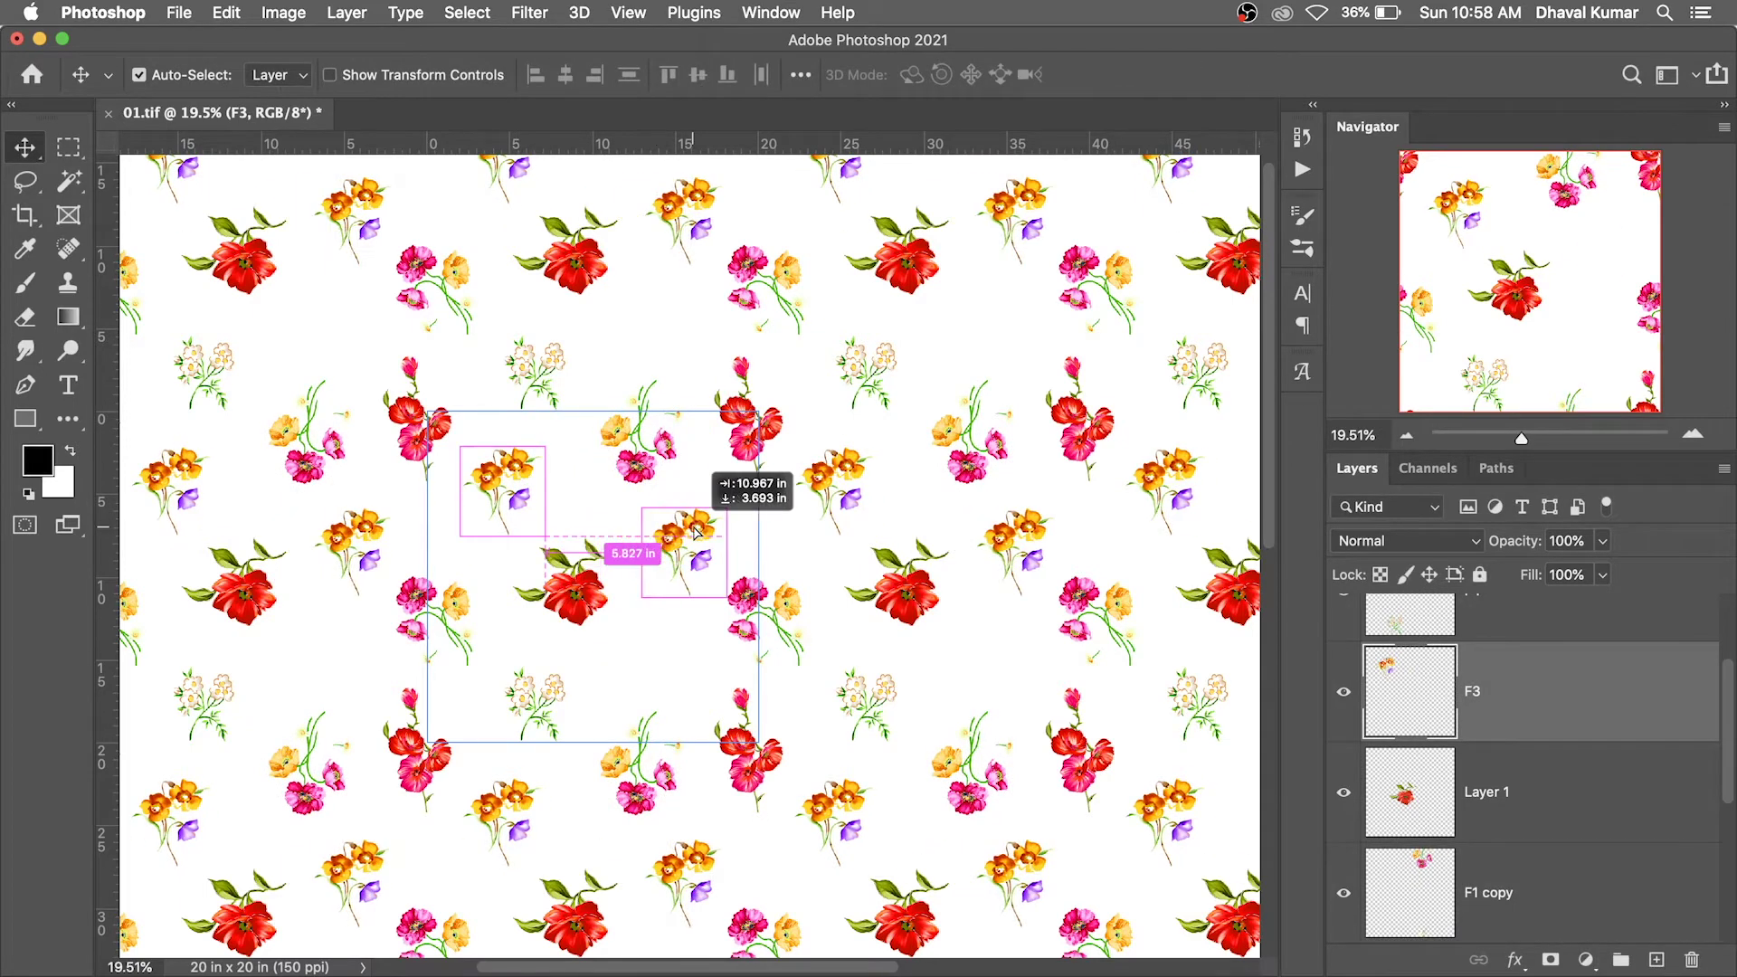
pyautogui.press('super+t')
pyautogui.moveTo(729, 621); pyautogui.dragTo(736, 407)
pyautogui.moveTo(696, 534); pyautogui.dragTo(731, 540)
pyautogui.press('Return')
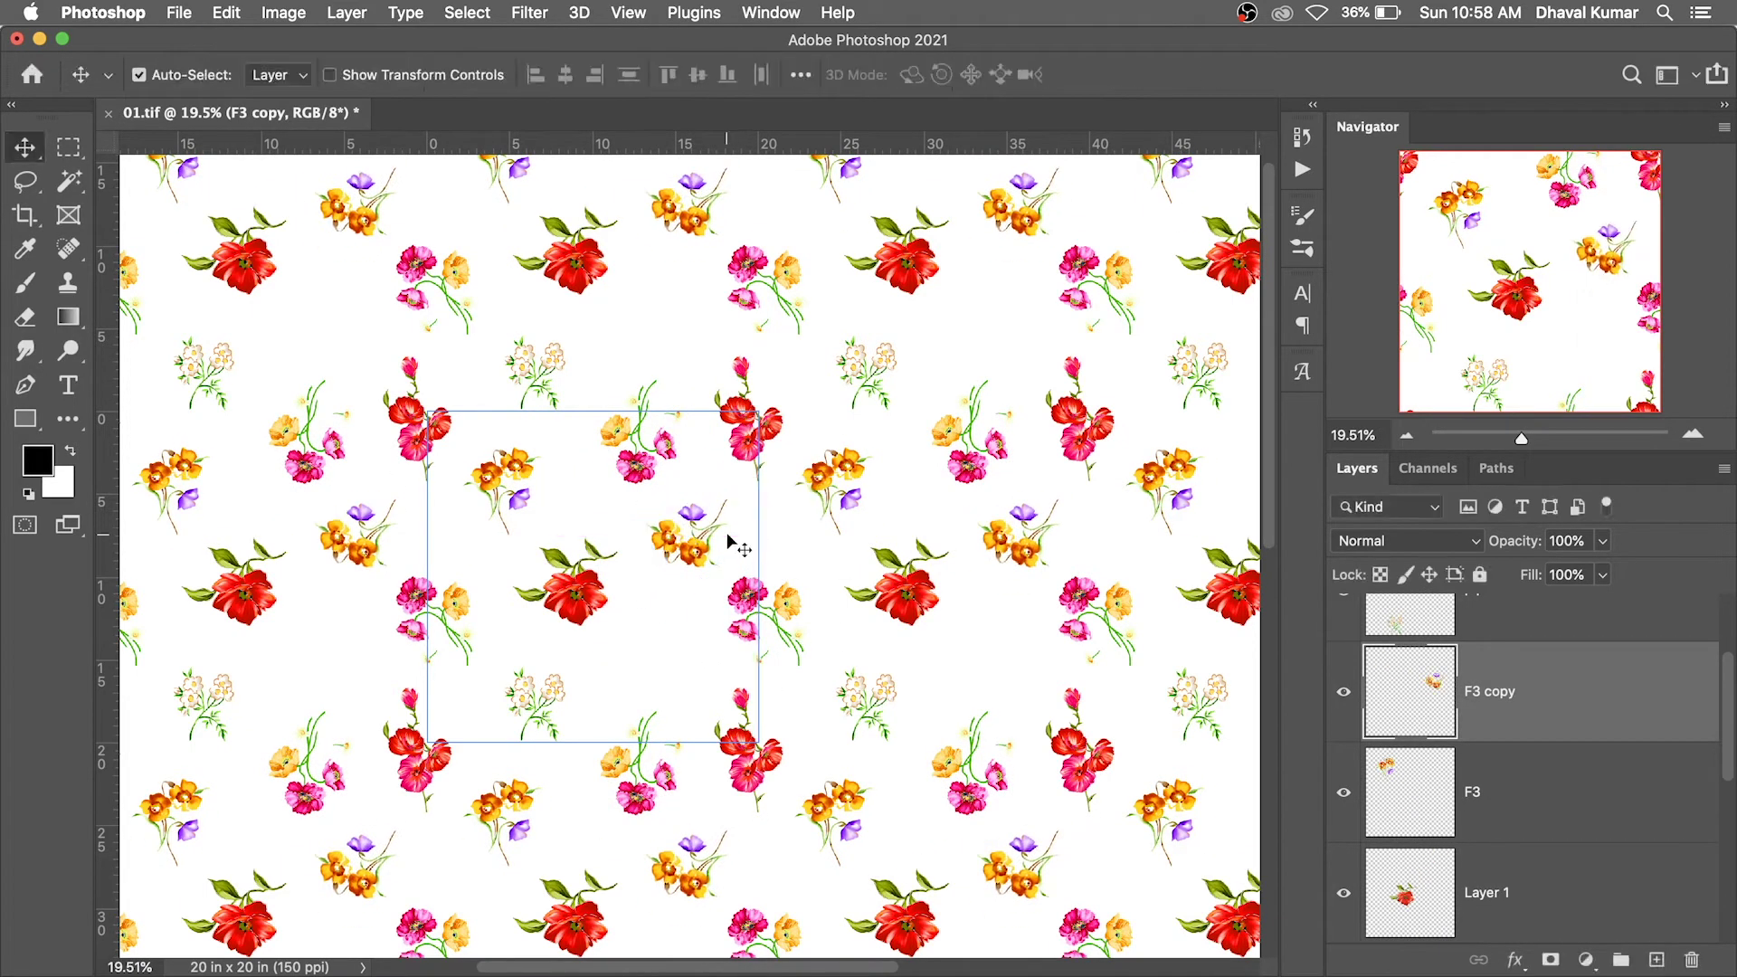
# Move the big red flower down and to the right
pyautogui.keyDown('super'); pyautogui.click(621, 620); pyautogui.keyUp('super')
pyautogui.moveTo(621, 621); pyautogui.dragTo(696, 675)
pyautogui.press('super+r')
pyautogui.press('super+r')
# Rotate the central red flower clockwise
pyautogui.press('super+t')
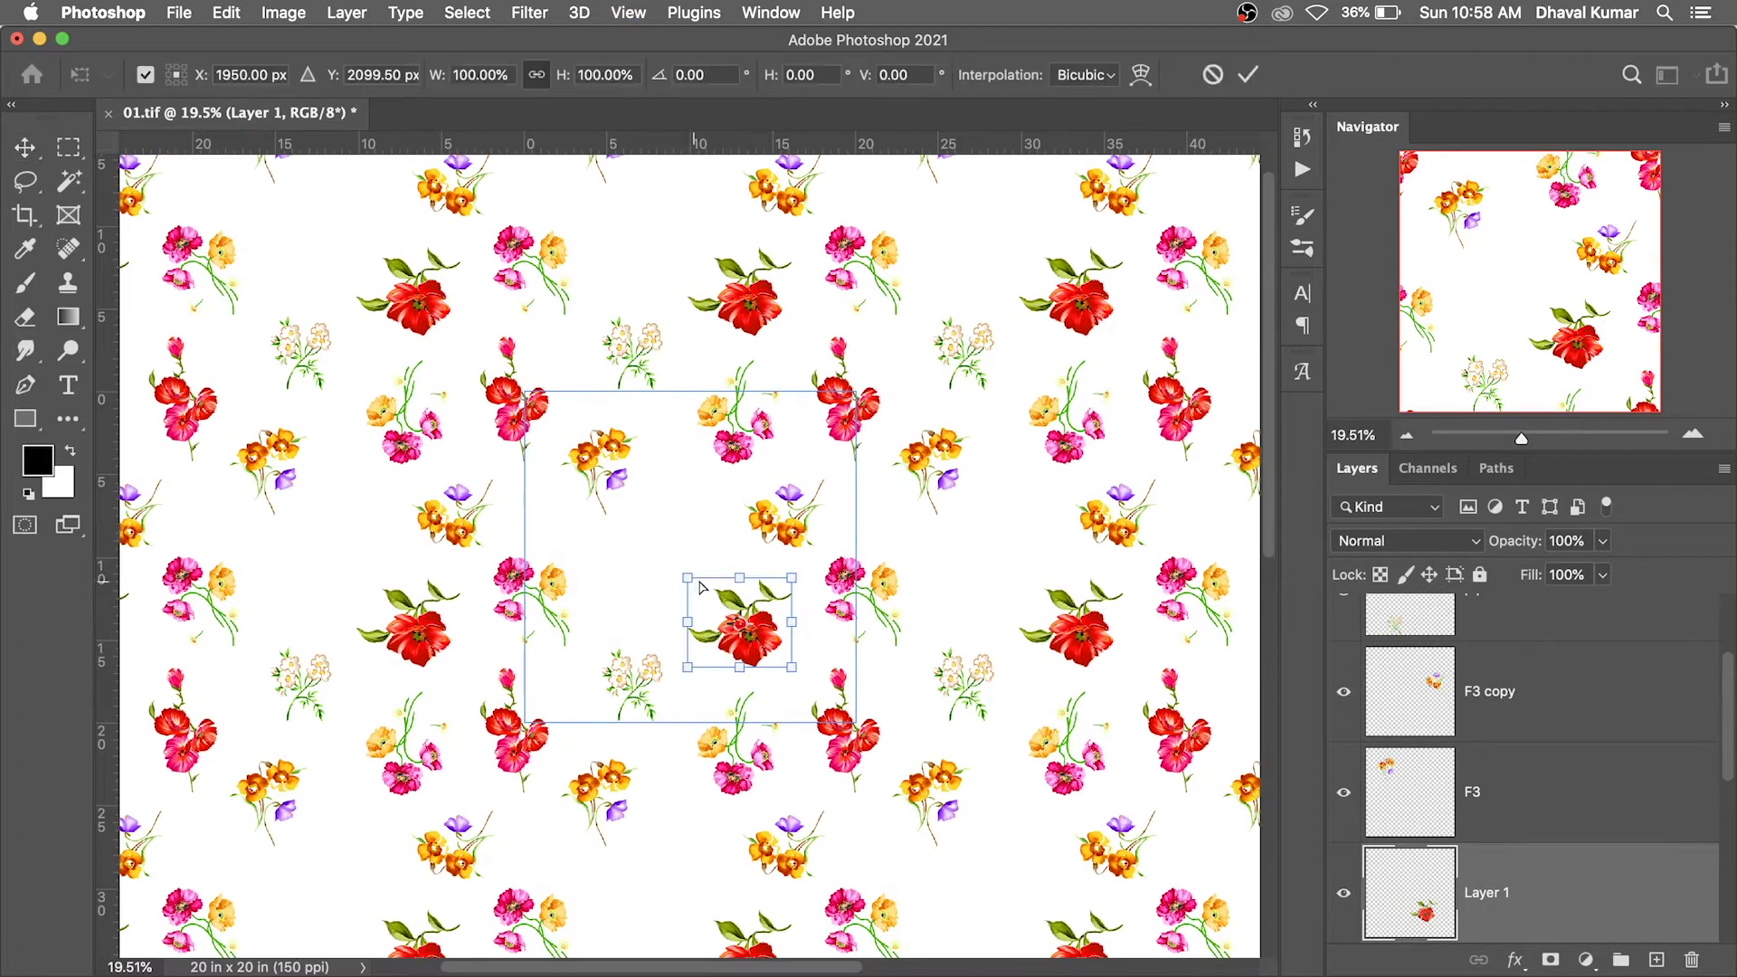
pyautogui.moveTo(837, 554); pyautogui.dragTo(849, 625)
pyautogui.press('Return')
# Duplicate the F5 flower, then position and rotate the copy
pyautogui.keyDown('super'); pyautogui.click(846, 435); pyautogui.keyUp('super')
pyautogui.moveTo(846, 434); pyautogui.dragTo(697, 543)
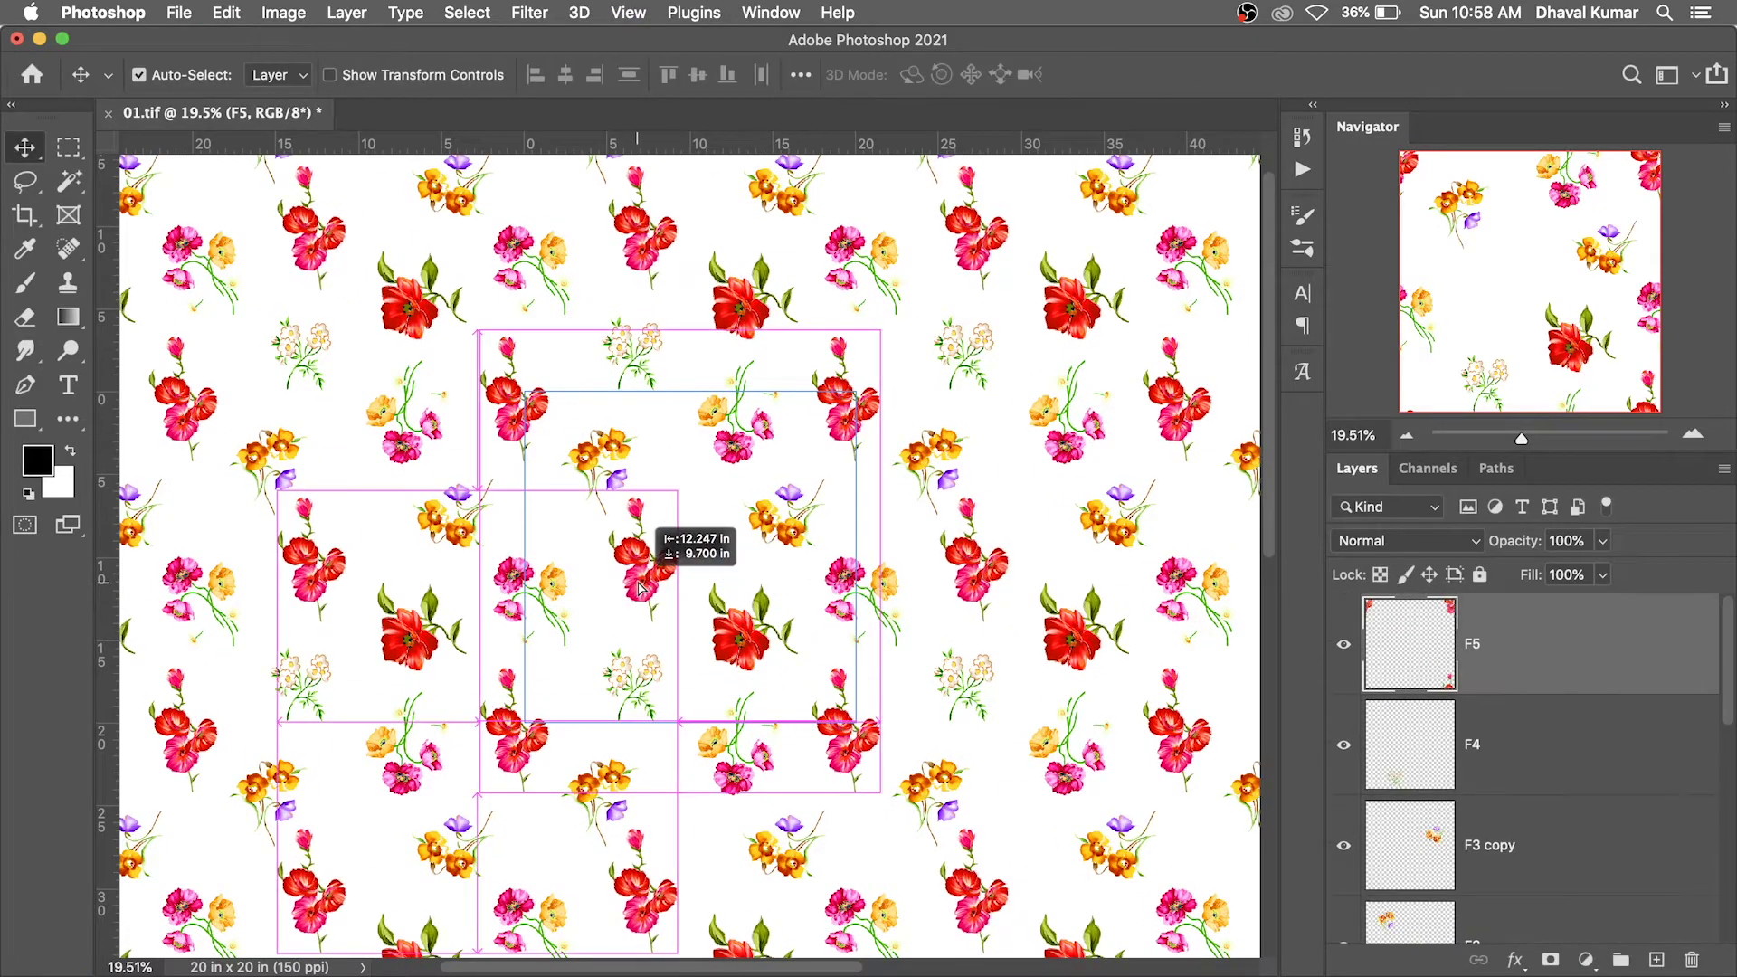
pyautogui.press('super+t')
pyautogui.moveTo(715, 624); pyautogui.dragTo(717, 434)
pyautogui.moveTo(701, 530)
pyautogui.mouseDown()
pyautogui.moveTo(680, 564)
pyautogui.moveTo(583, 571)
pyautogui.mouseUp()
pyautogui.press('Return')
# Check the pattern at different zooms and shift the orange F3 copy slightly up-right
pyautogui.scroll(-5, 680, 565)
pyautogui.scroll(-2, 623, 601)
pyautogui.moveTo(580, 654); pyautogui.dragTo(901, 538)
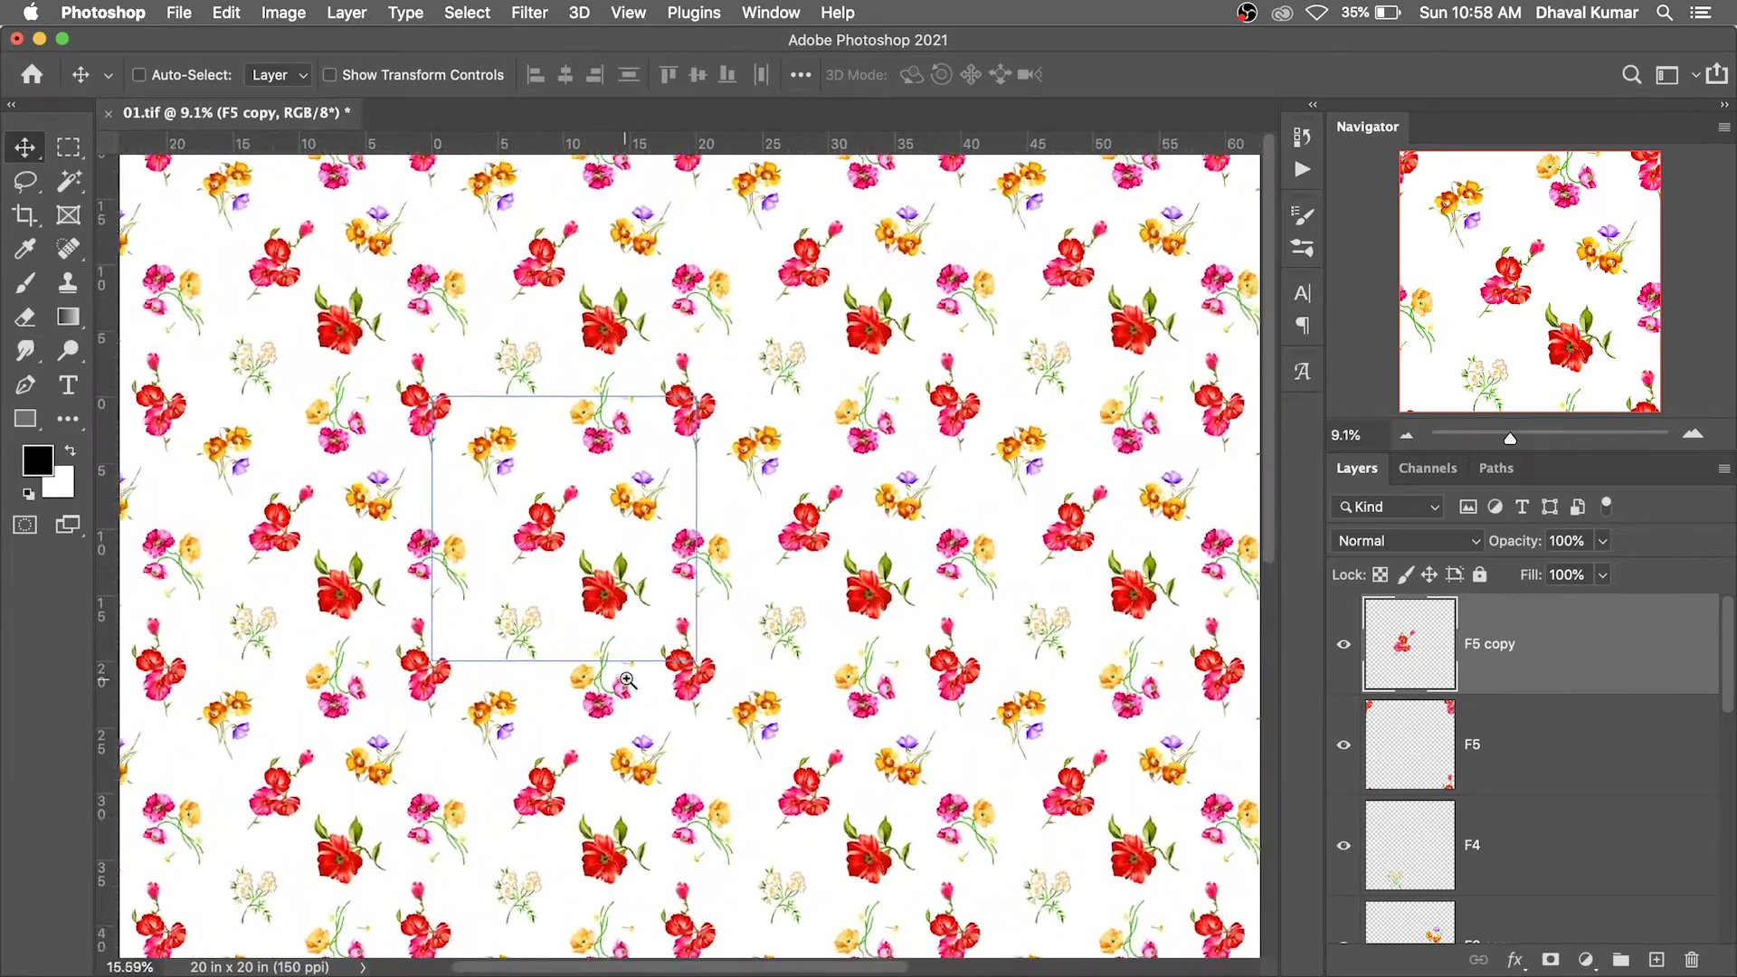
pyautogui.moveTo(1043, 454); pyautogui.dragTo(888, 489)
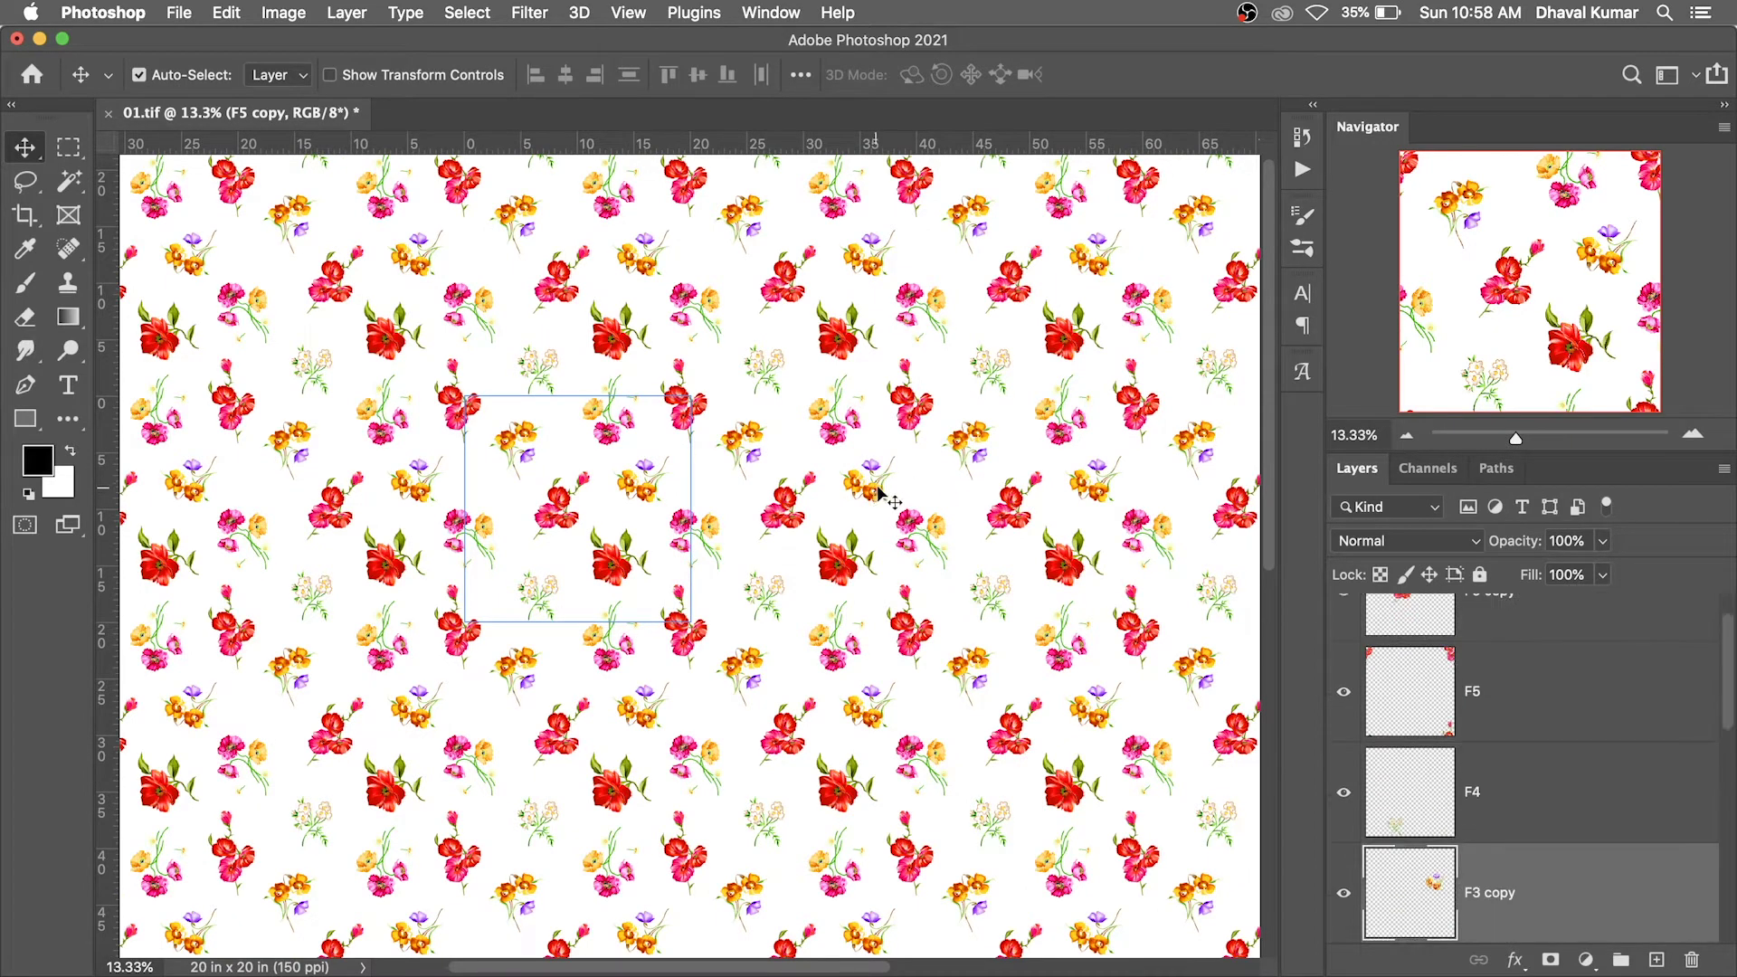
pyautogui.press('super+t')
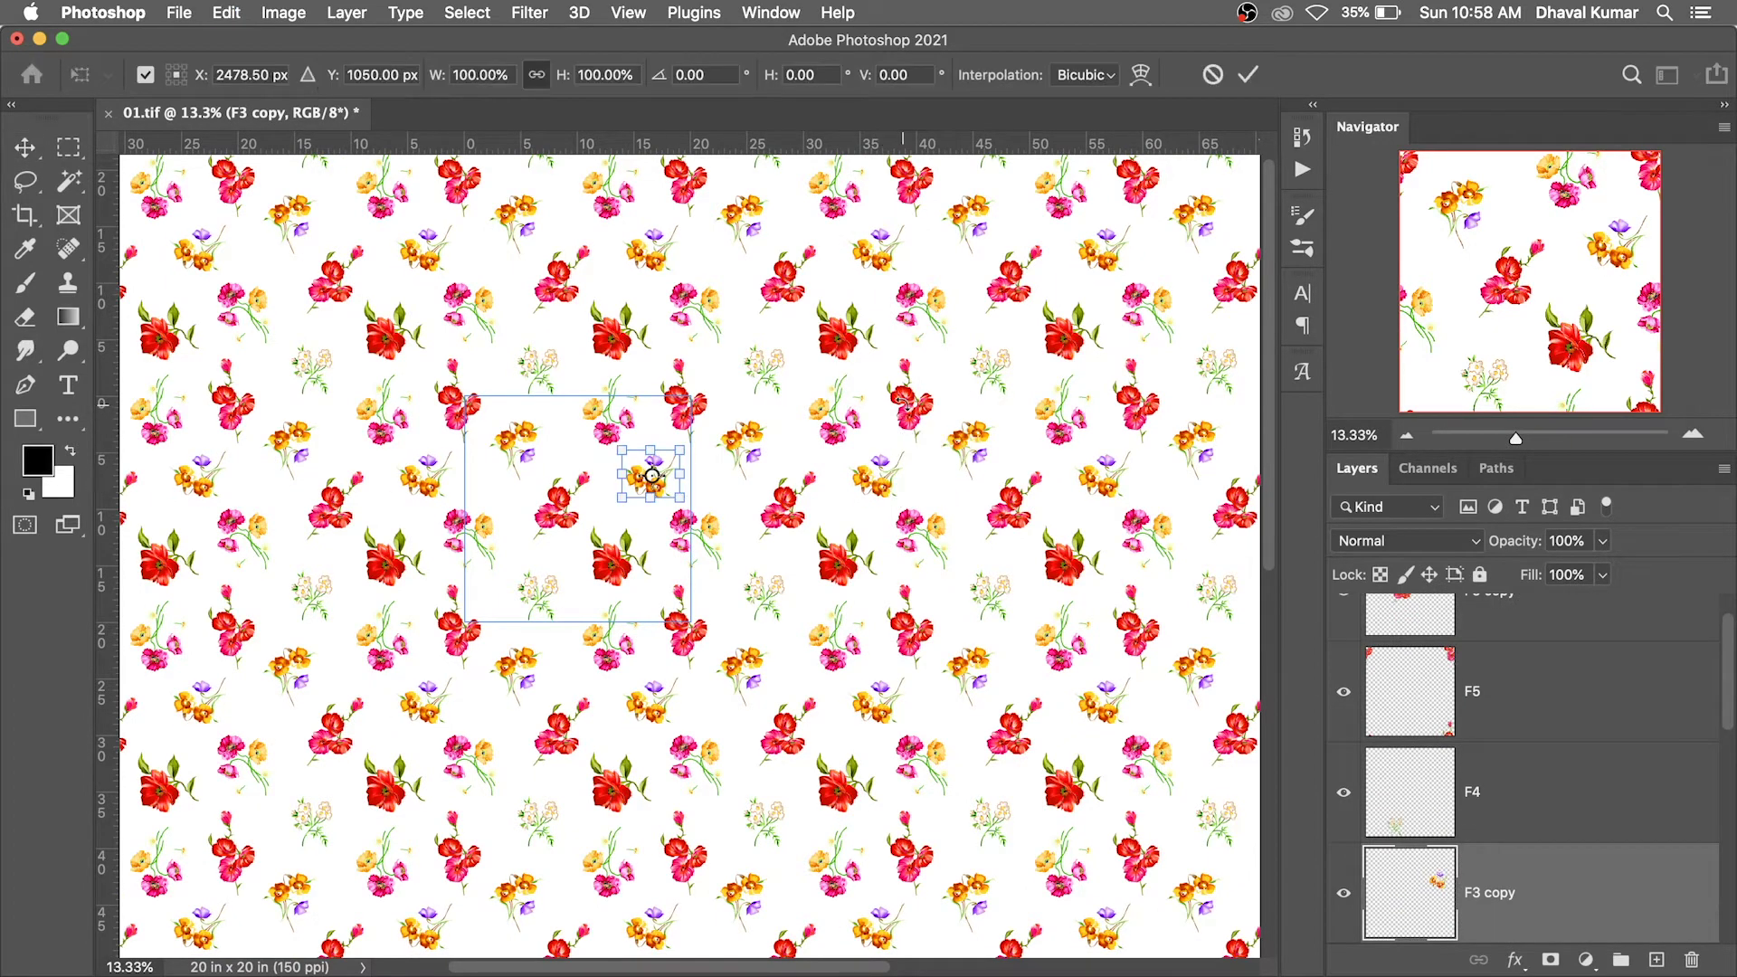
pyautogui.moveTo(690, 433); pyautogui.dragTo(720, 405)
pyautogui.press('Return')
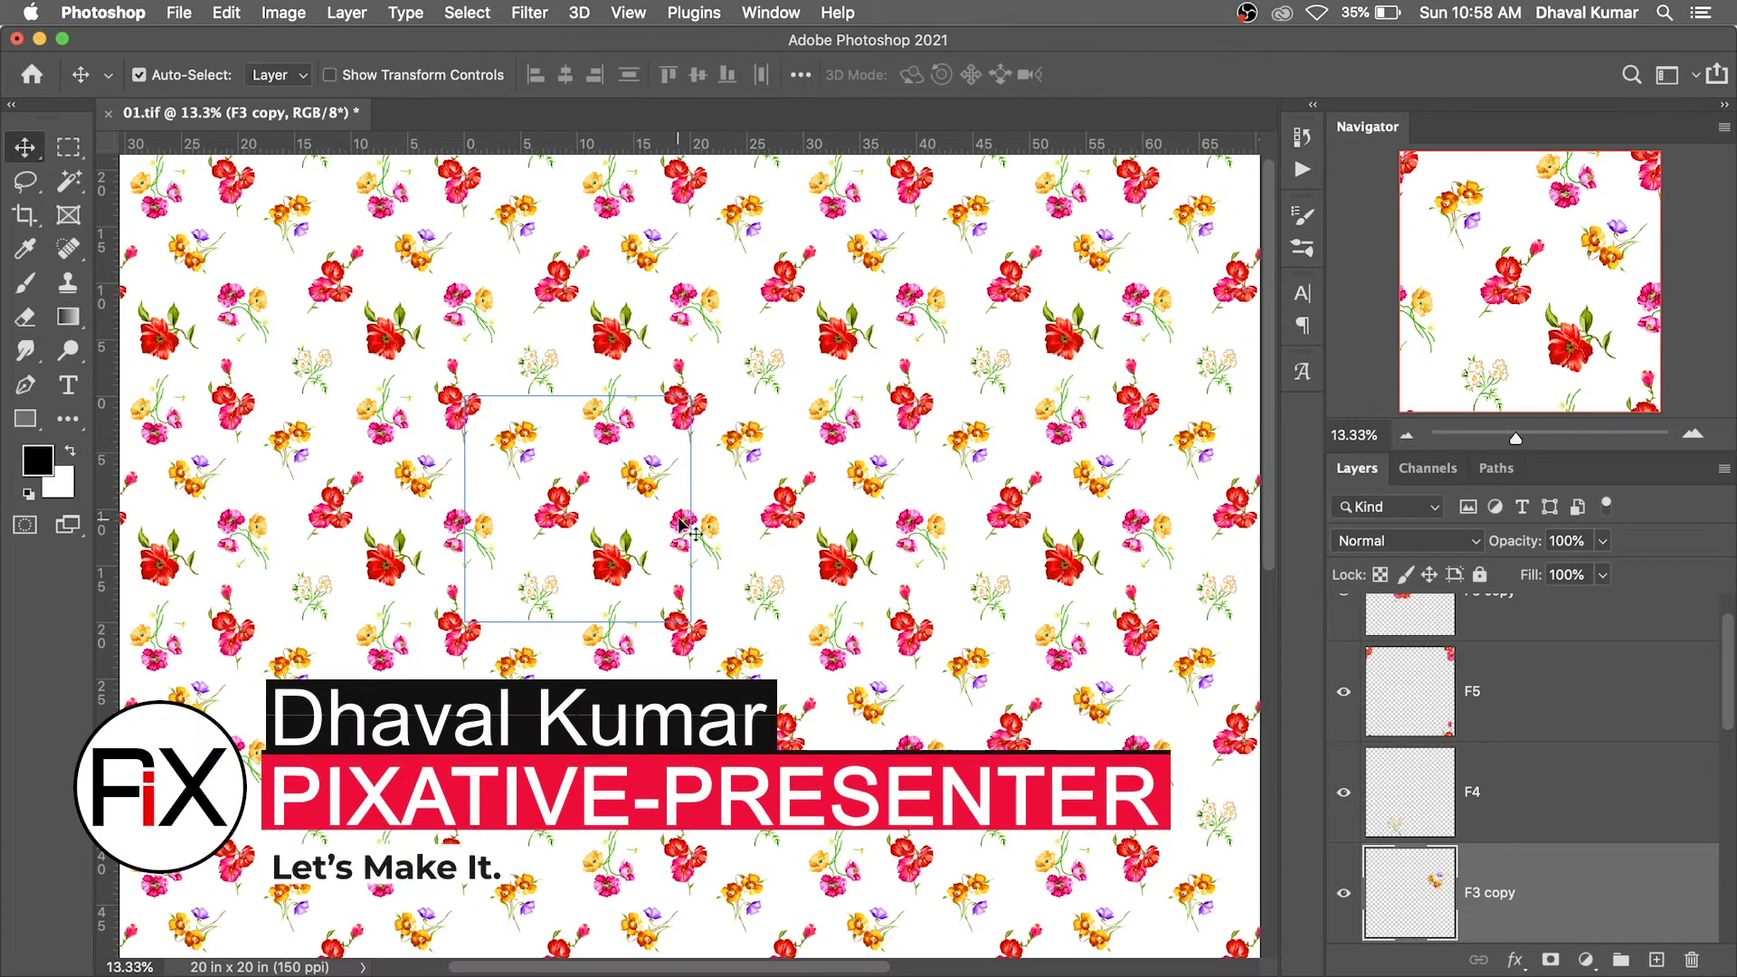
# Nudge the F1 cluster, move F5 near the top-right corner, and duplicate F5
pyautogui.moveTo(680, 515); pyautogui.dragTo(680, 520)
pyautogui.moveTo(675, 414); pyautogui.dragTo(686, 433)
pyautogui.moveTo(633, 502); pyautogui.dragTo(630, 553)
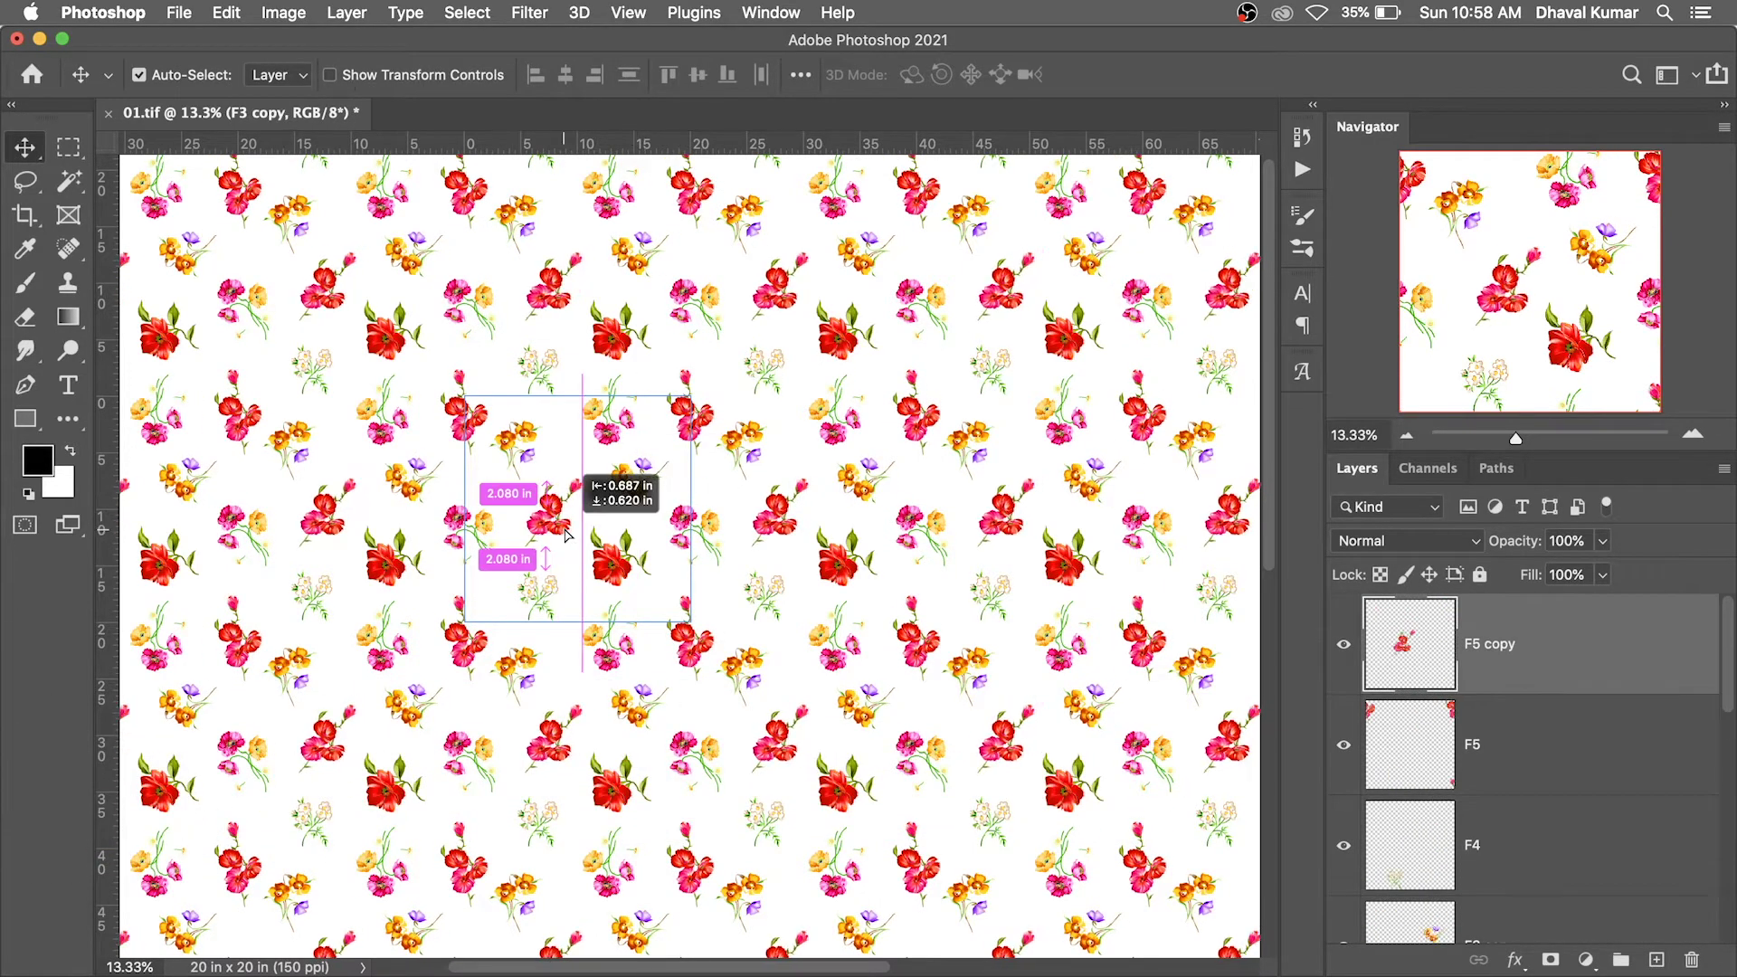
# Try a rotated F1 copy, then discard that duplicate
pyautogui.moveTo(594, 437)
pyautogui.mouseDown()
pyautogui.moveTo(575, 497)
pyautogui.moveTo(602, 466)
pyautogui.mouseUp()
pyautogui.hotkey('ctrl', 't')
pyautogui.press('Return')
pyautogui.scroll(3, 597, 498)
pyautogui.hotkey('ctrl', 't')
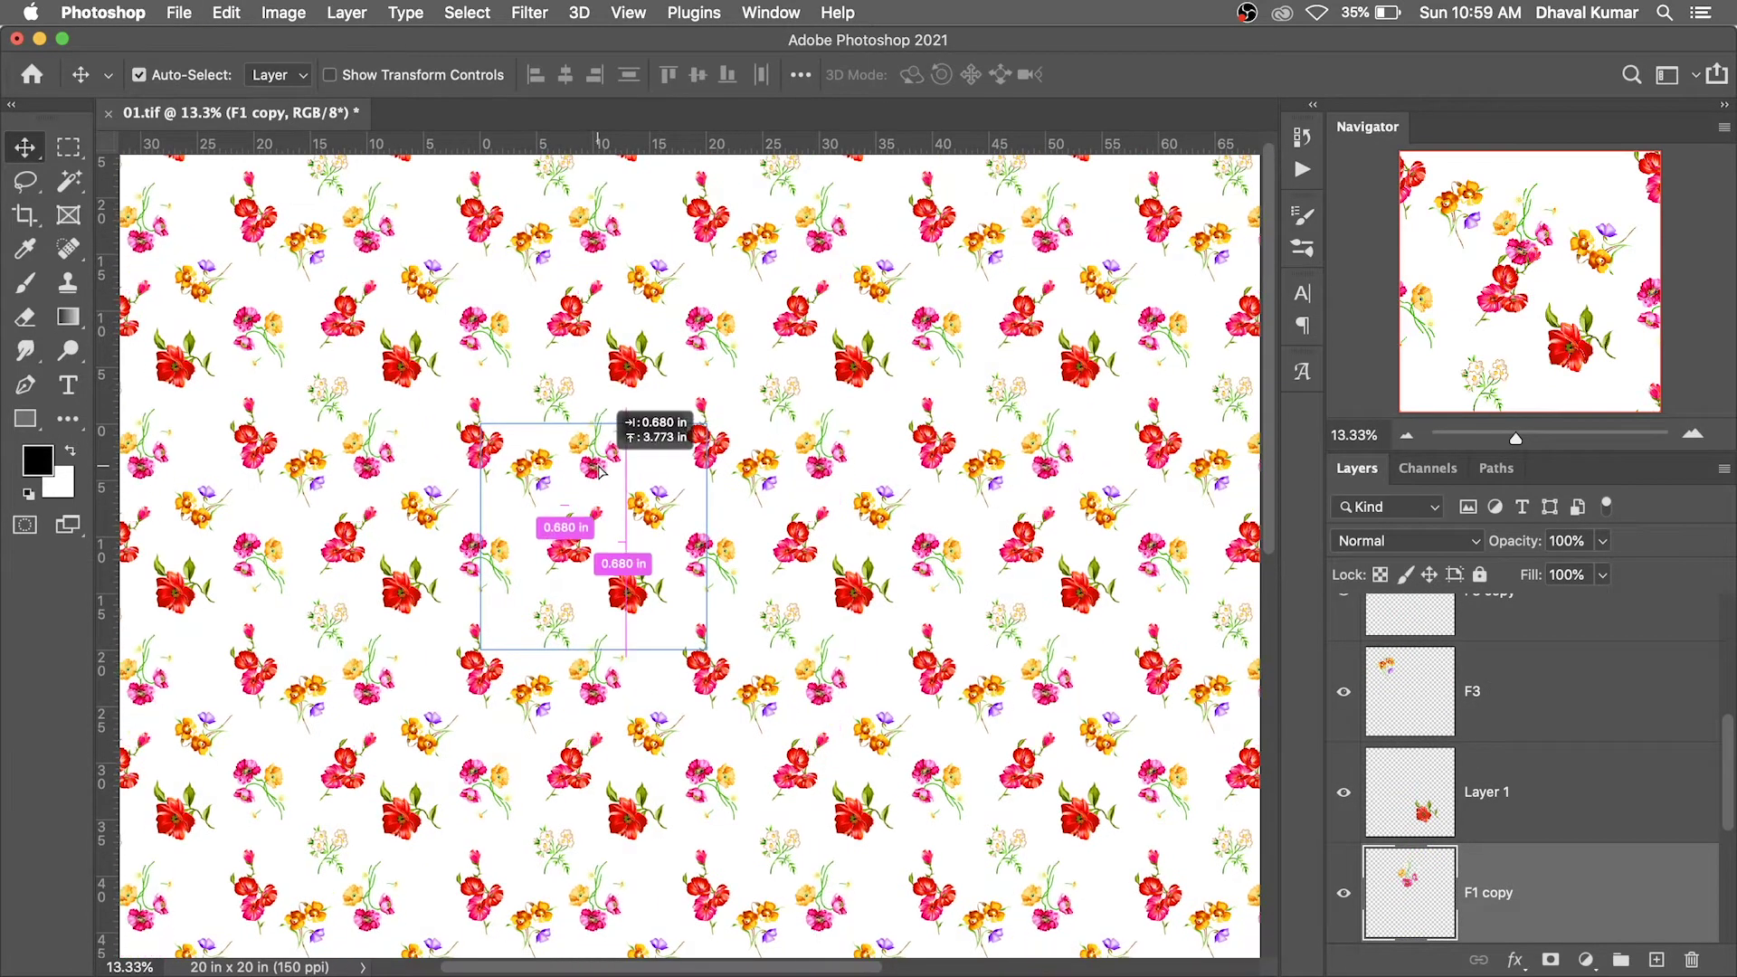
pyautogui.press('Escape')
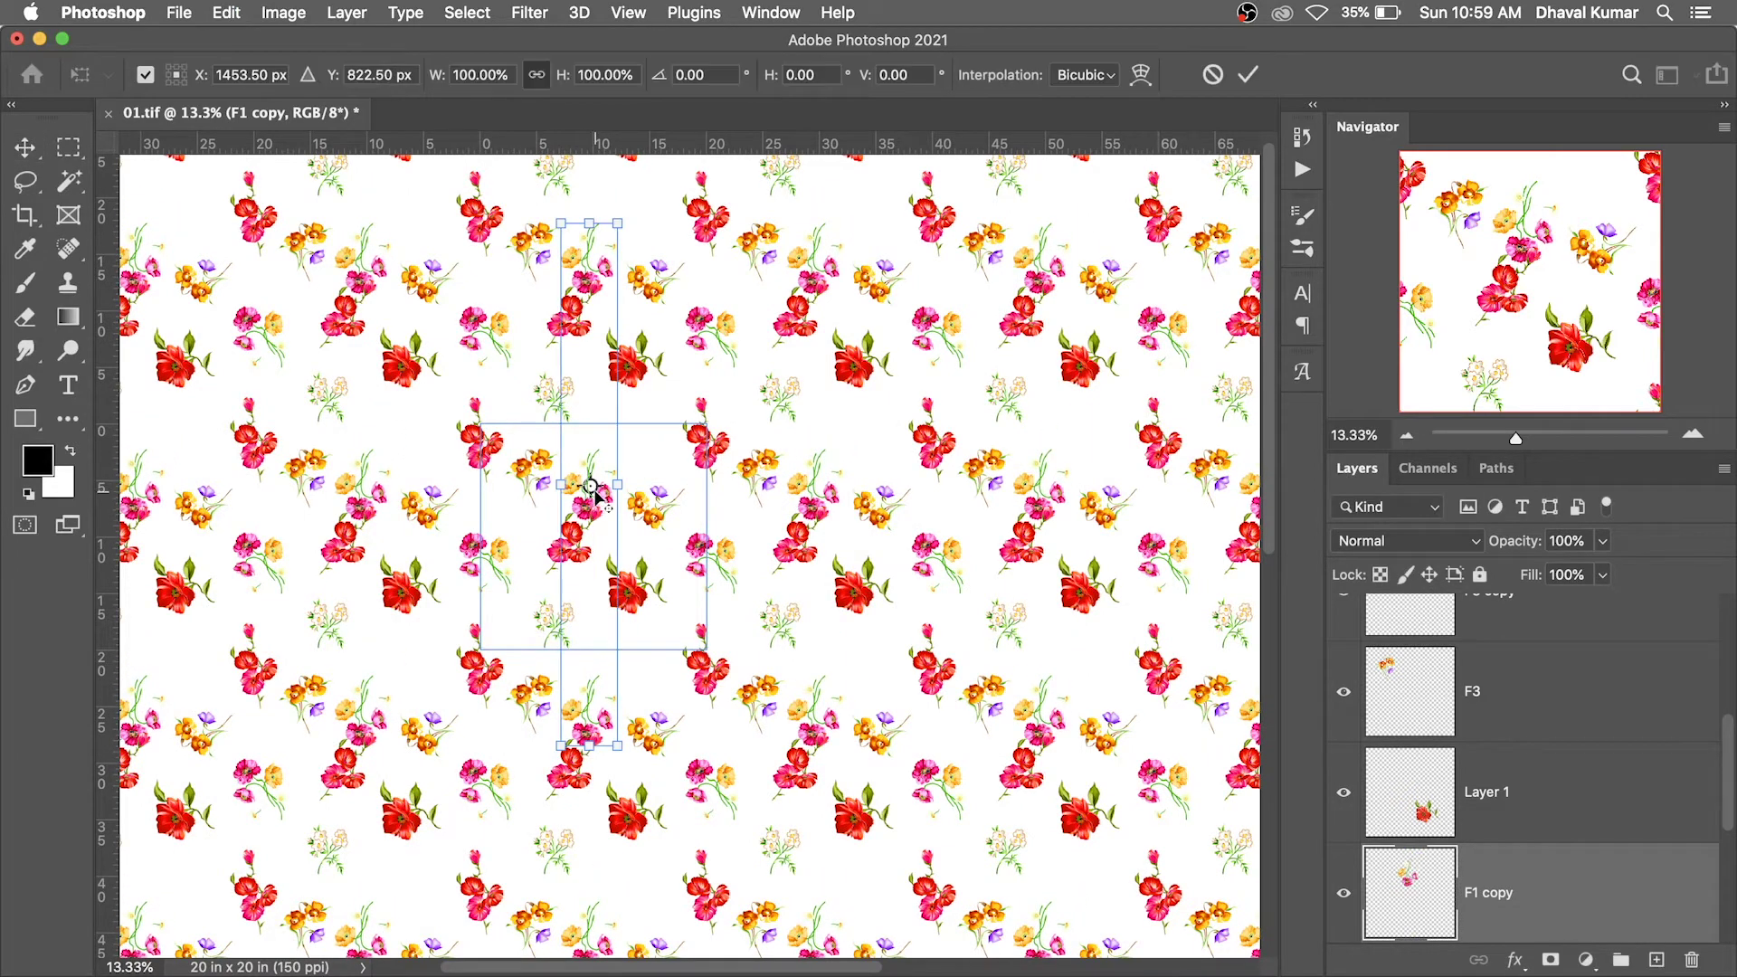
pyautogui.hotkey('ctrl', 'z')
# Add a rotated flower copy up-right and nudge the orange flower slightly right
pyautogui.moveTo(503, 556)
pyautogui.mouseDown()
pyautogui.moveTo(609, 481)
pyautogui.moveTo(543, 563)
pyautogui.mouseUp()
pyautogui.hotkey('ctrl', 't')
pyautogui.moveTo(600, 493)
pyautogui.mouseDown()
pyautogui.moveTo(629, 459)
pyautogui.moveTo(658, 512)
pyautogui.mouseUp()
pyautogui.press('Return')
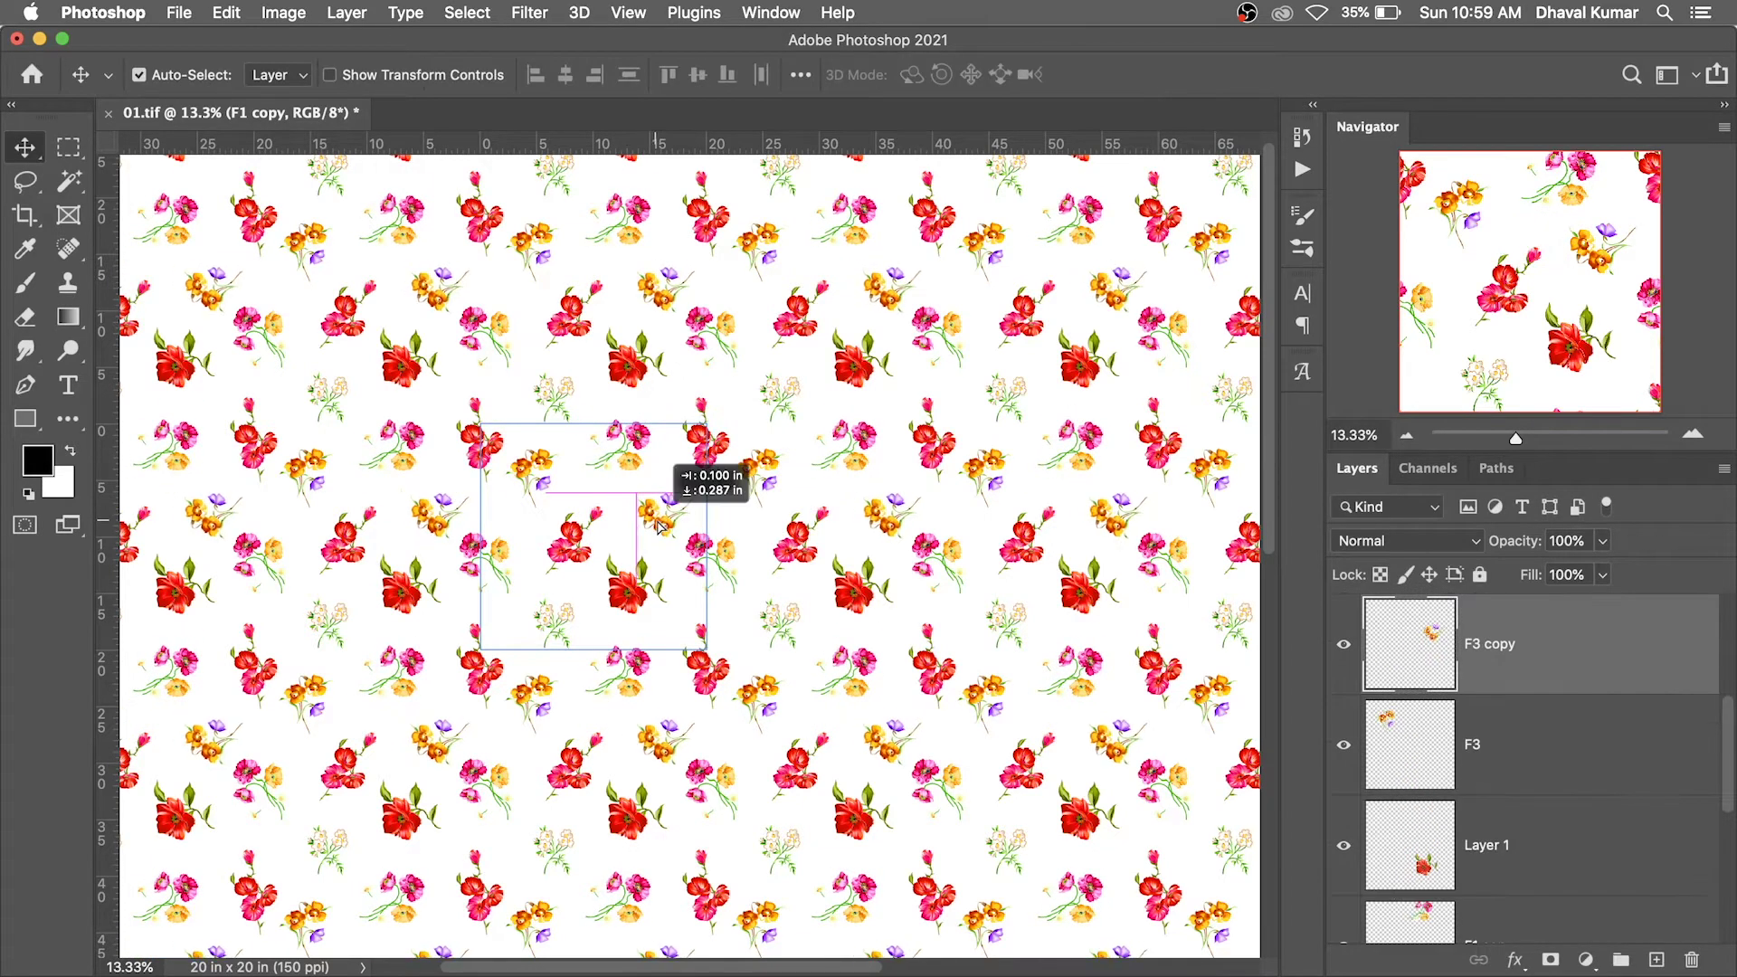
pyautogui.moveTo(542, 464); pyautogui.dragTo(557, 468)
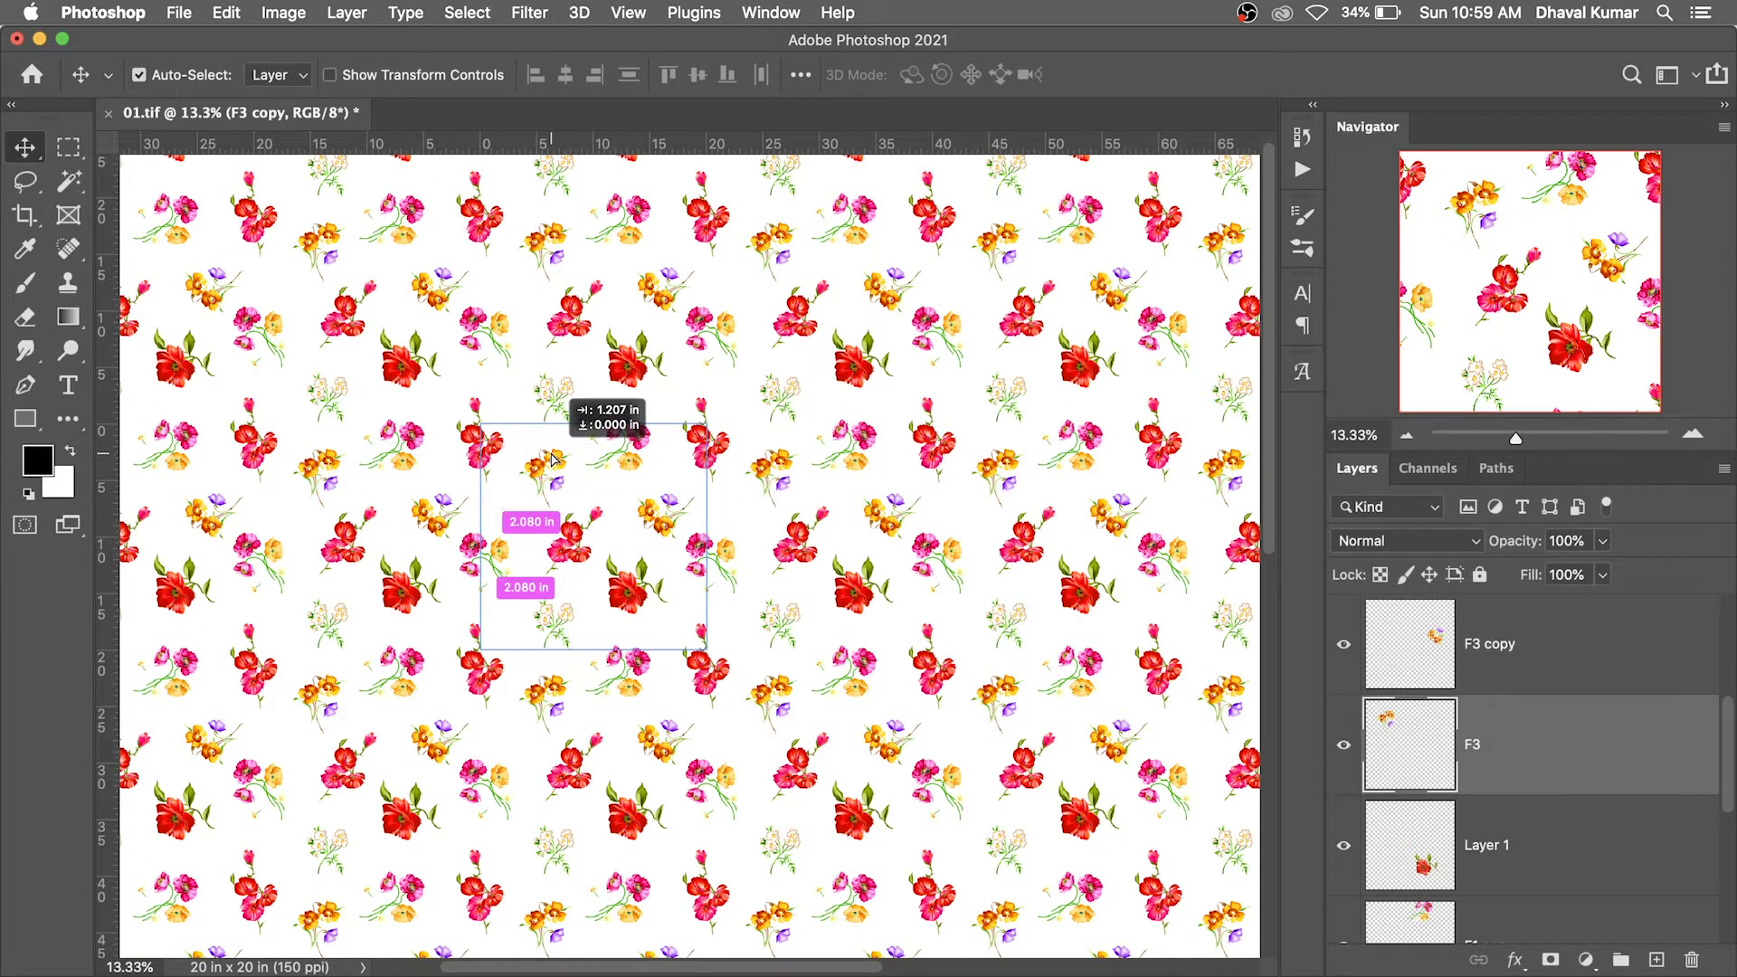
# Select the red flower in Layer 1 and review the pattern at different zooms
pyautogui.moveTo(659, 509); pyautogui.dragTo(663, 512)
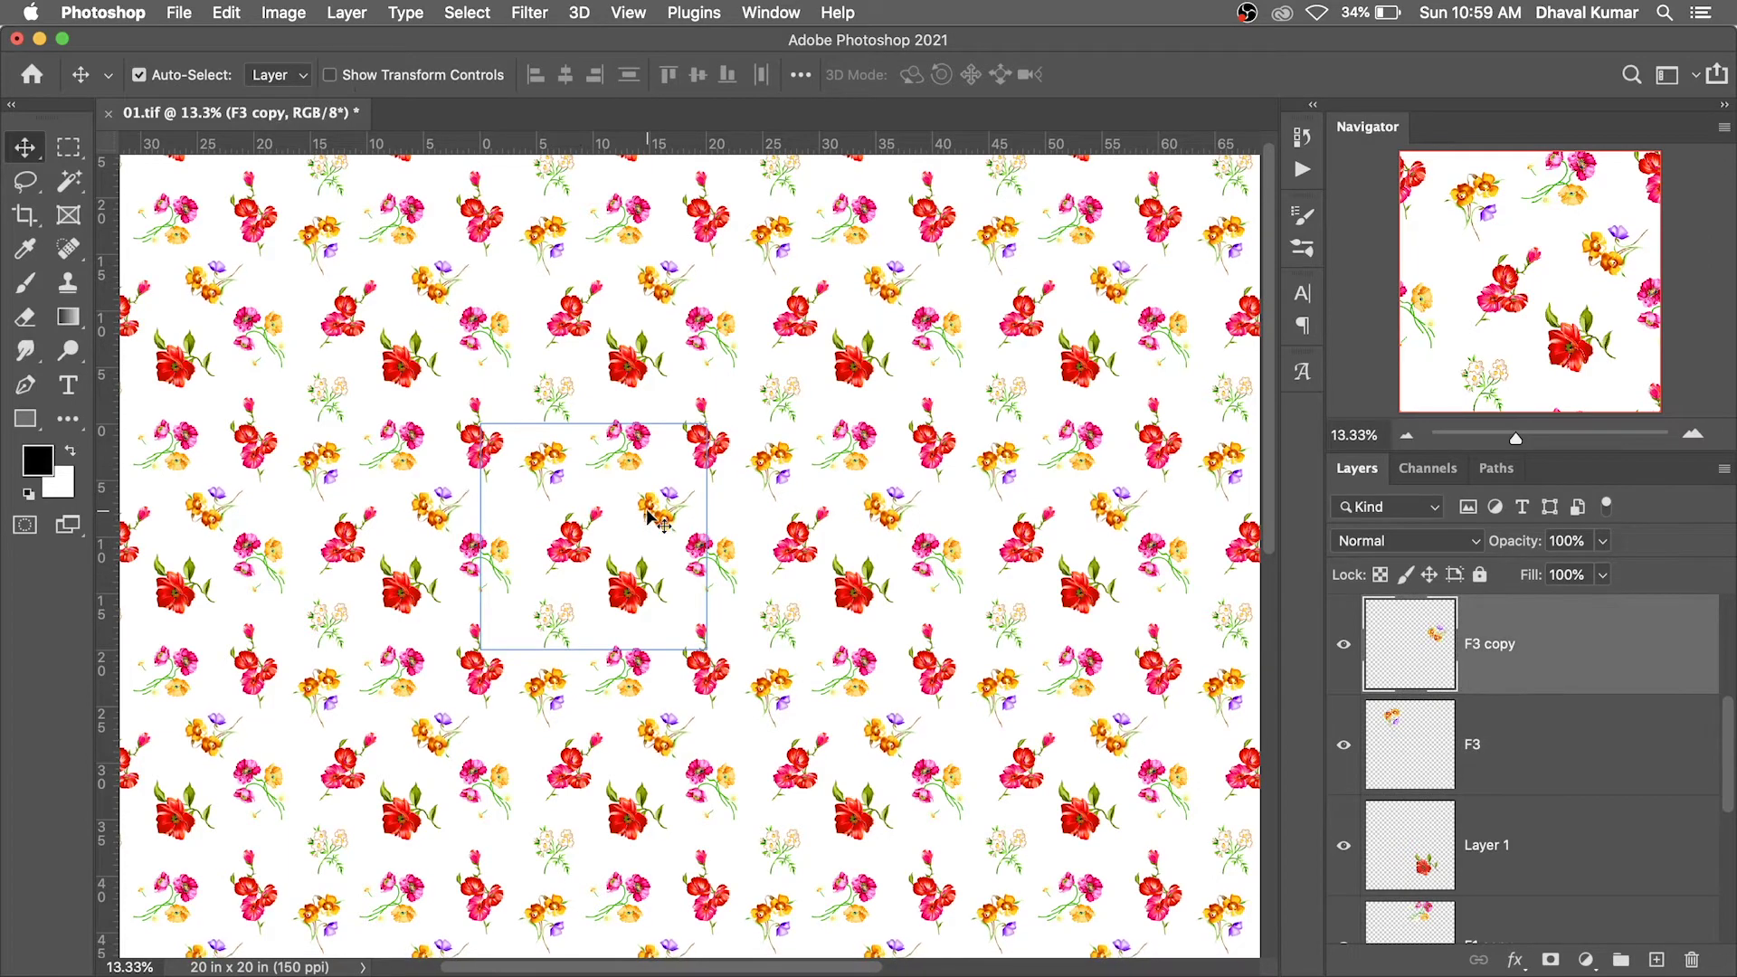
pyautogui.click(627, 579)
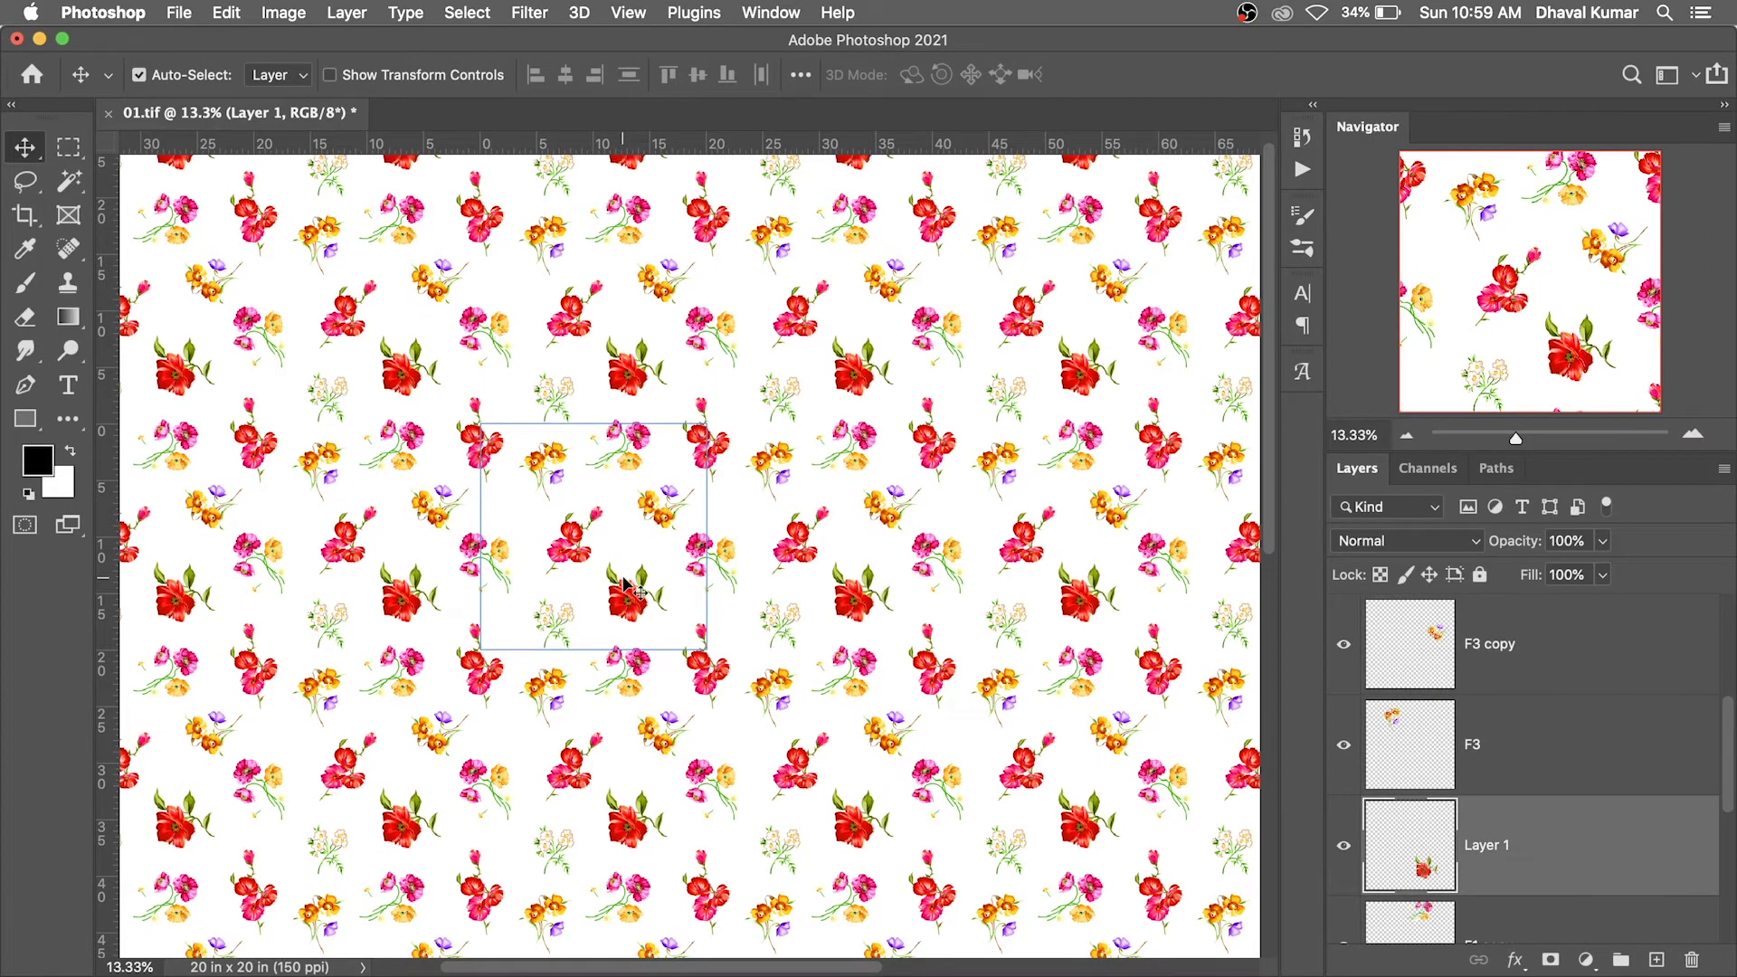
pyautogui.scroll(1, 697, 555)
pyautogui.scroll(1, 755, 567)
pyautogui.scroll(-1, 755, 566)
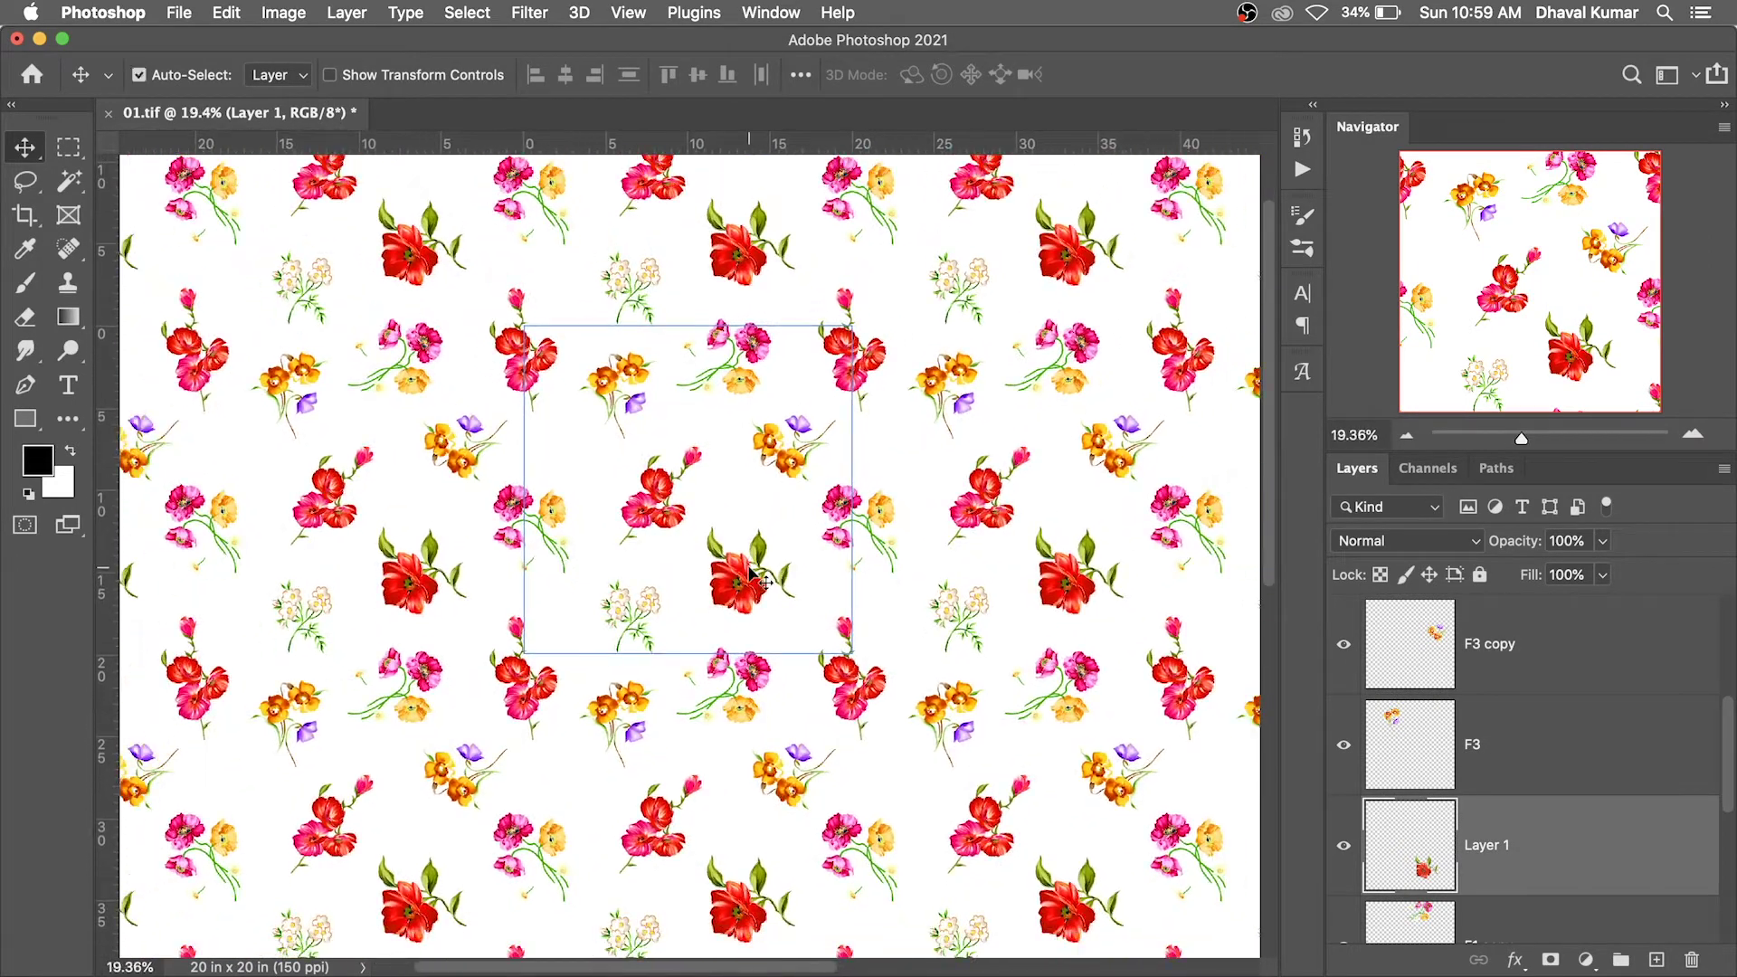
pyautogui.moveTo(734, 474); pyautogui.dragTo(718, 556)
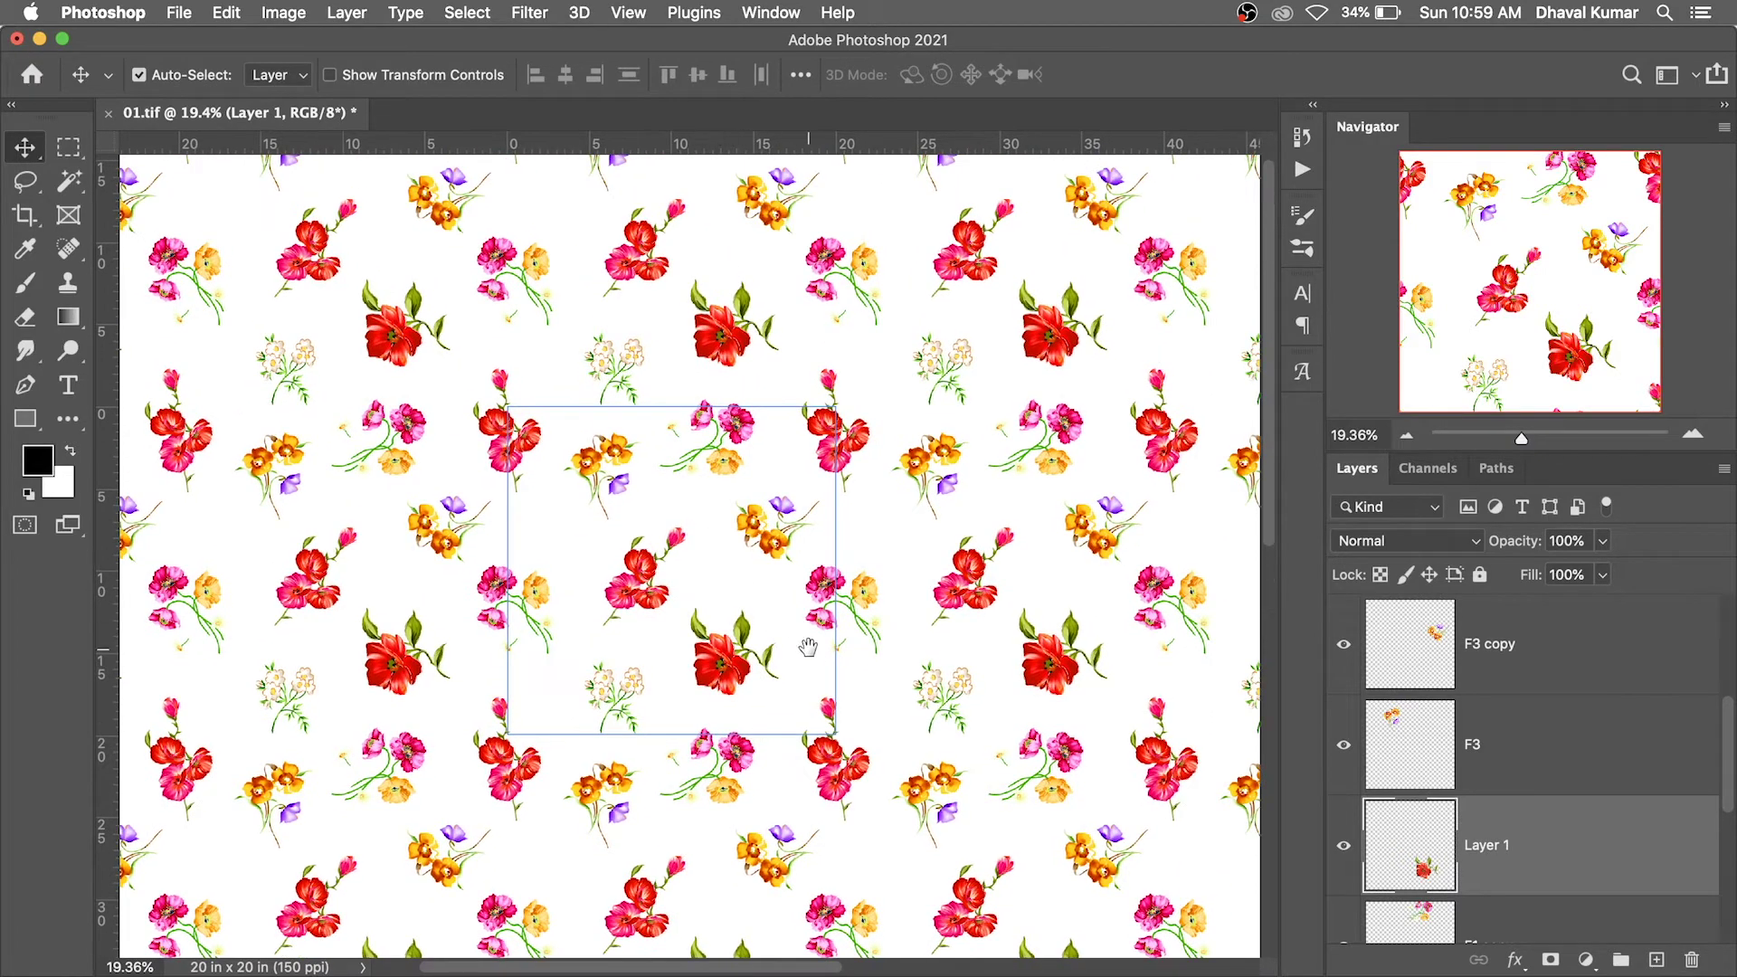
pyautogui.scroll(-3, 780, 638)
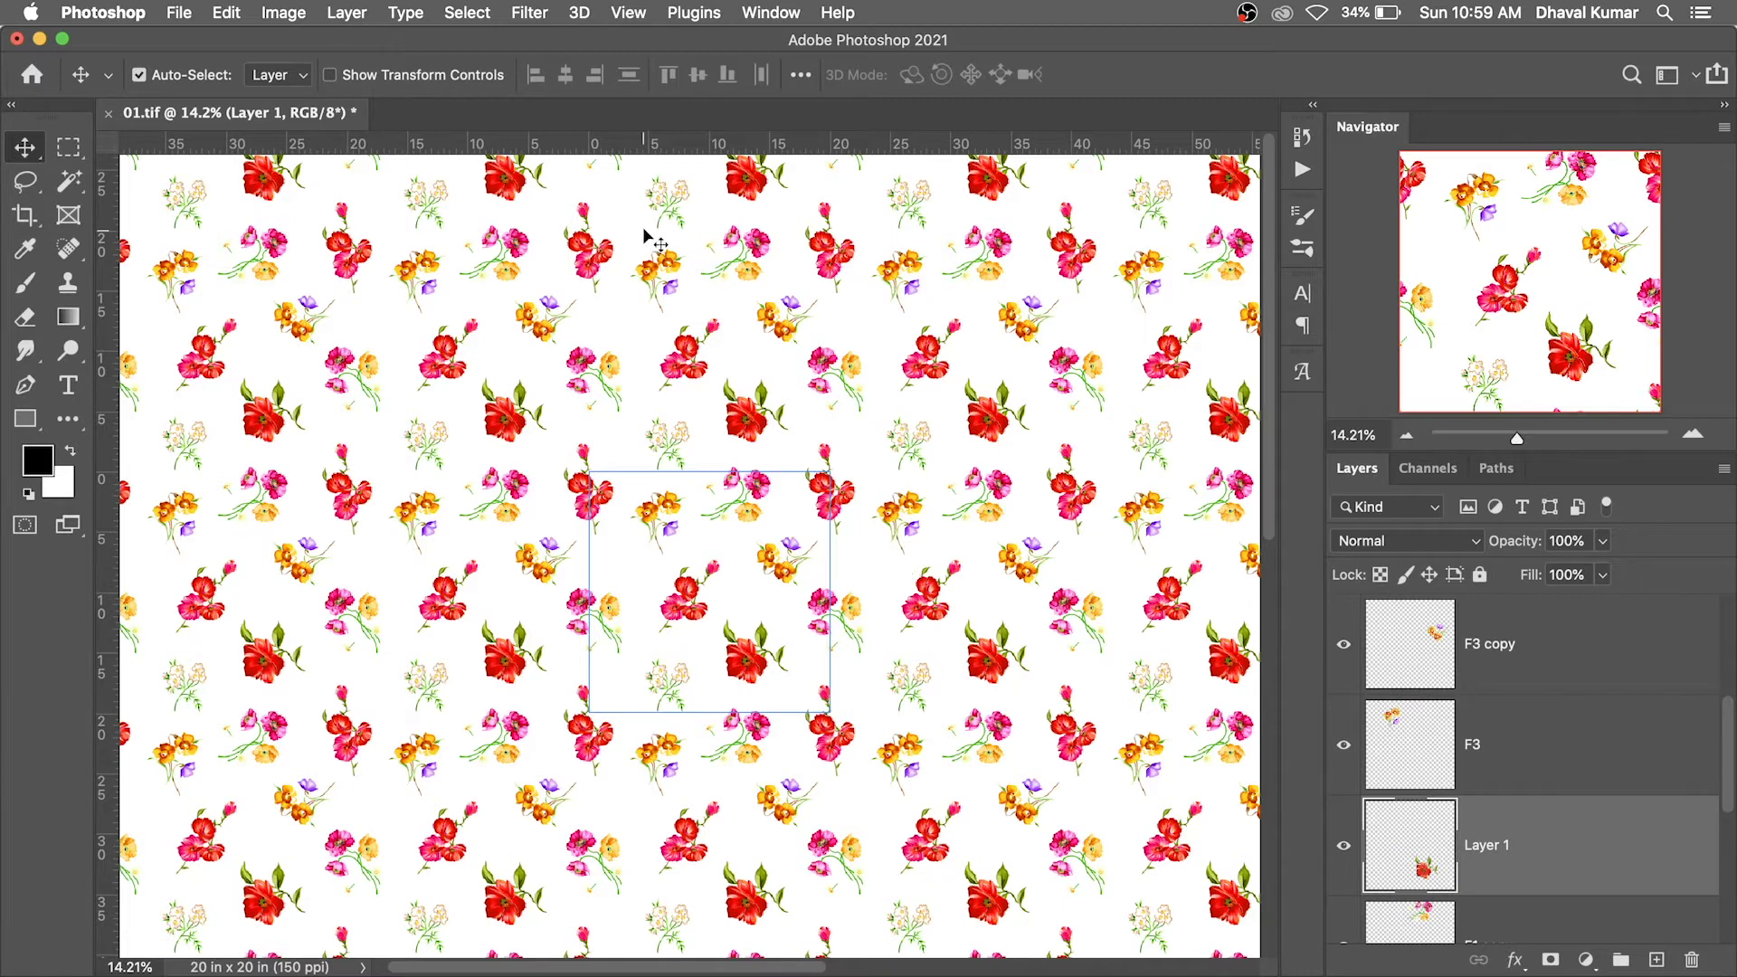
pyautogui.scroll(-2, 697, 312)
# Select the flower layers from F5 copy through F1 and group them into Group 1
pyautogui.click(1559, 648)
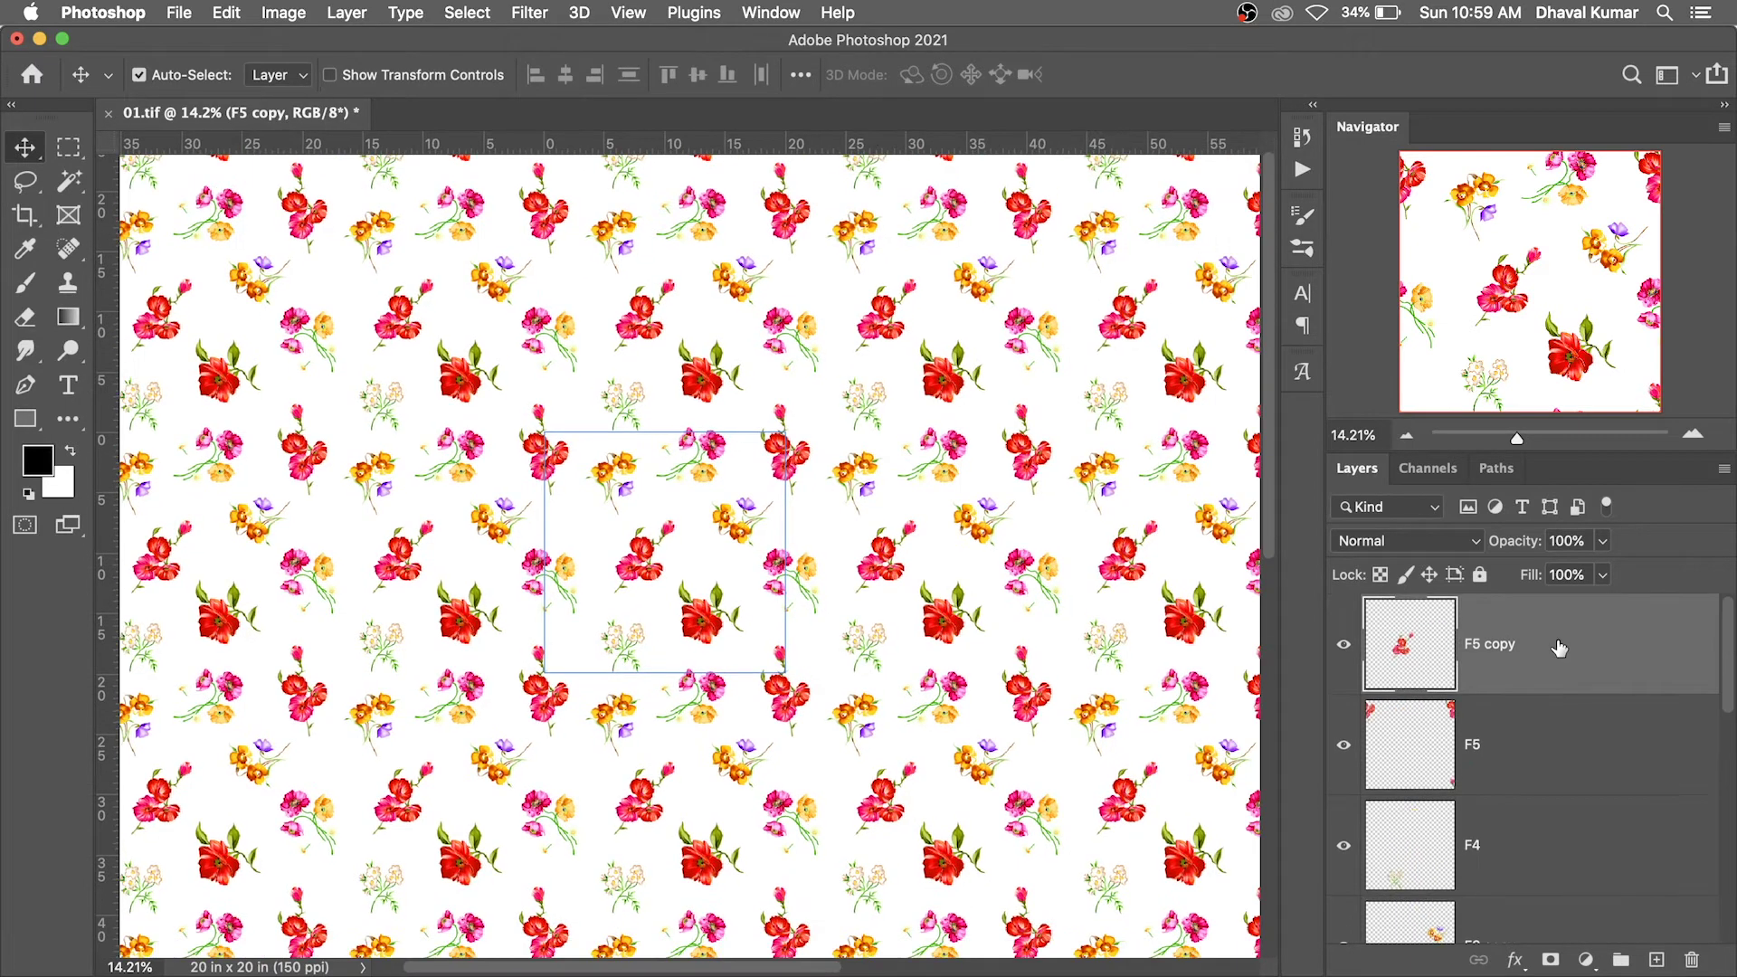
pyautogui.scroll(-3, 1559, 648)
pyautogui.scroll(-3, 1552, 704)
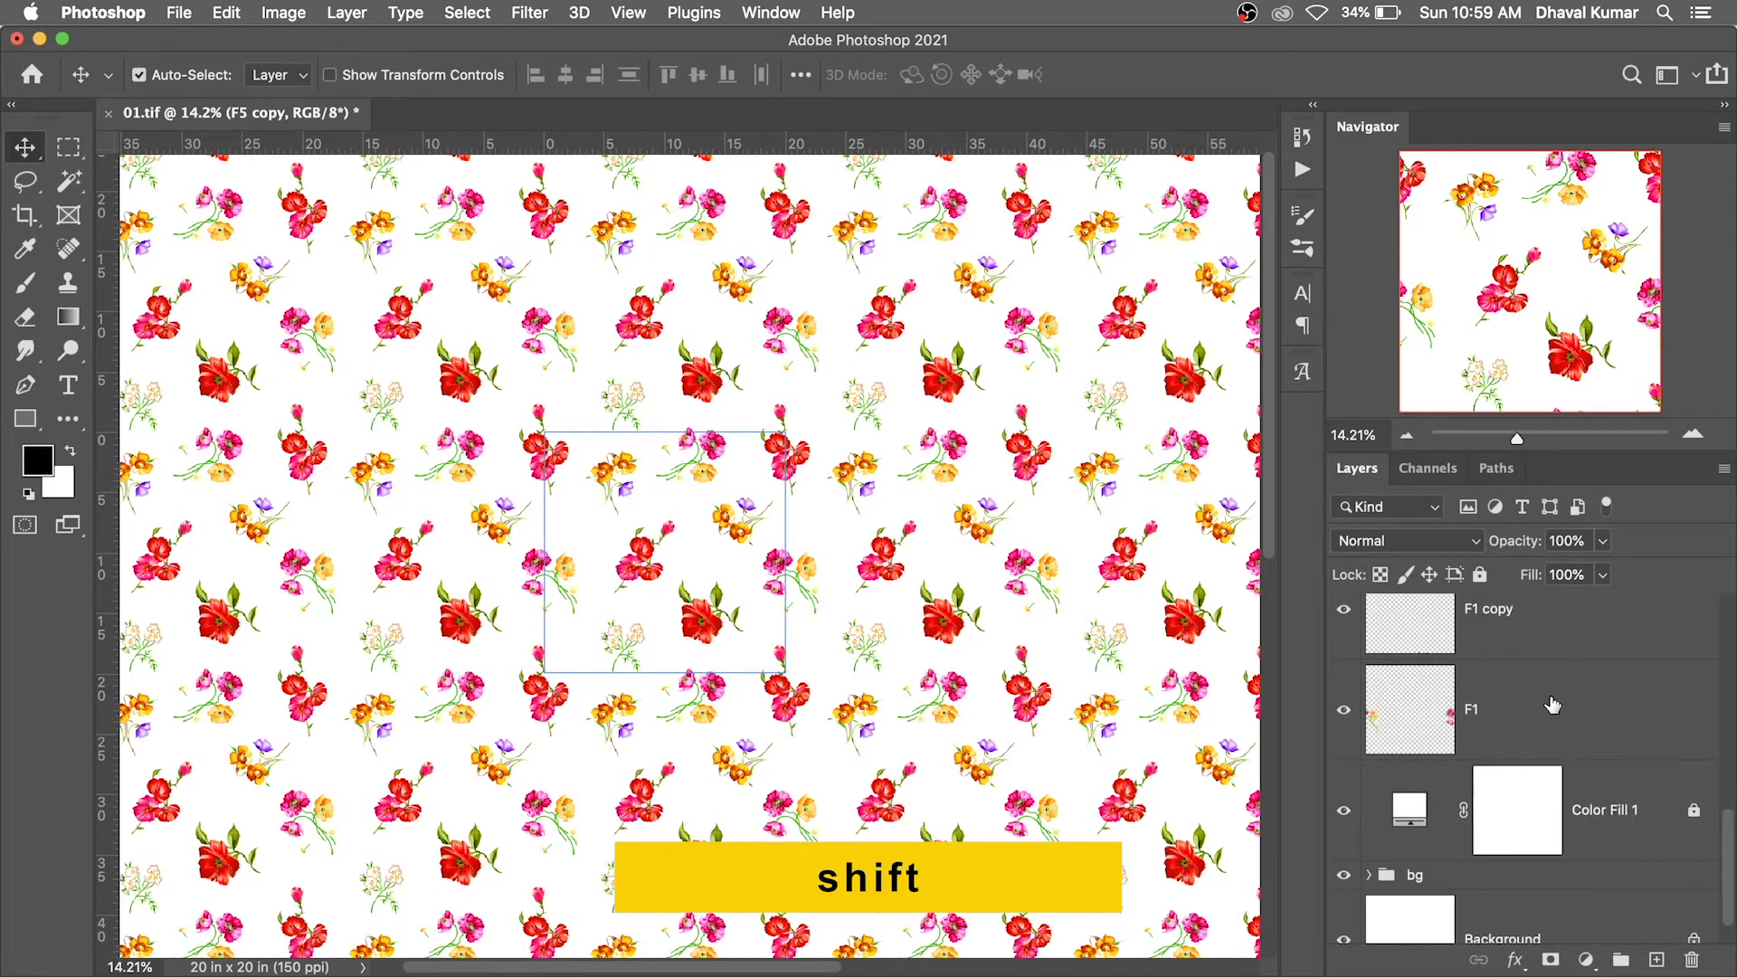
pyautogui.keyDown('shift'); pyautogui.click(1552, 705); pyautogui.keyUp('shift')
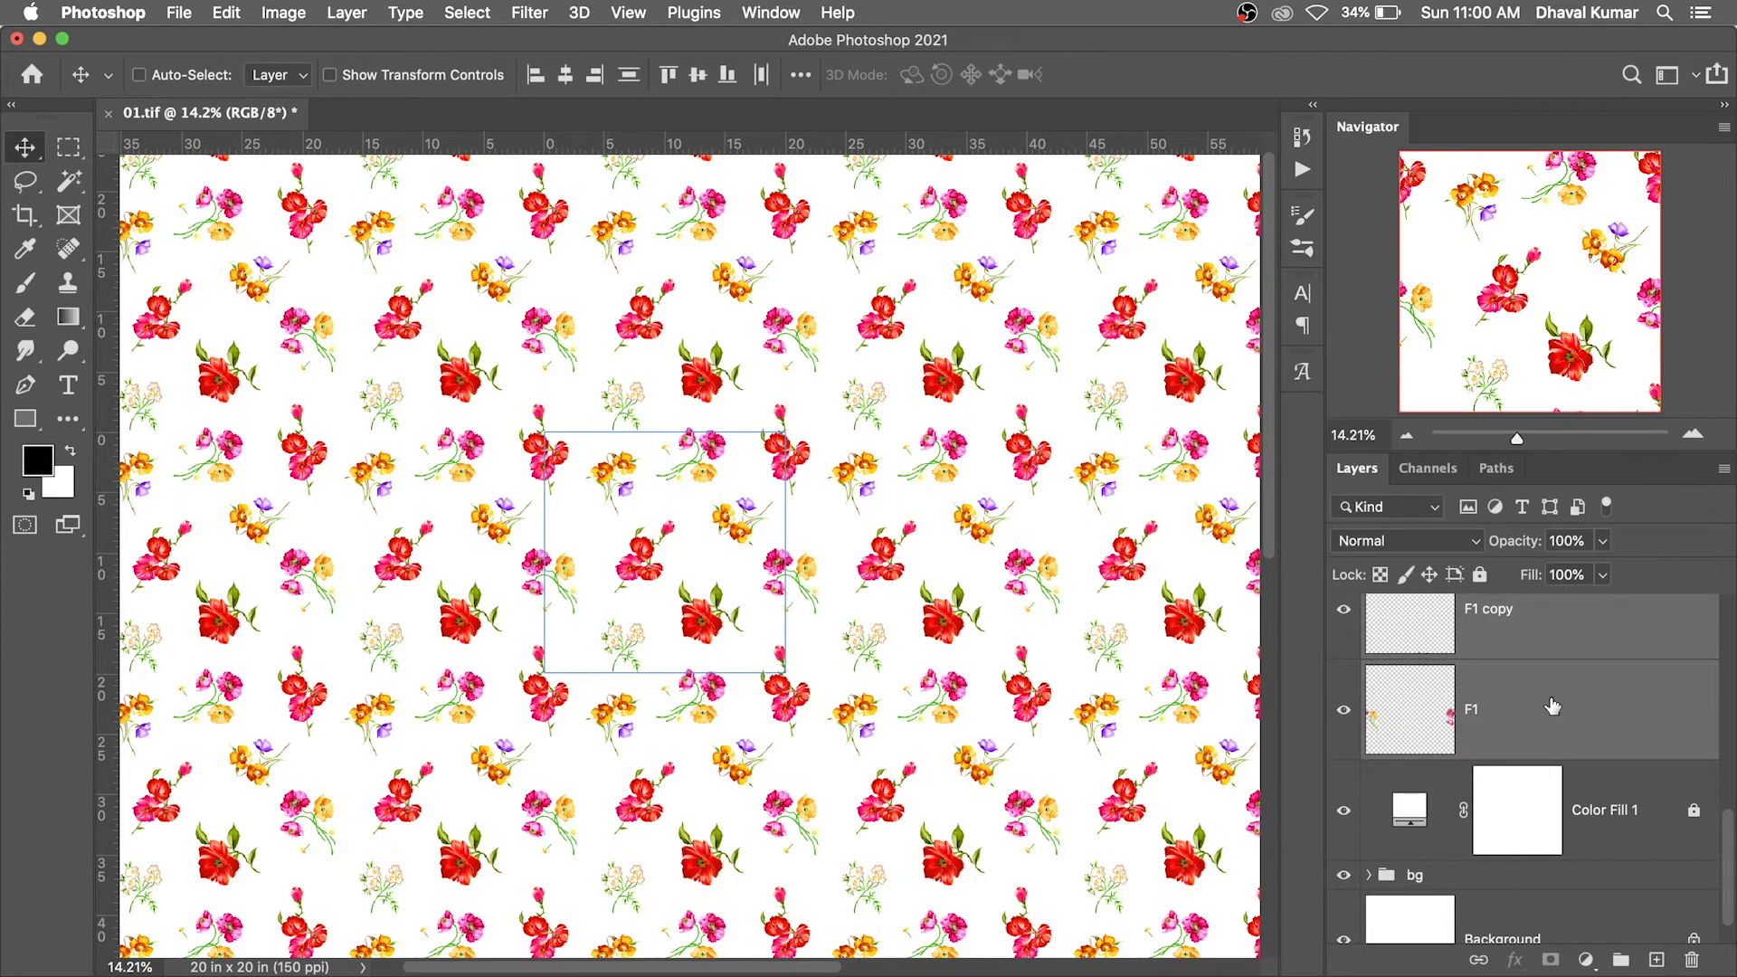
pyautogui.hotkey('ctrl', 'g')
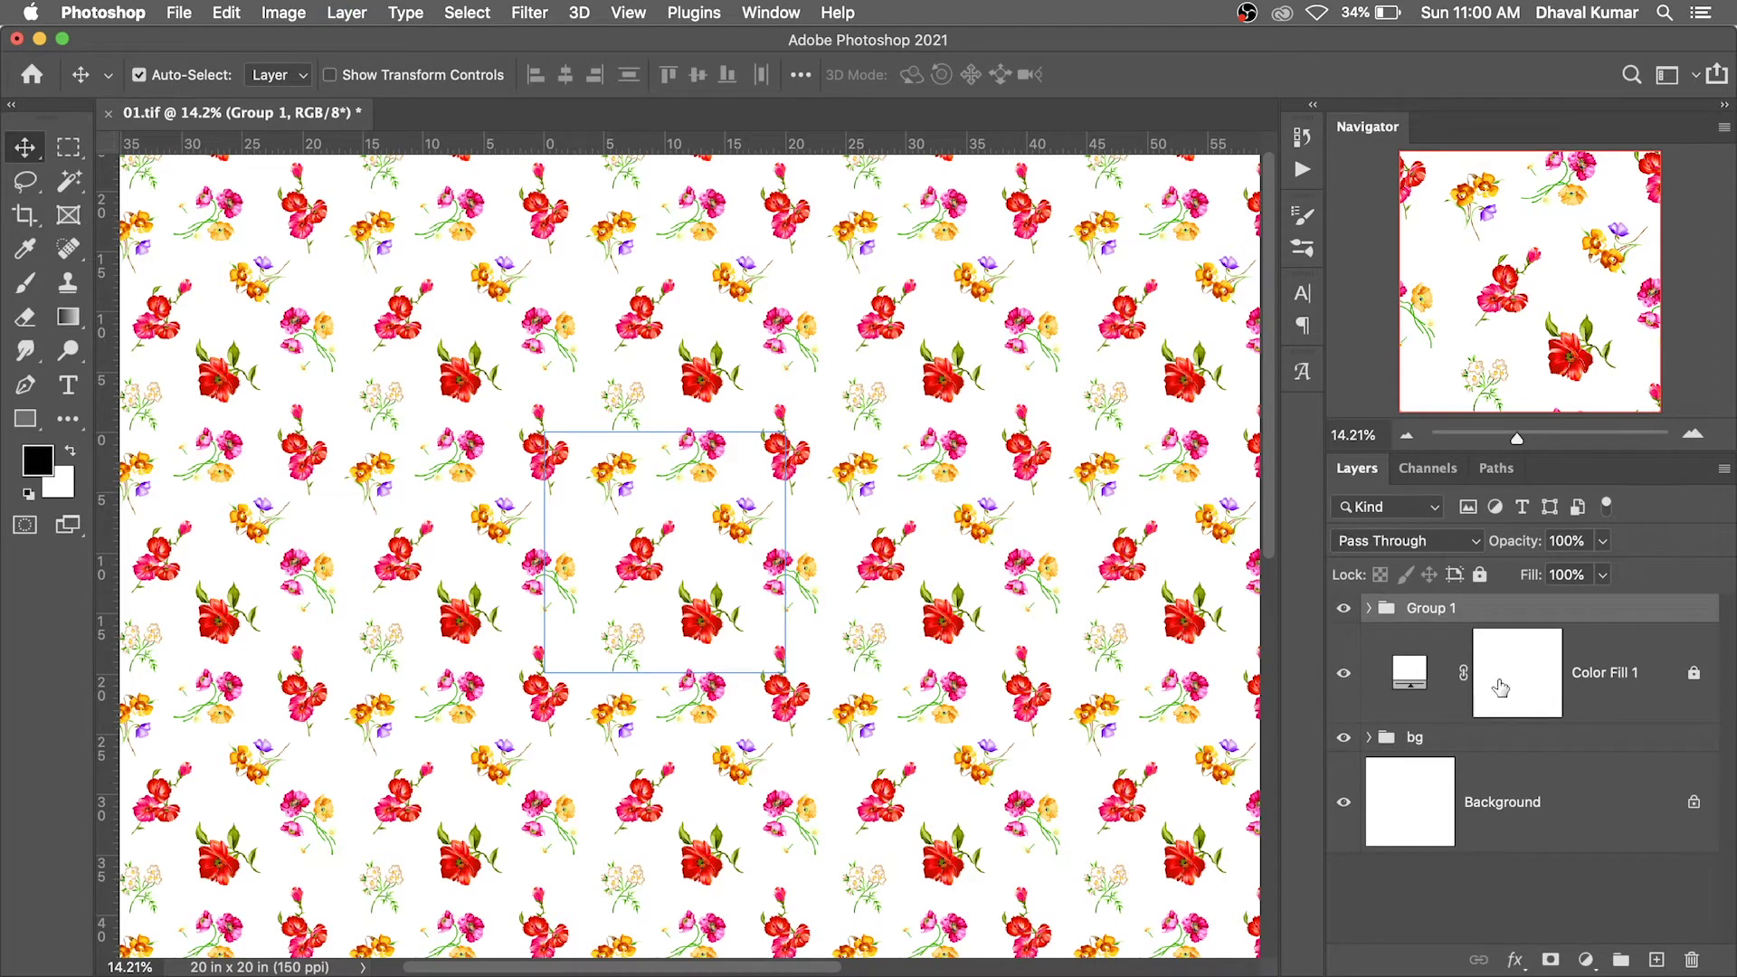
pyautogui.click(631, 20)
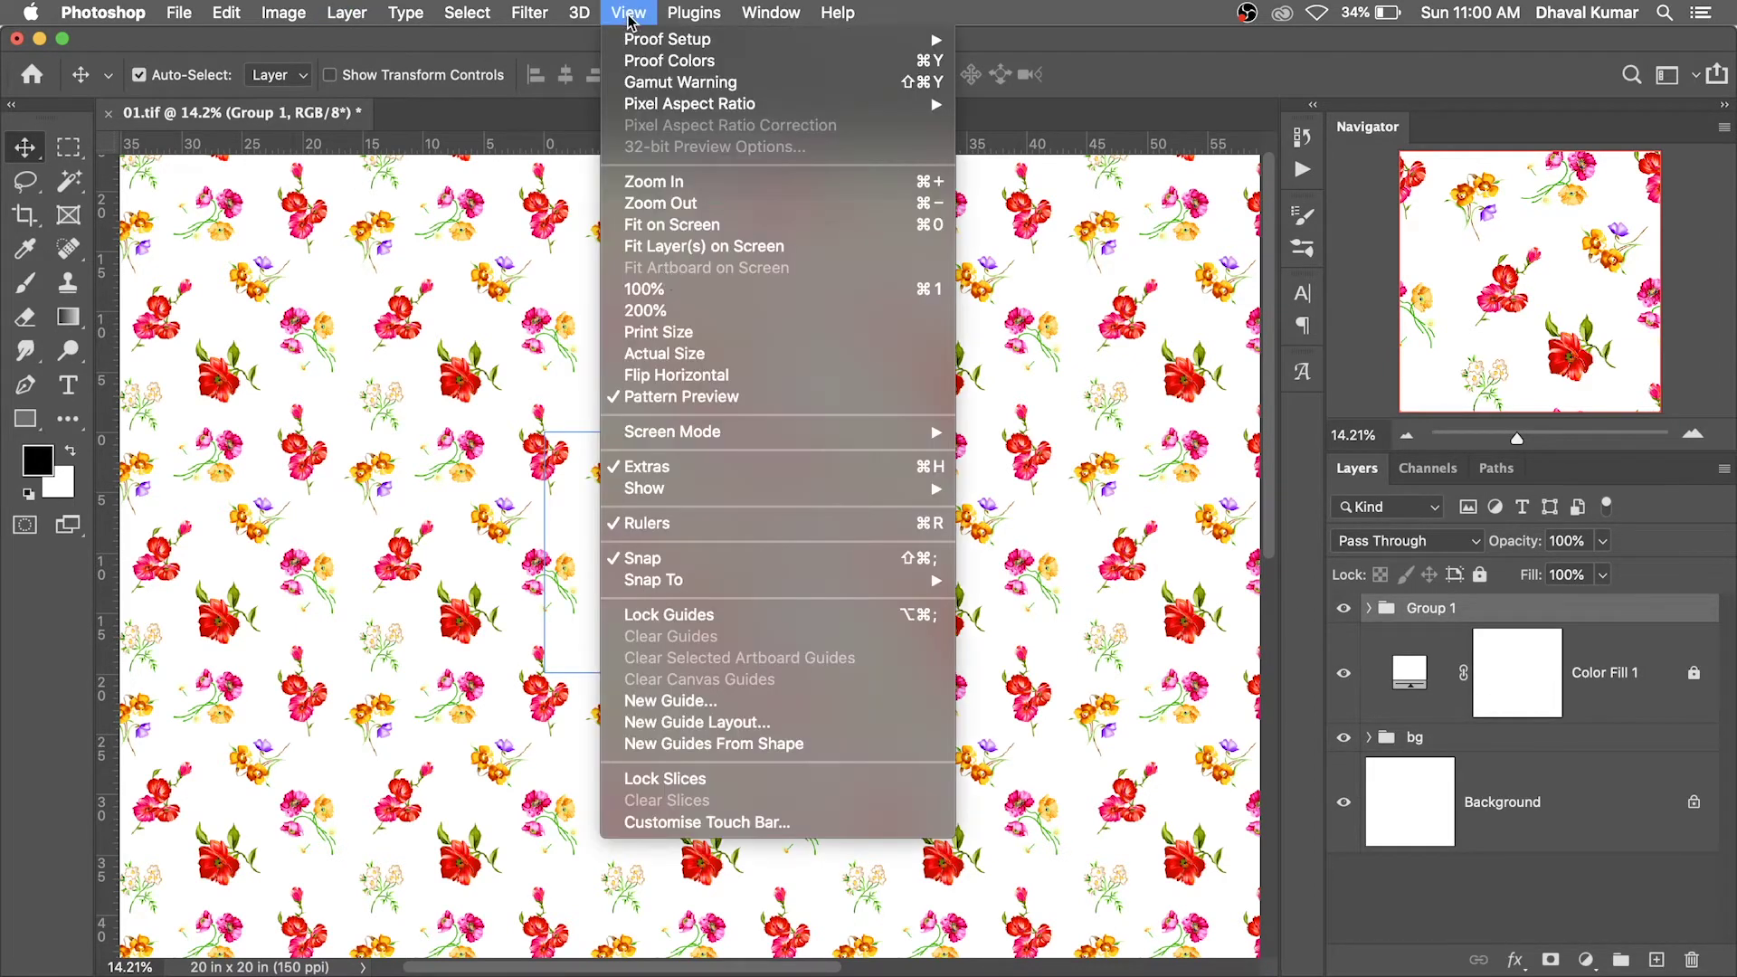
# Turn off Pattern Preview, zoom into the single tile, and nudge a red flower
pyautogui.click(672, 398)
pyautogui.moveTo(615, 614); pyautogui.dragTo(729, 582)
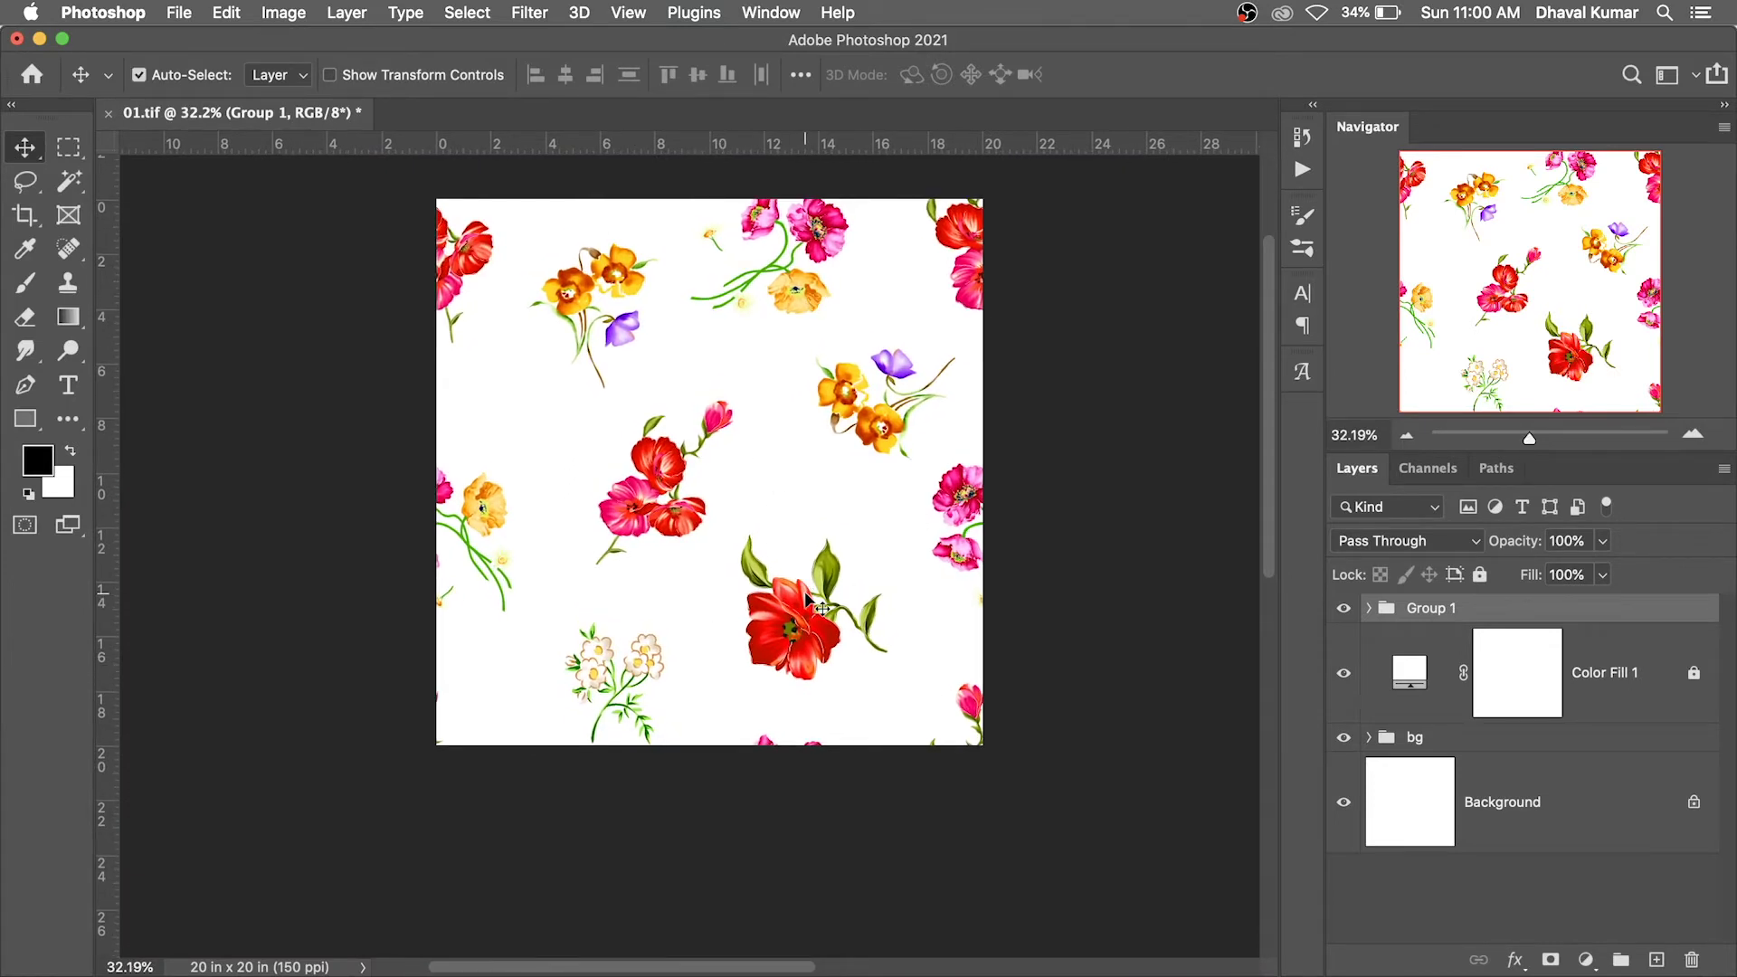
pyautogui.moveTo(808, 597); pyautogui.dragTo(767, 556)
pyautogui.hotkey('ctrl', 't')
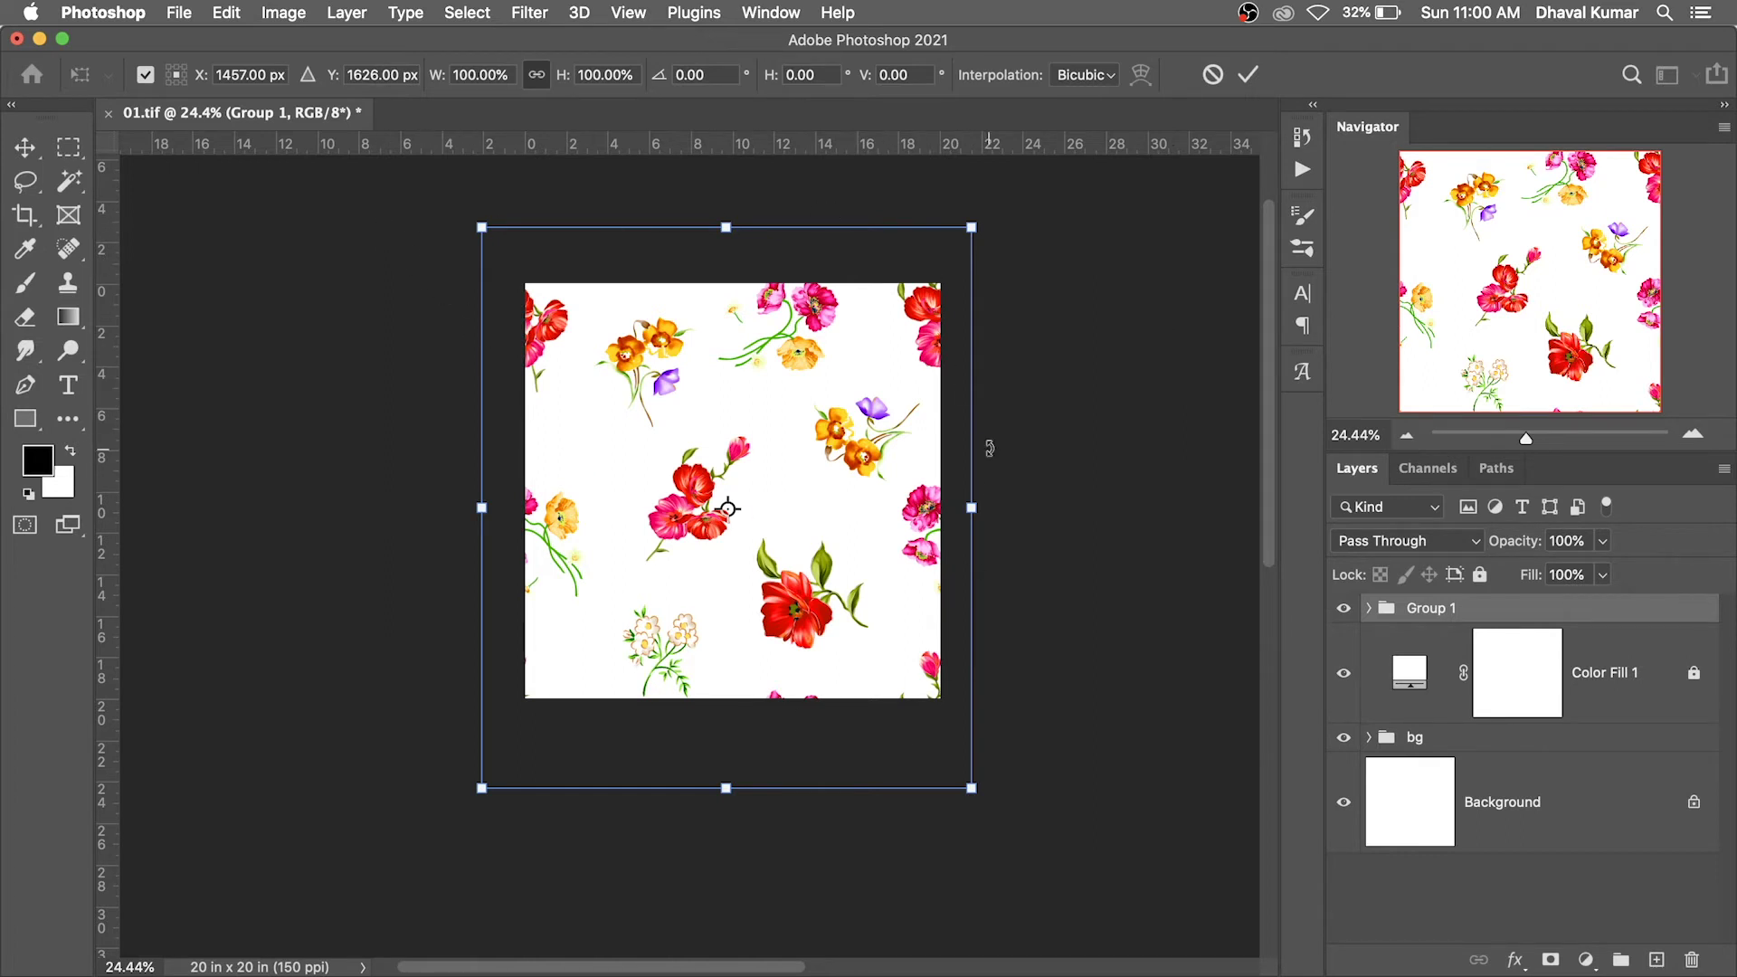
pyautogui.press('Escape')
# Copy the top-left red flowers inward, then crop overflowing artwork to the canvas edges
pyautogui.moveTo(555, 325); pyautogui.dragTo(625, 378)
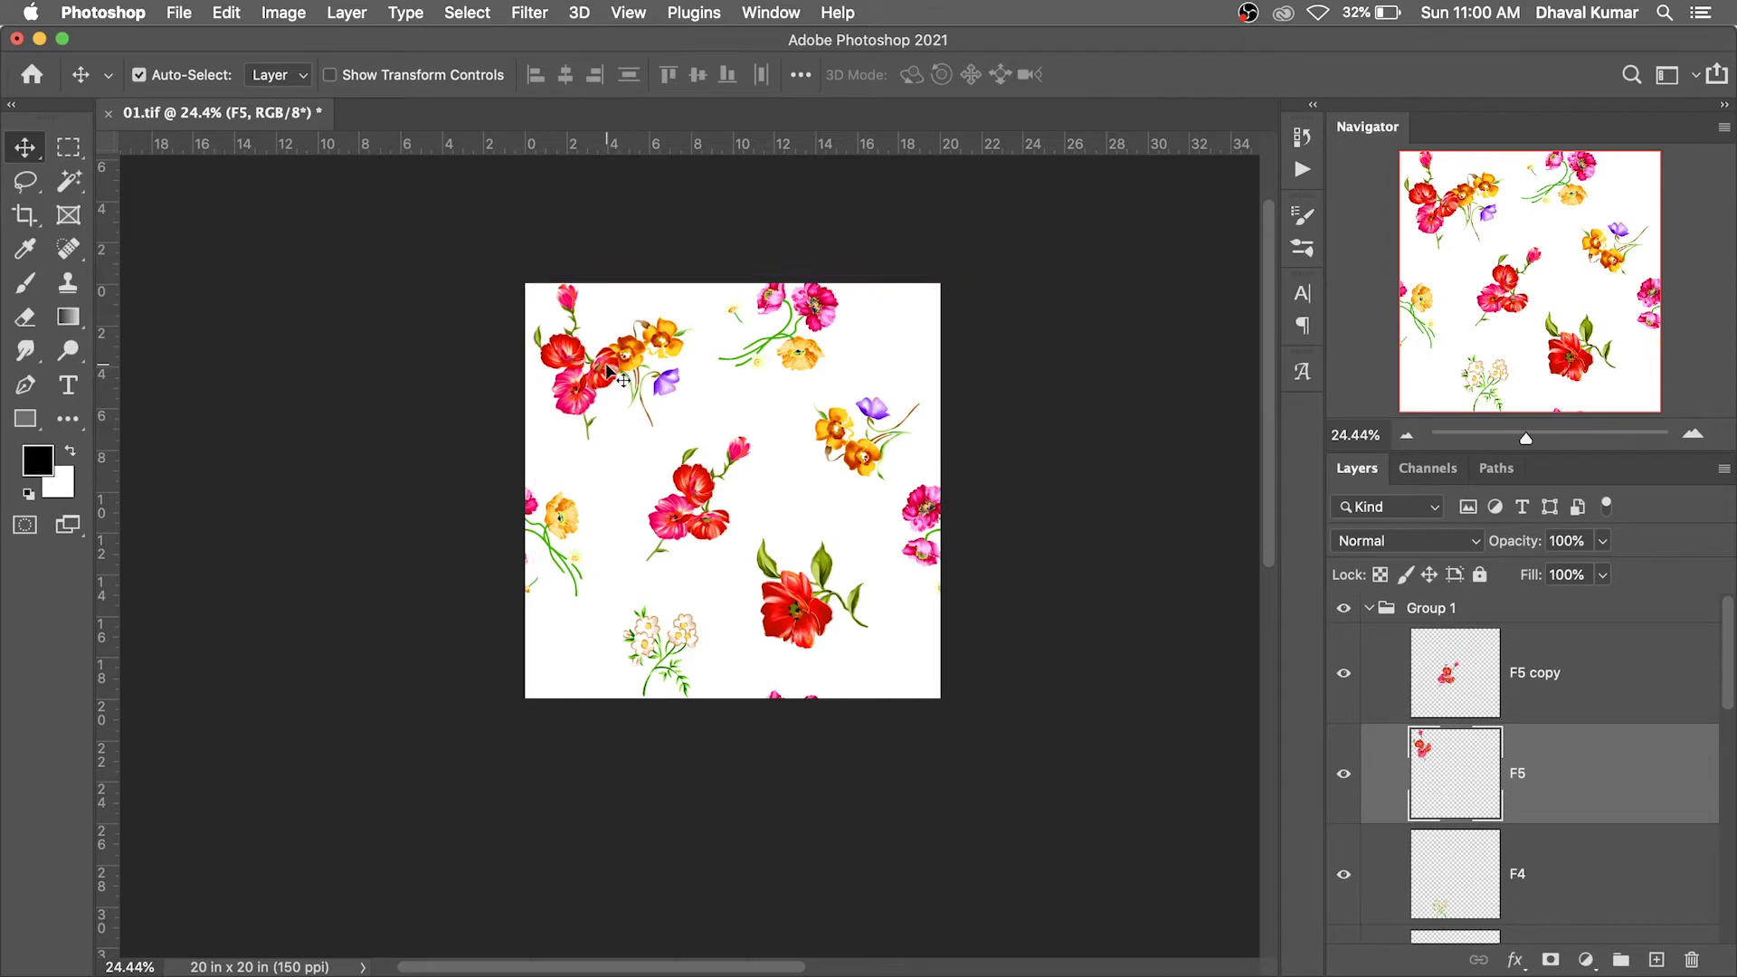
pyautogui.hotkey('ctrl', 'a')
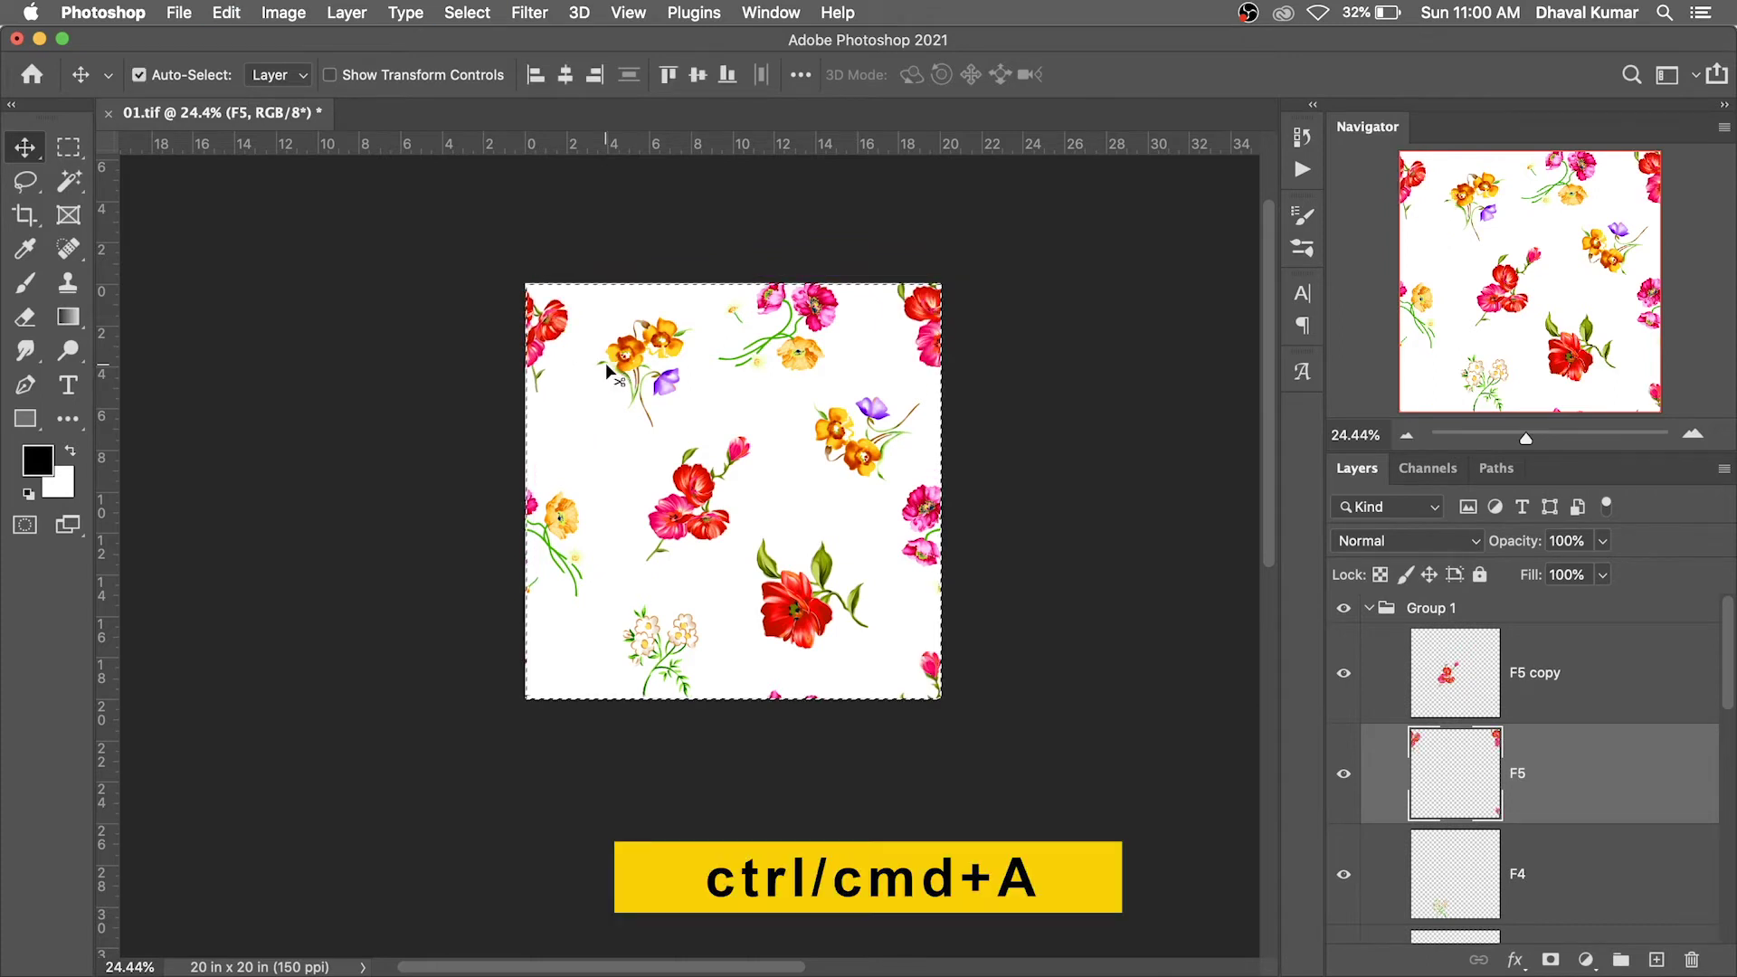
pyautogui.press('c')
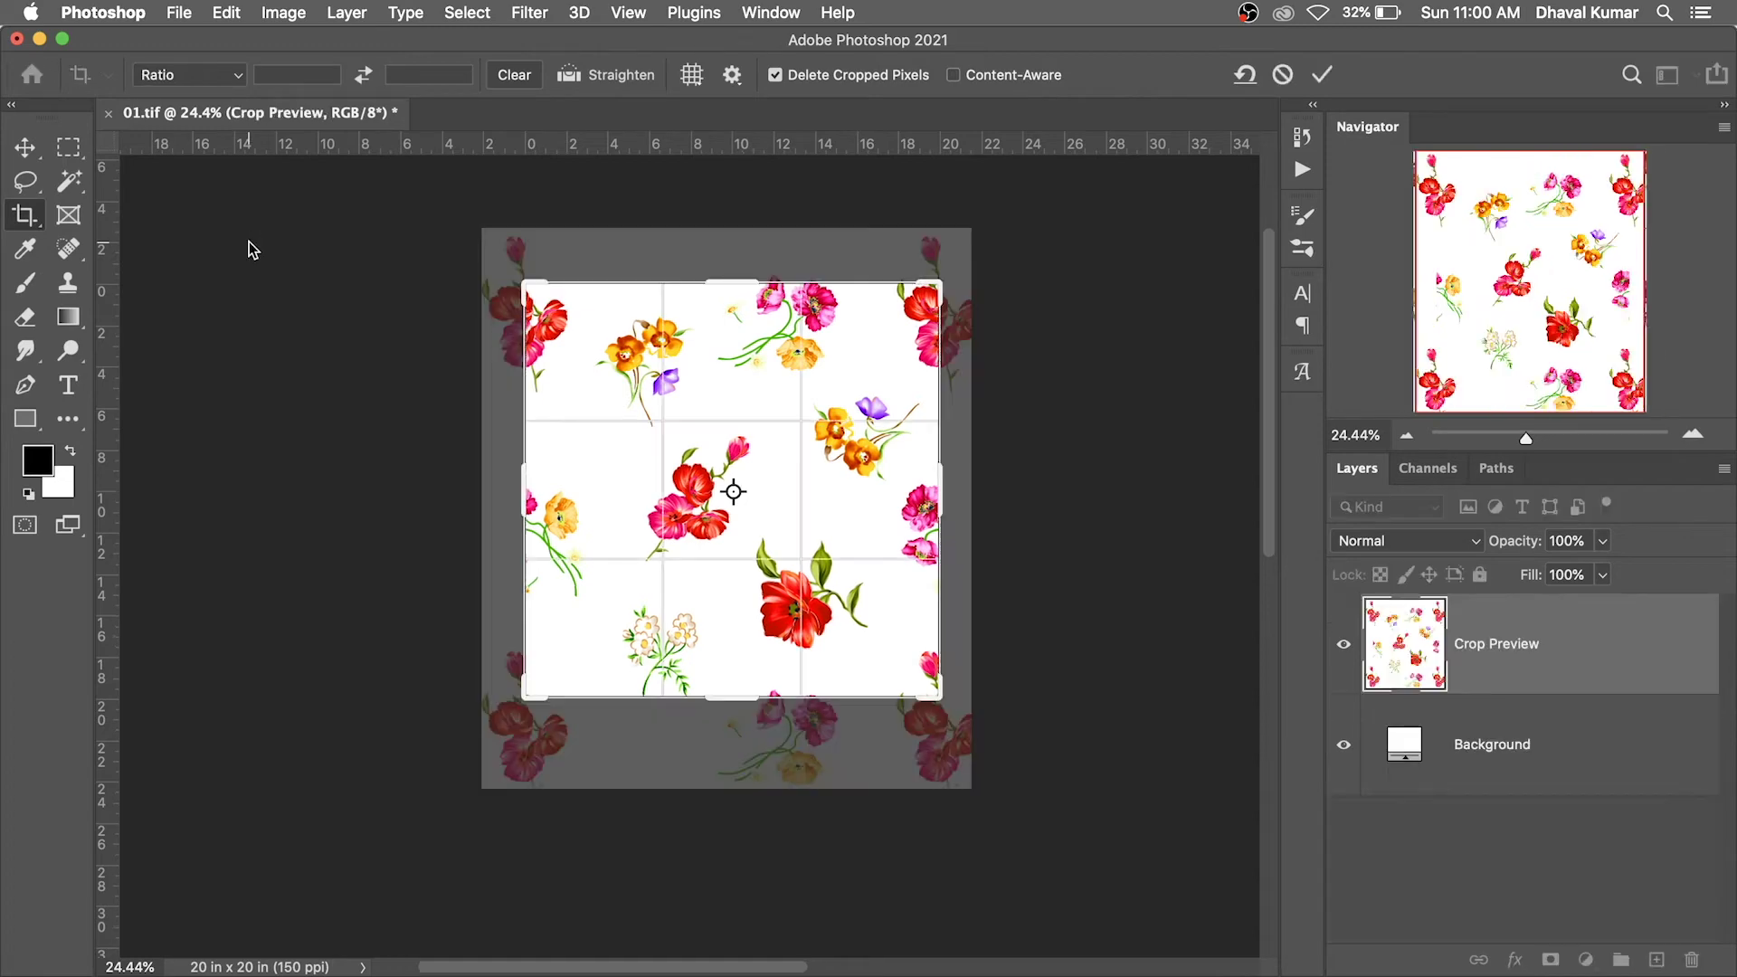
pyautogui.press('Return')
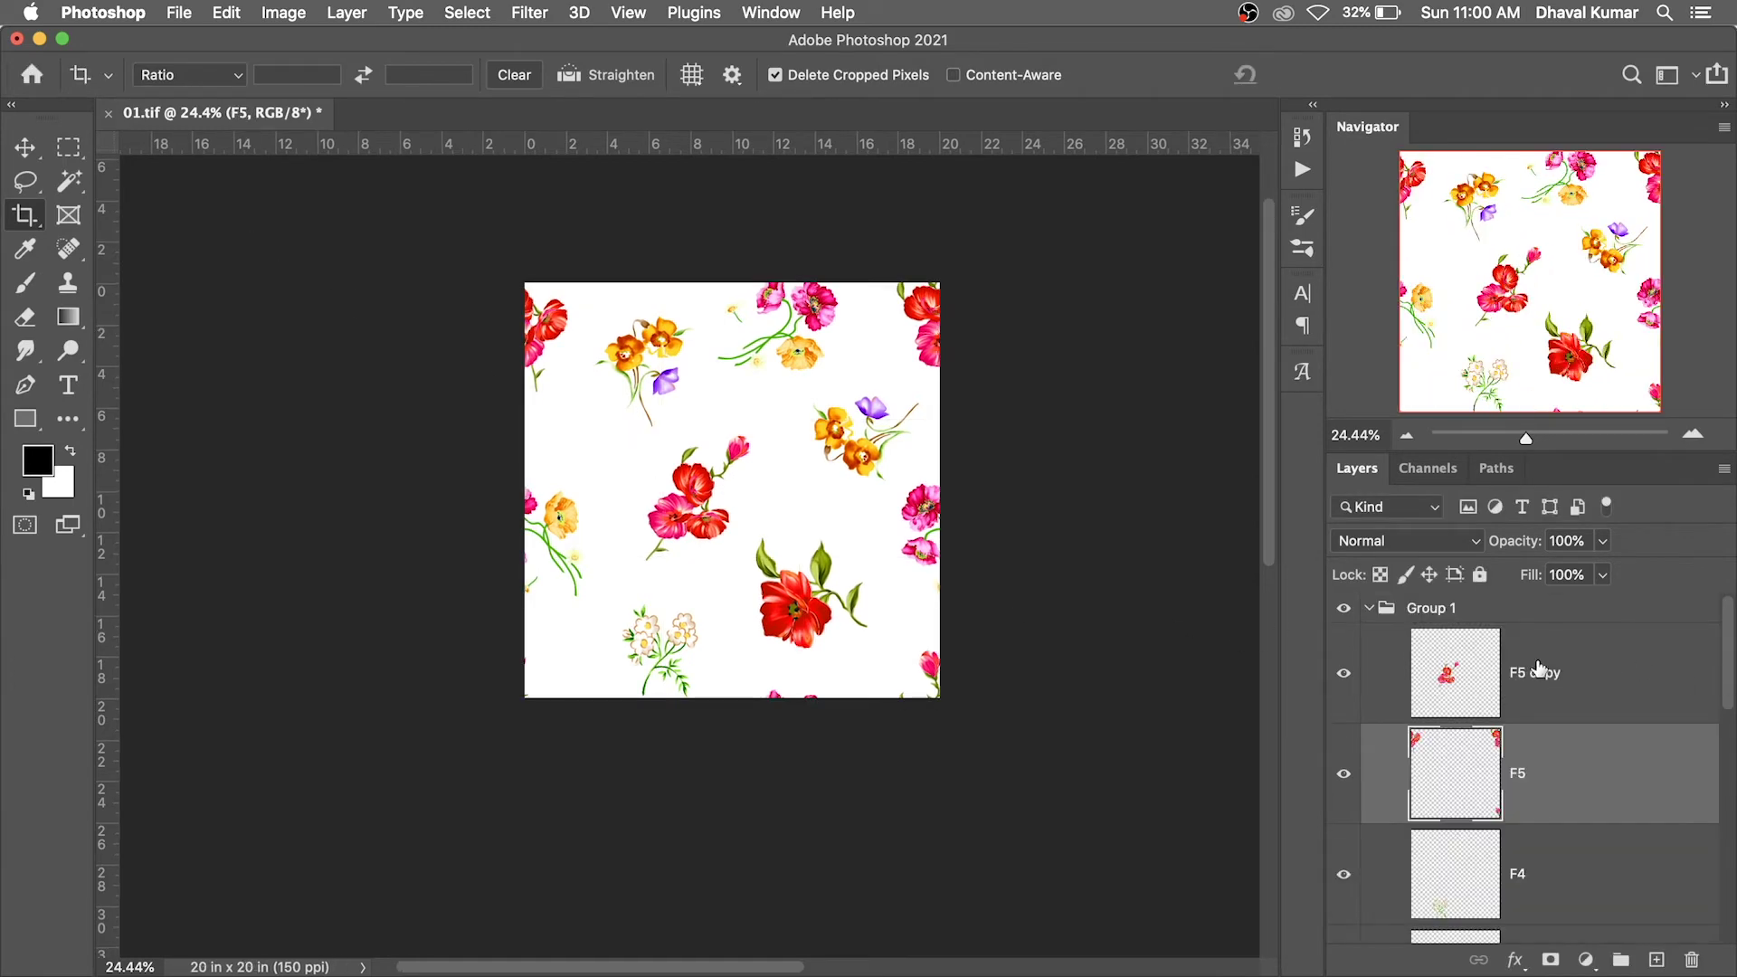
pyautogui.click(1370, 609)
# Commit the Group 1 transform, return to the Move tool, and re-enable Pattern Preview zoomed out
pyautogui.press('super+t')
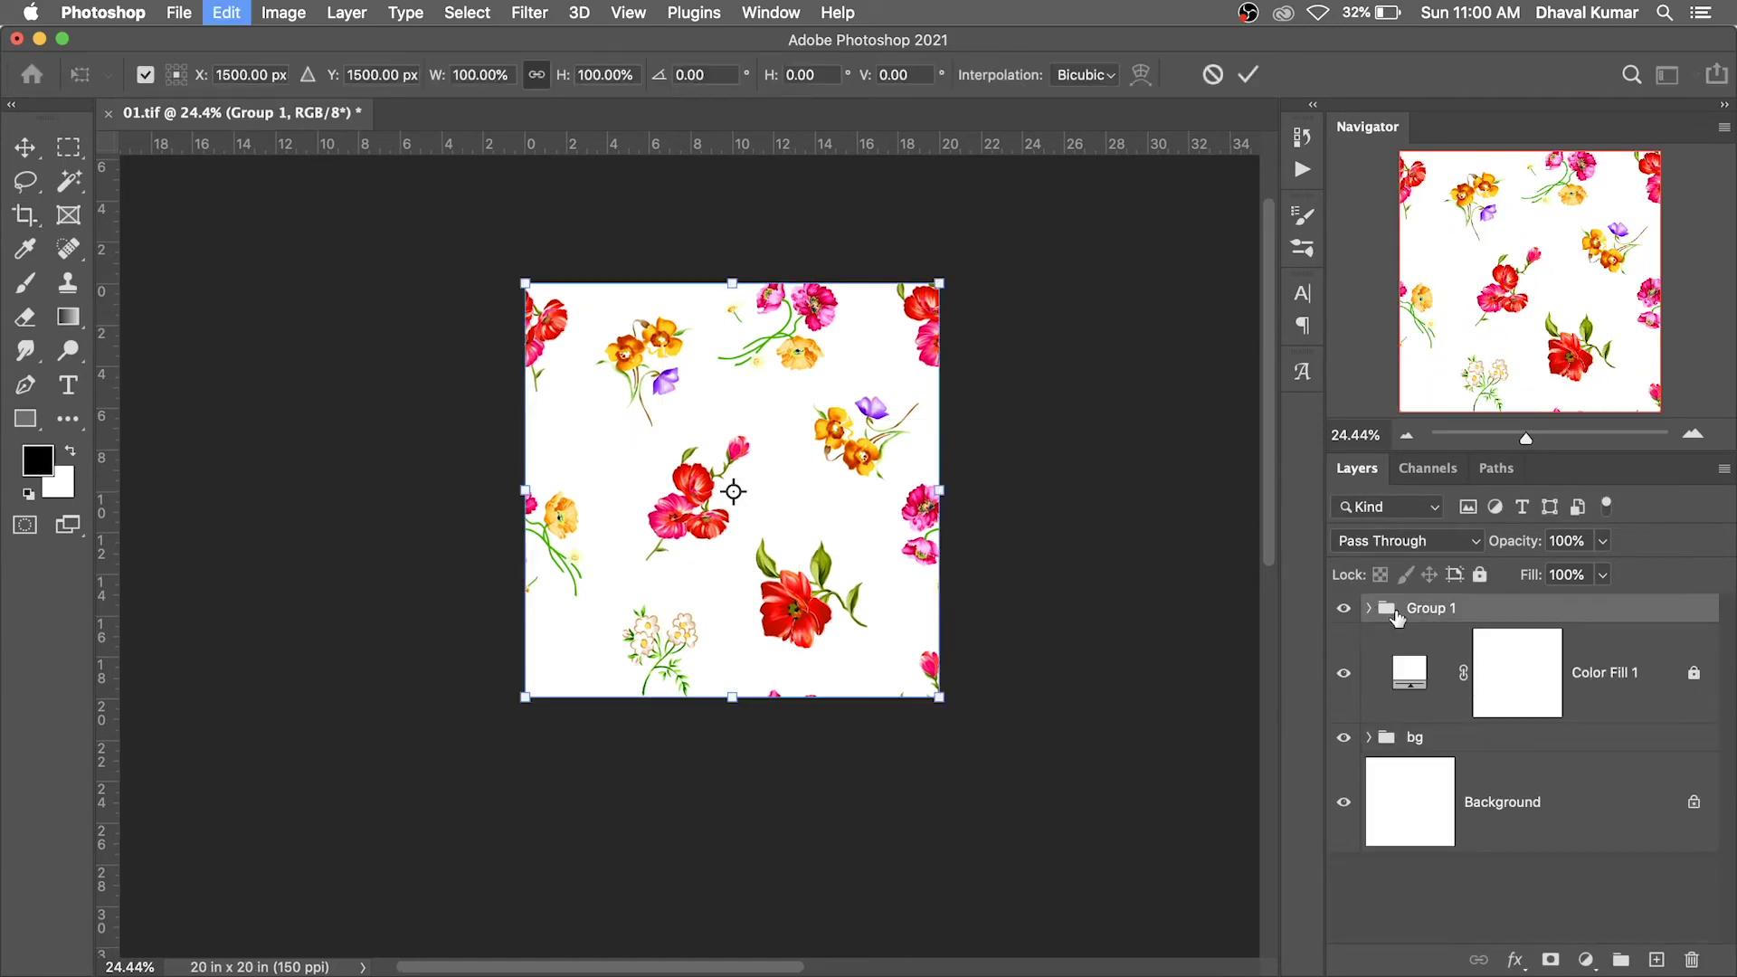
pyautogui.moveTo(876, 474); pyautogui.dragTo(901, 510)
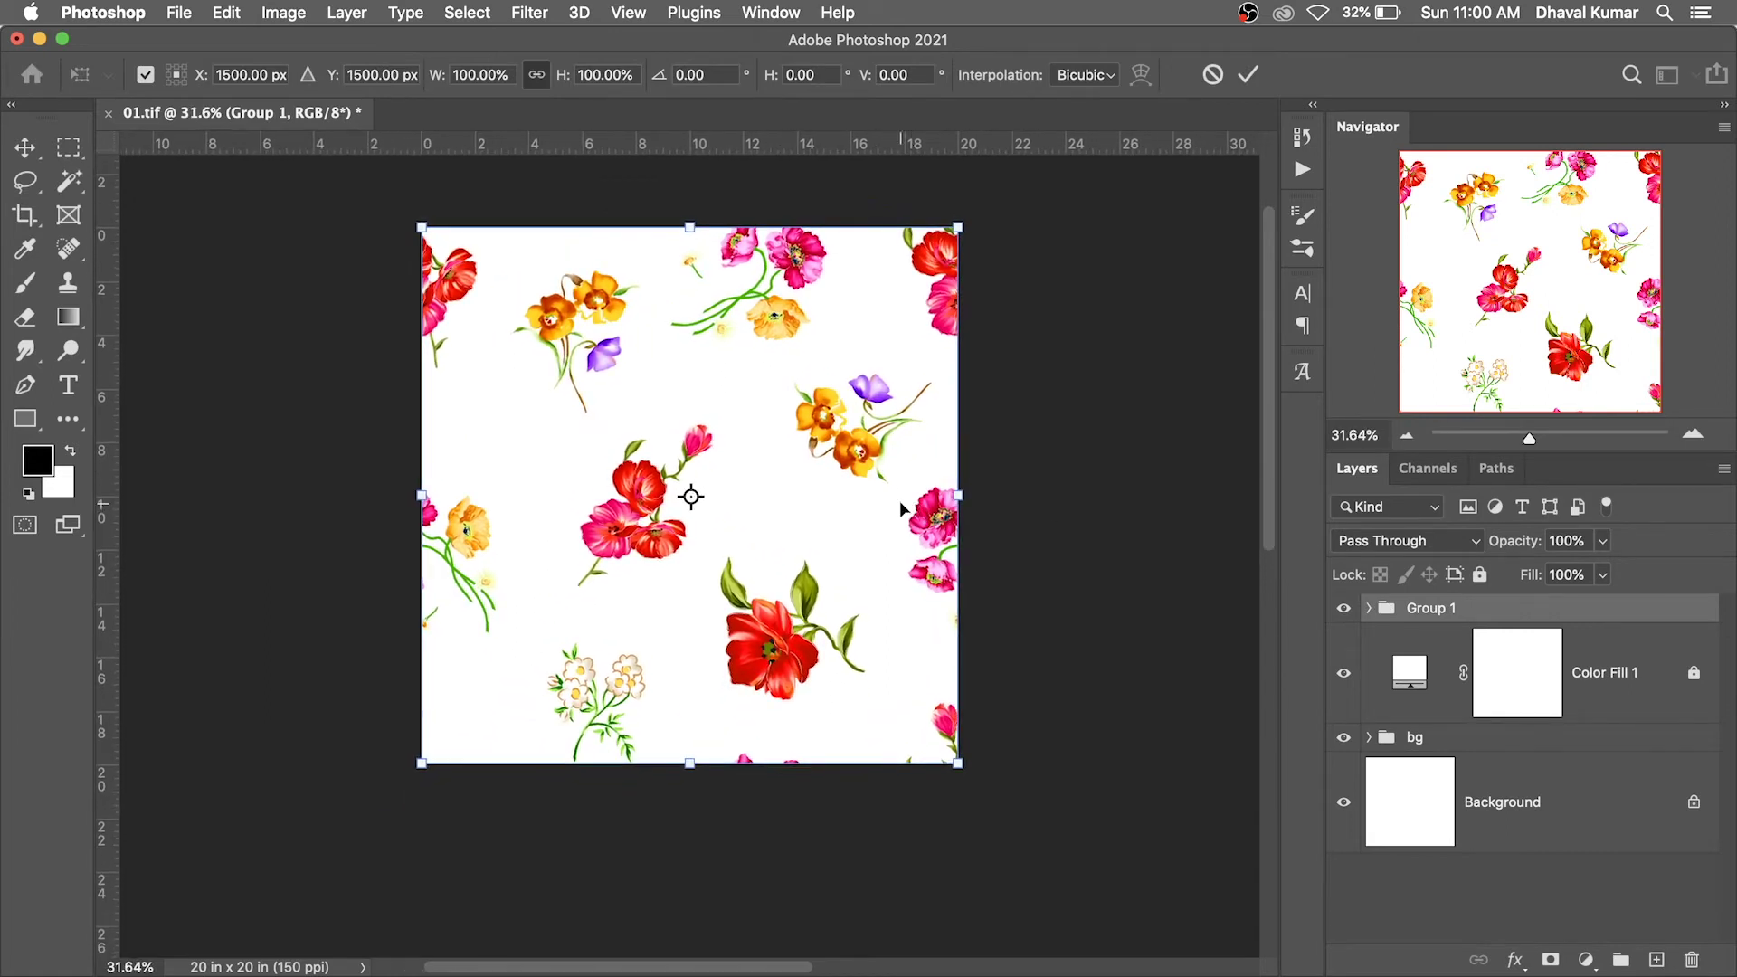
pyautogui.press('Return')
pyautogui.press('c')
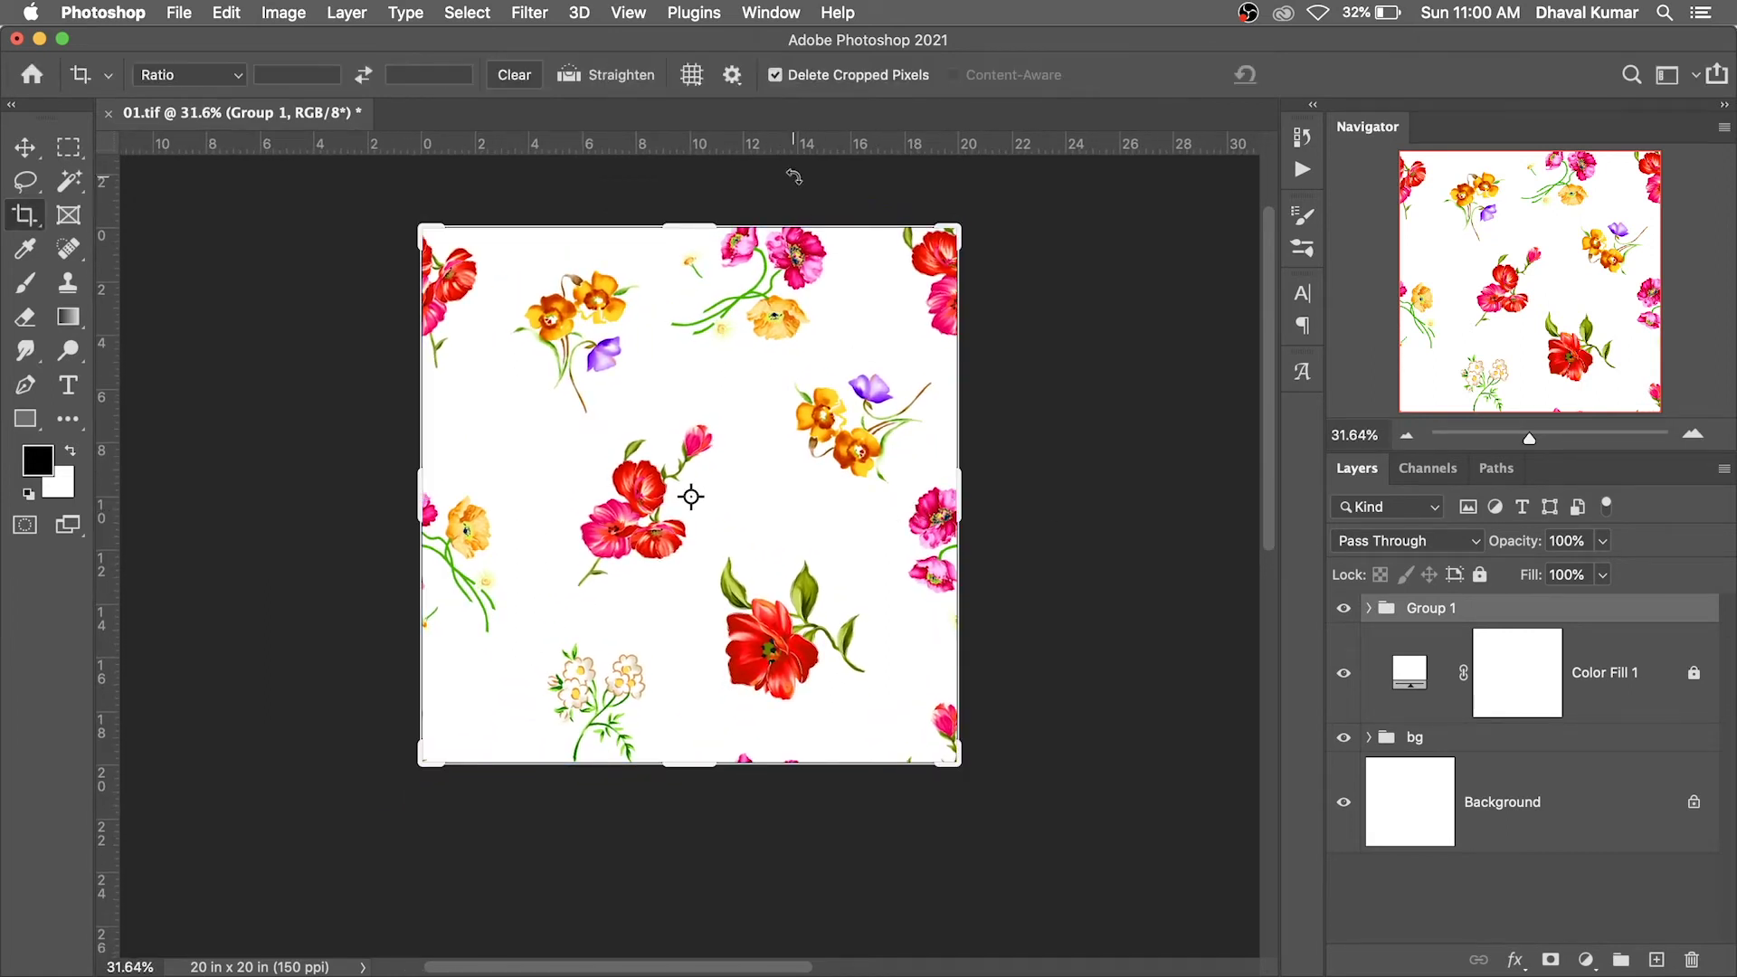
pyautogui.press('v')
pyautogui.click(607, 14)
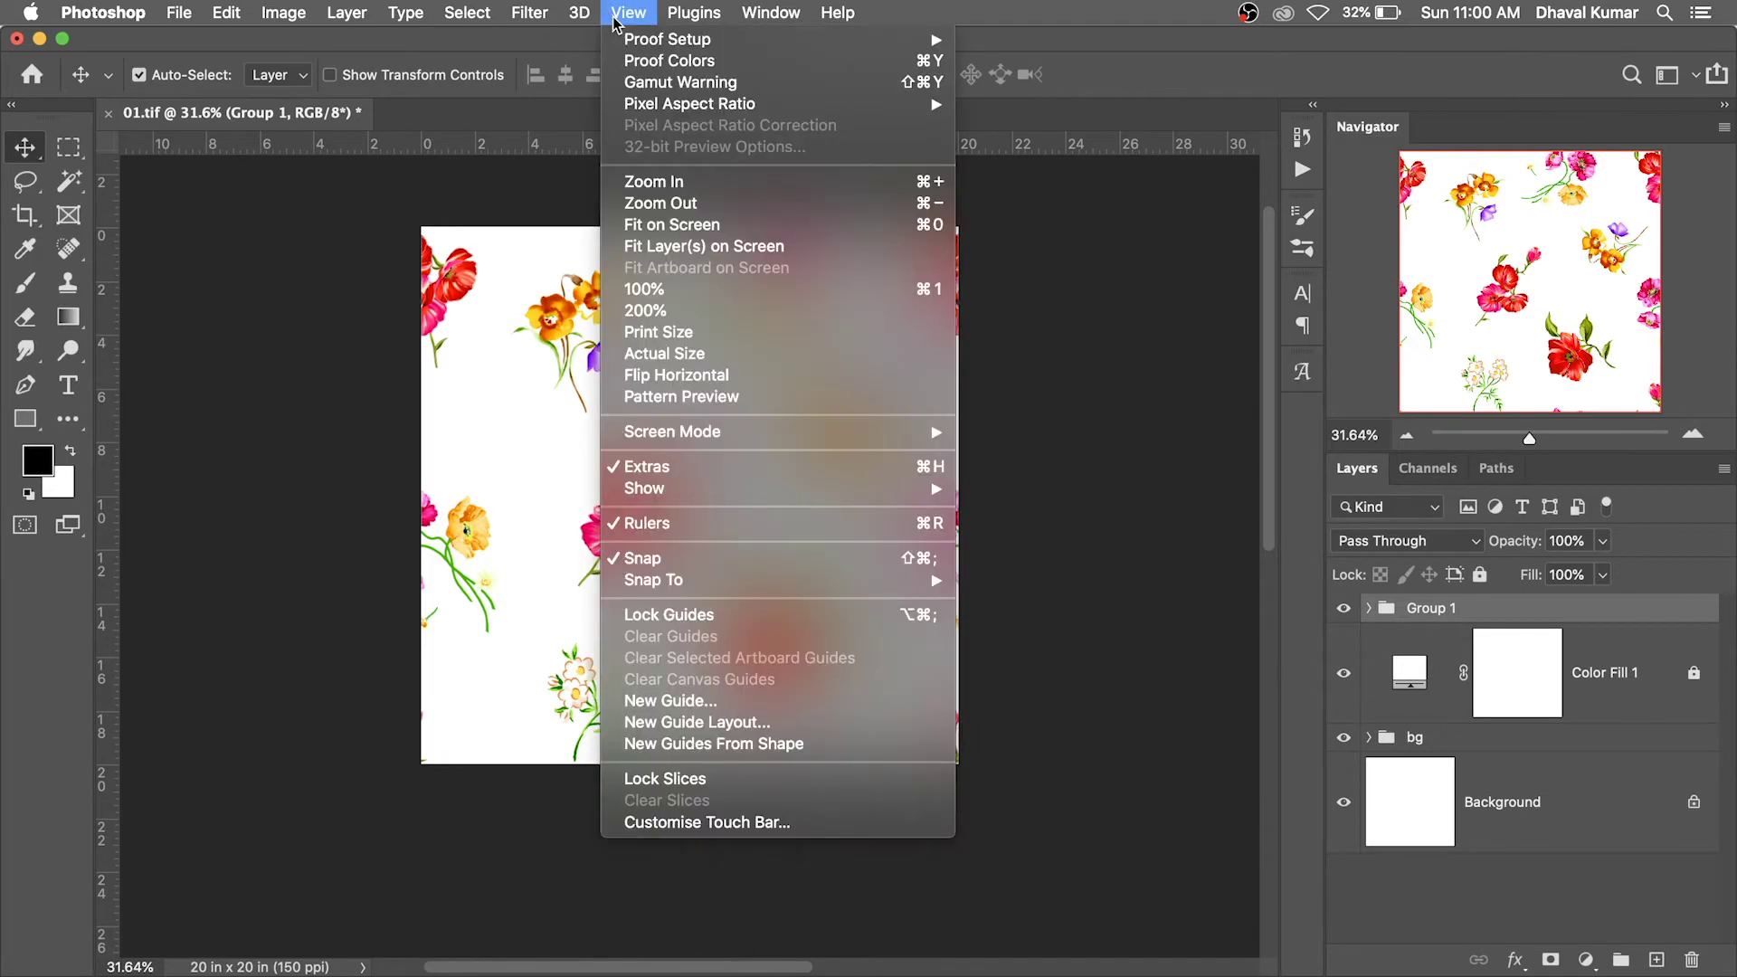
pyautogui.click(686, 399)
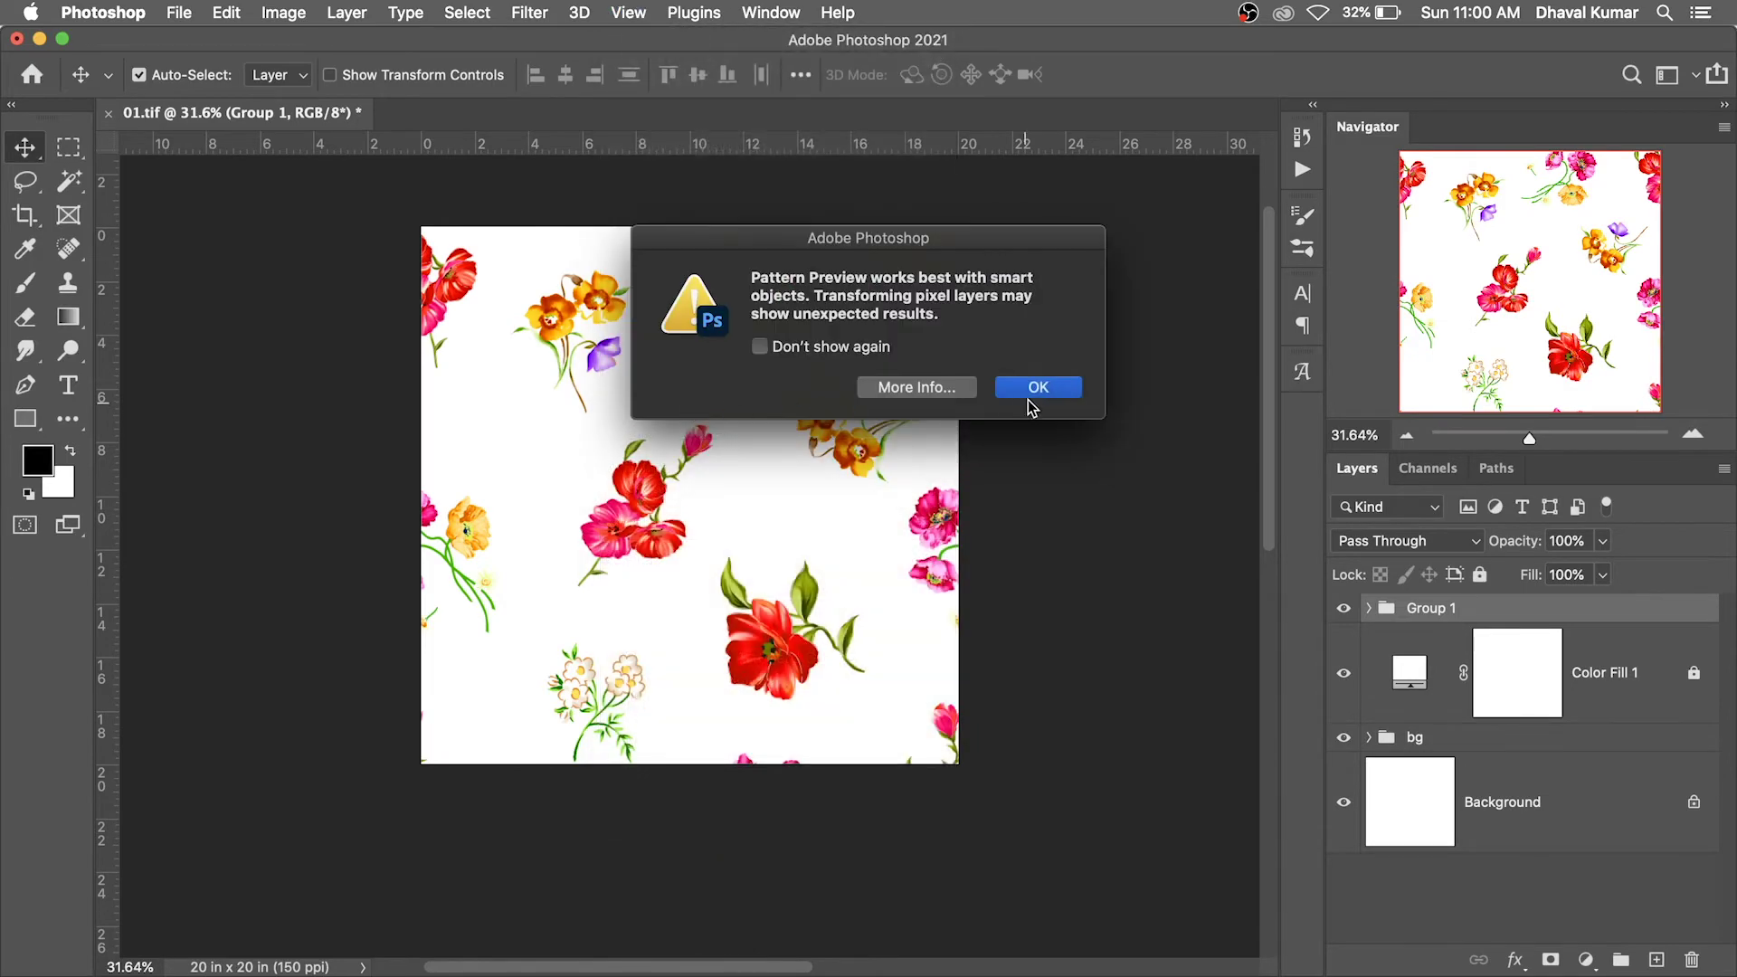
pyautogui.click(1039, 388)
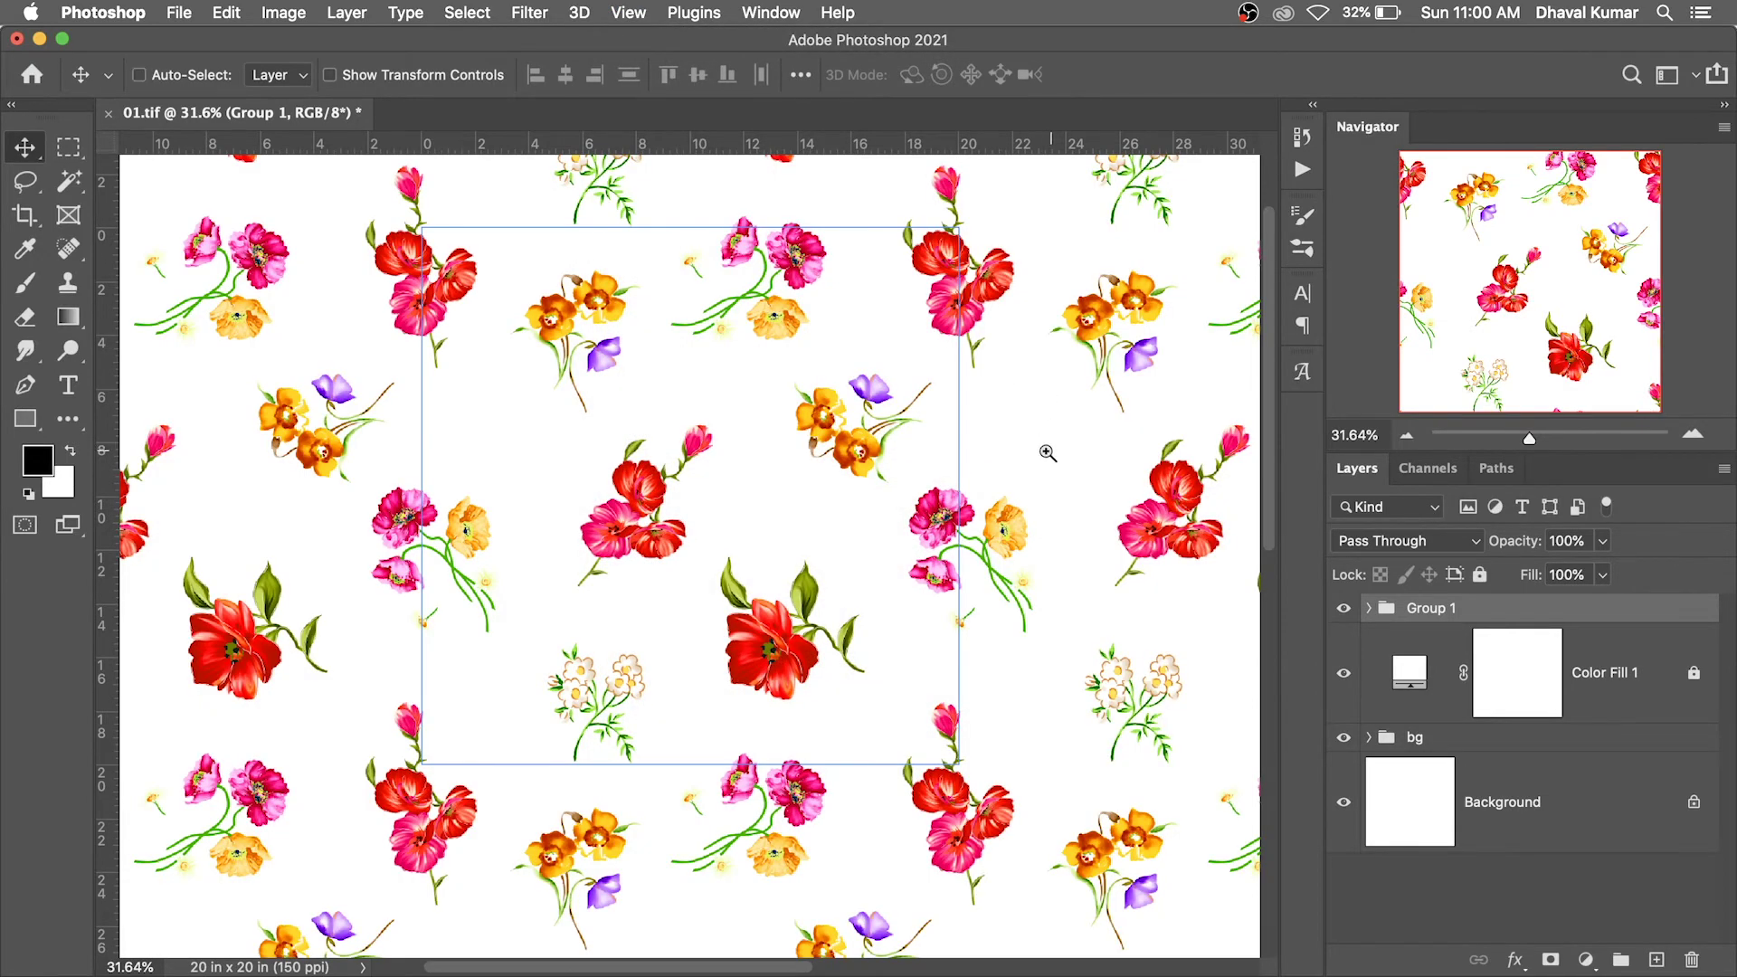
pyautogui.moveTo(1047, 452)
pyautogui.mouseDown()
pyautogui.moveTo(941, 353)
pyautogui.moveTo(962, 319)
pyautogui.mouseUp()
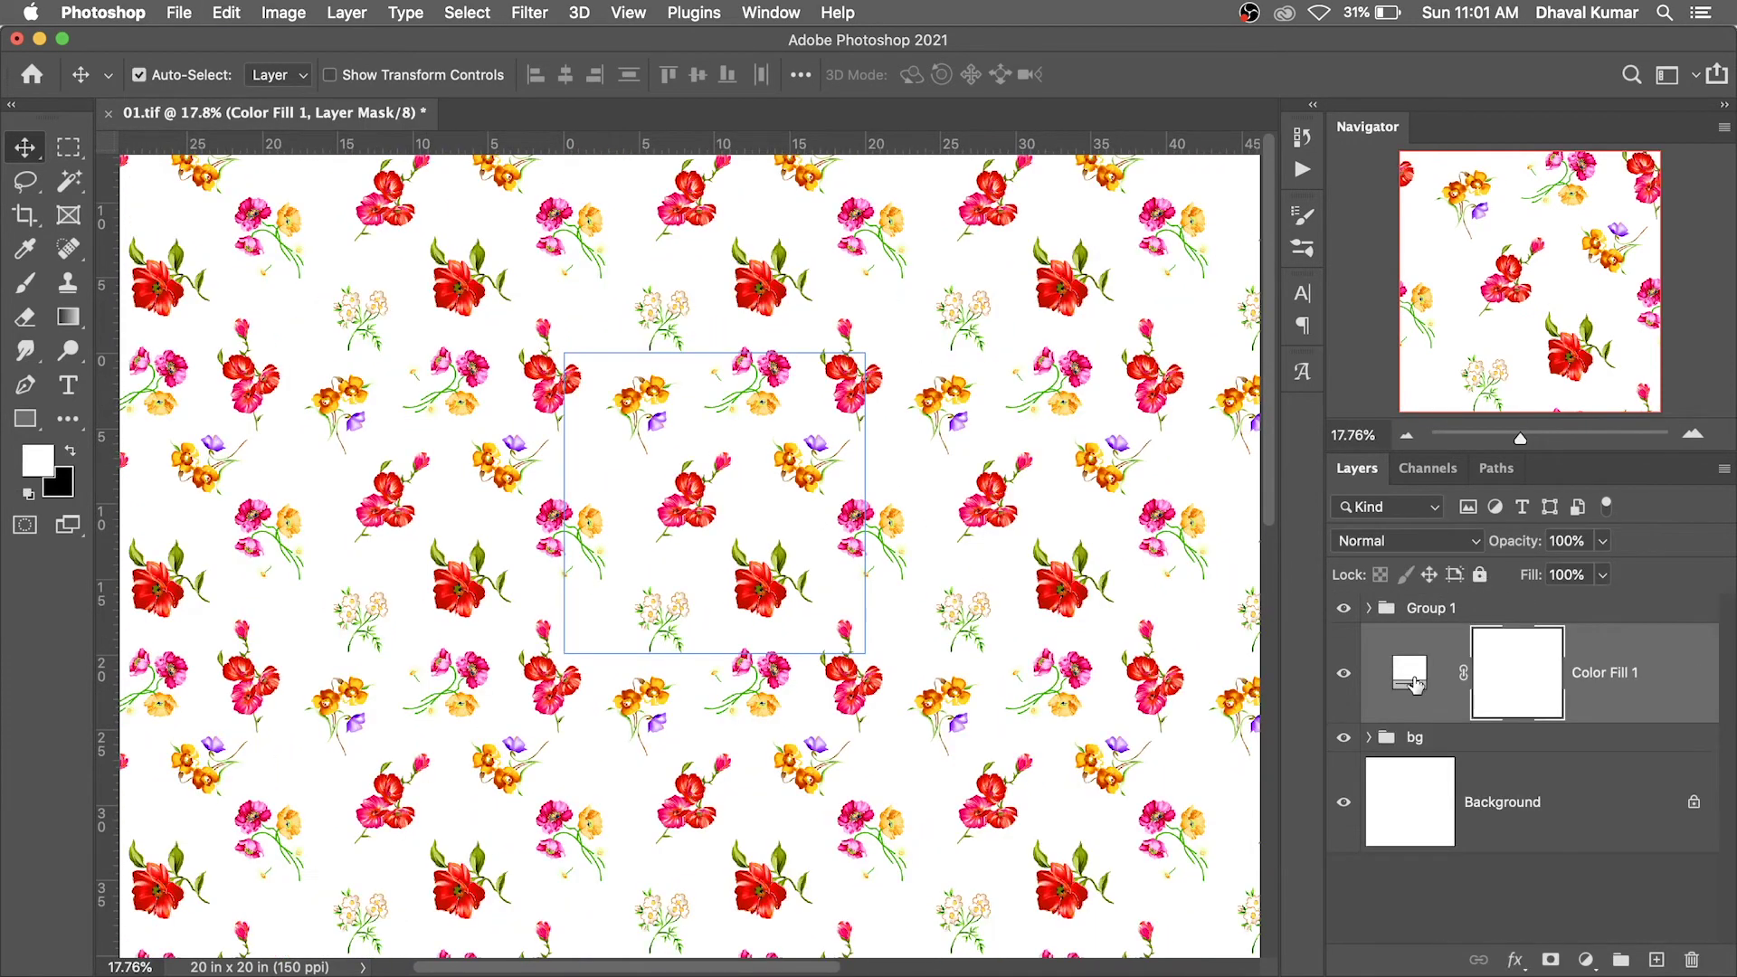
# Try a pale pink colour for Color Fill 1, then toggle the fill's visibility
pyautogui.doubleClick(1416, 685)
pyautogui.write('ff0000')
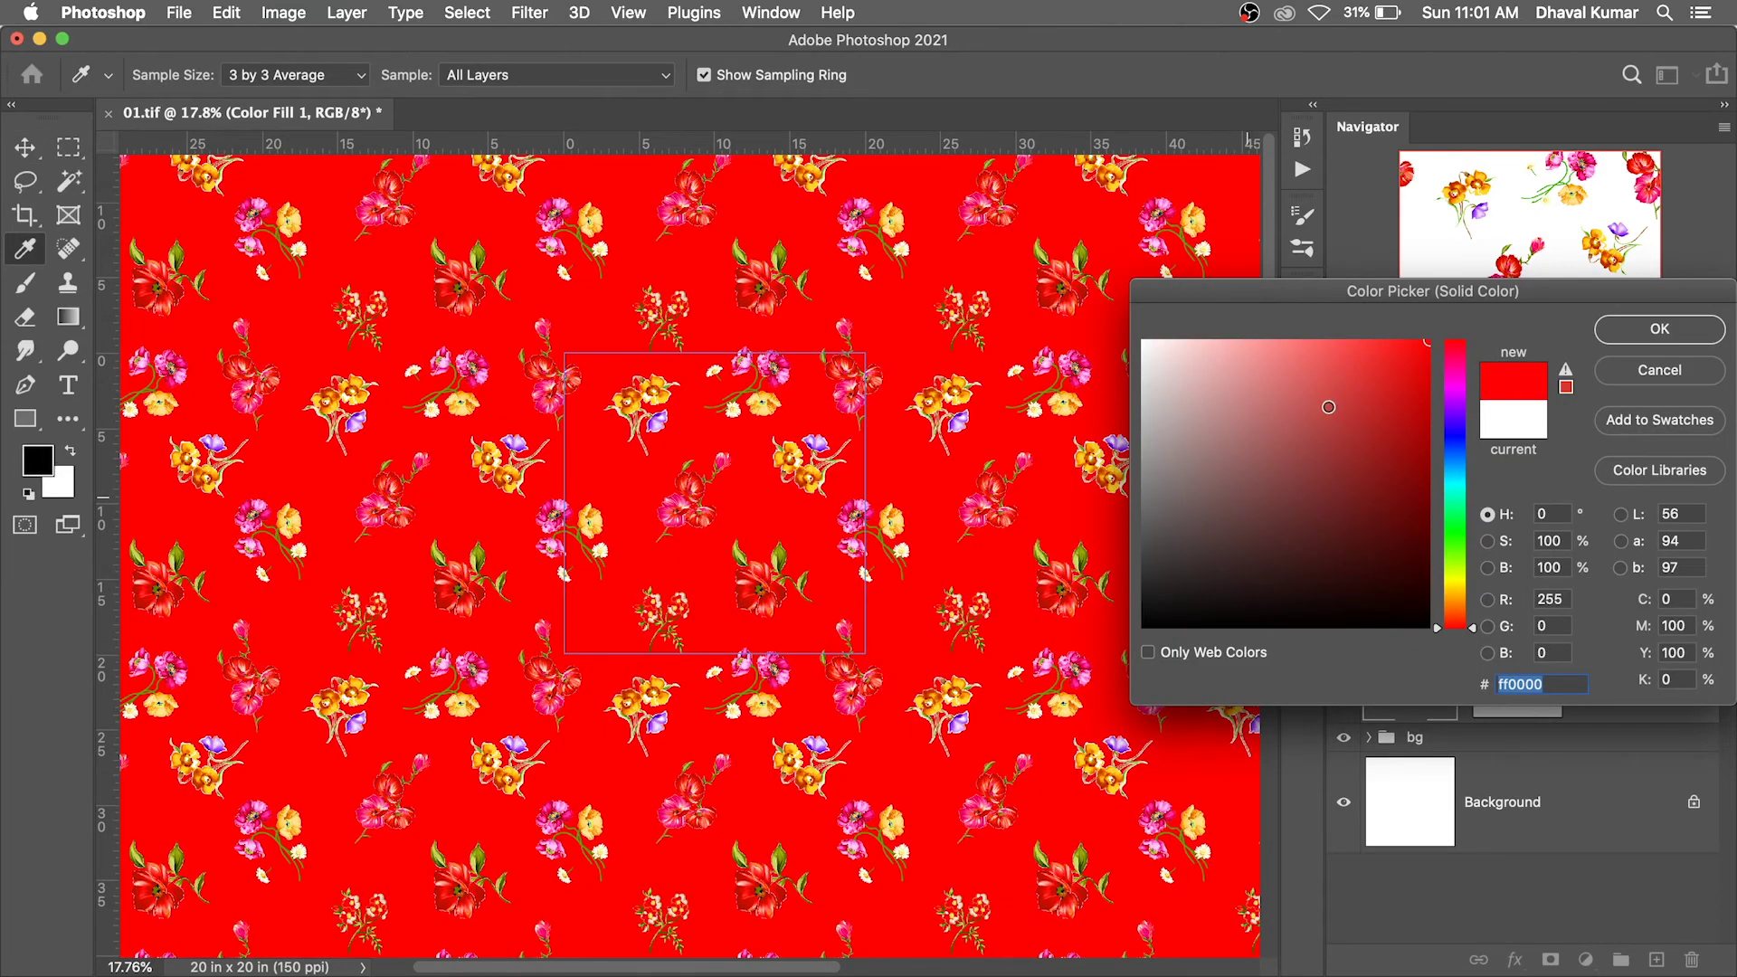
pyautogui.moveTo(1244, 342); pyautogui.dragTo(1181, 341)
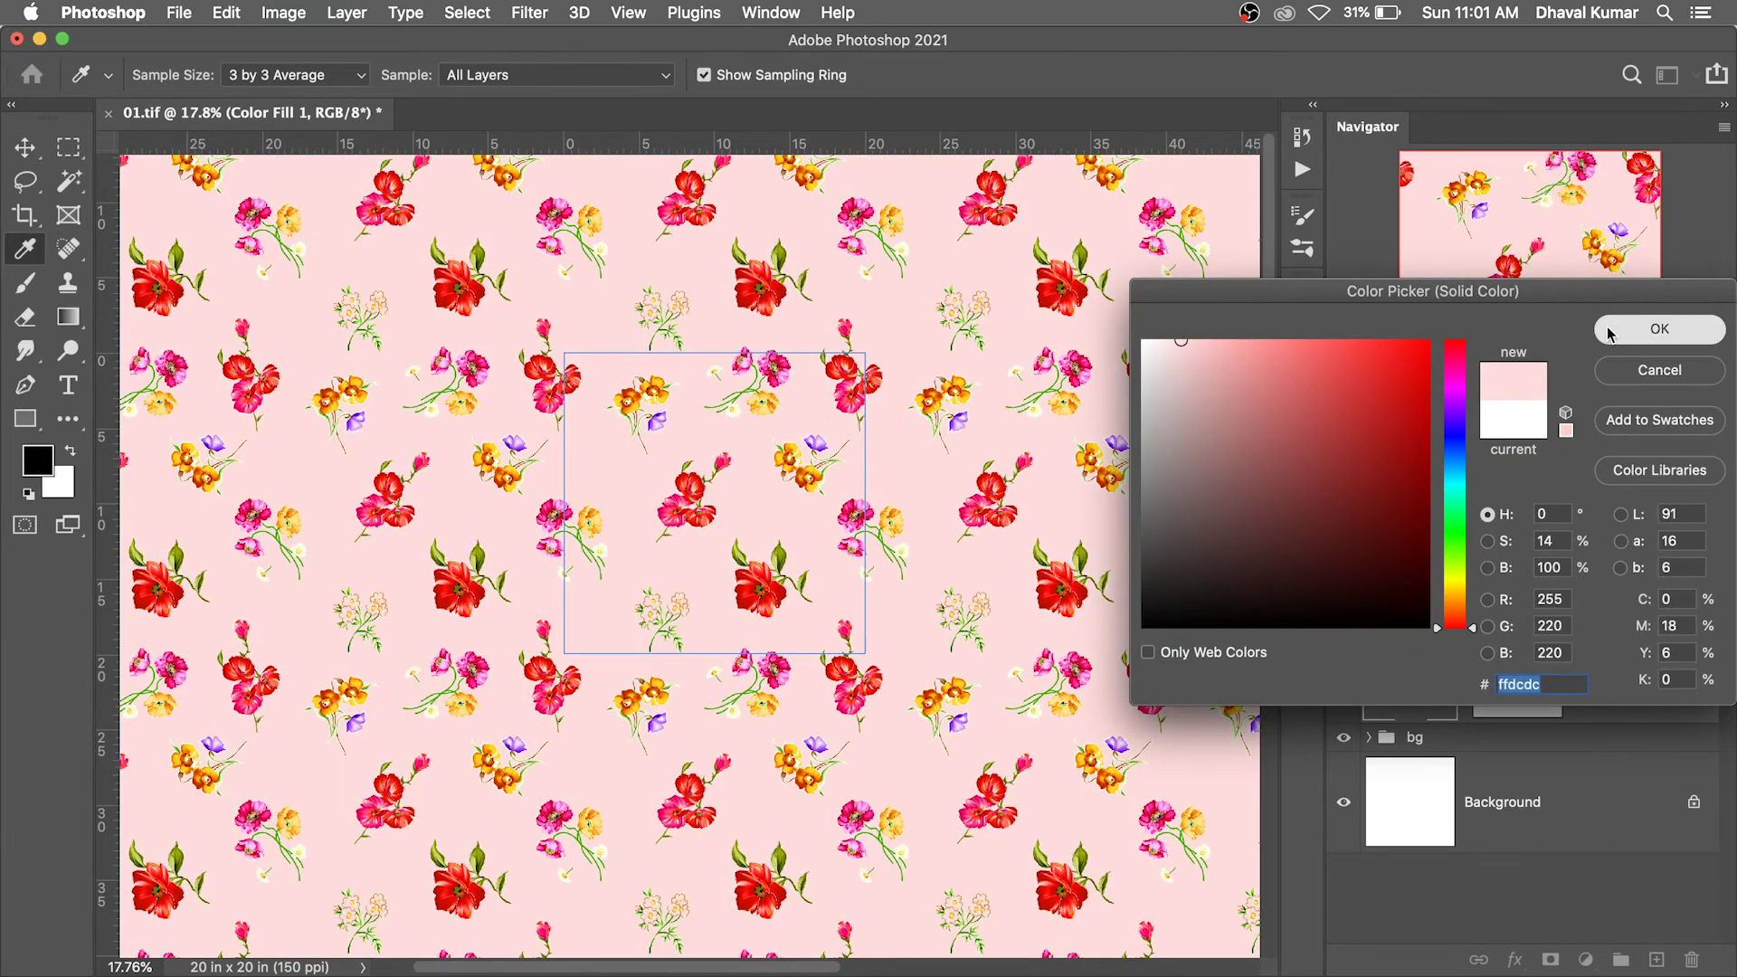
pyautogui.click(1609, 334)
pyautogui.click(1345, 672)
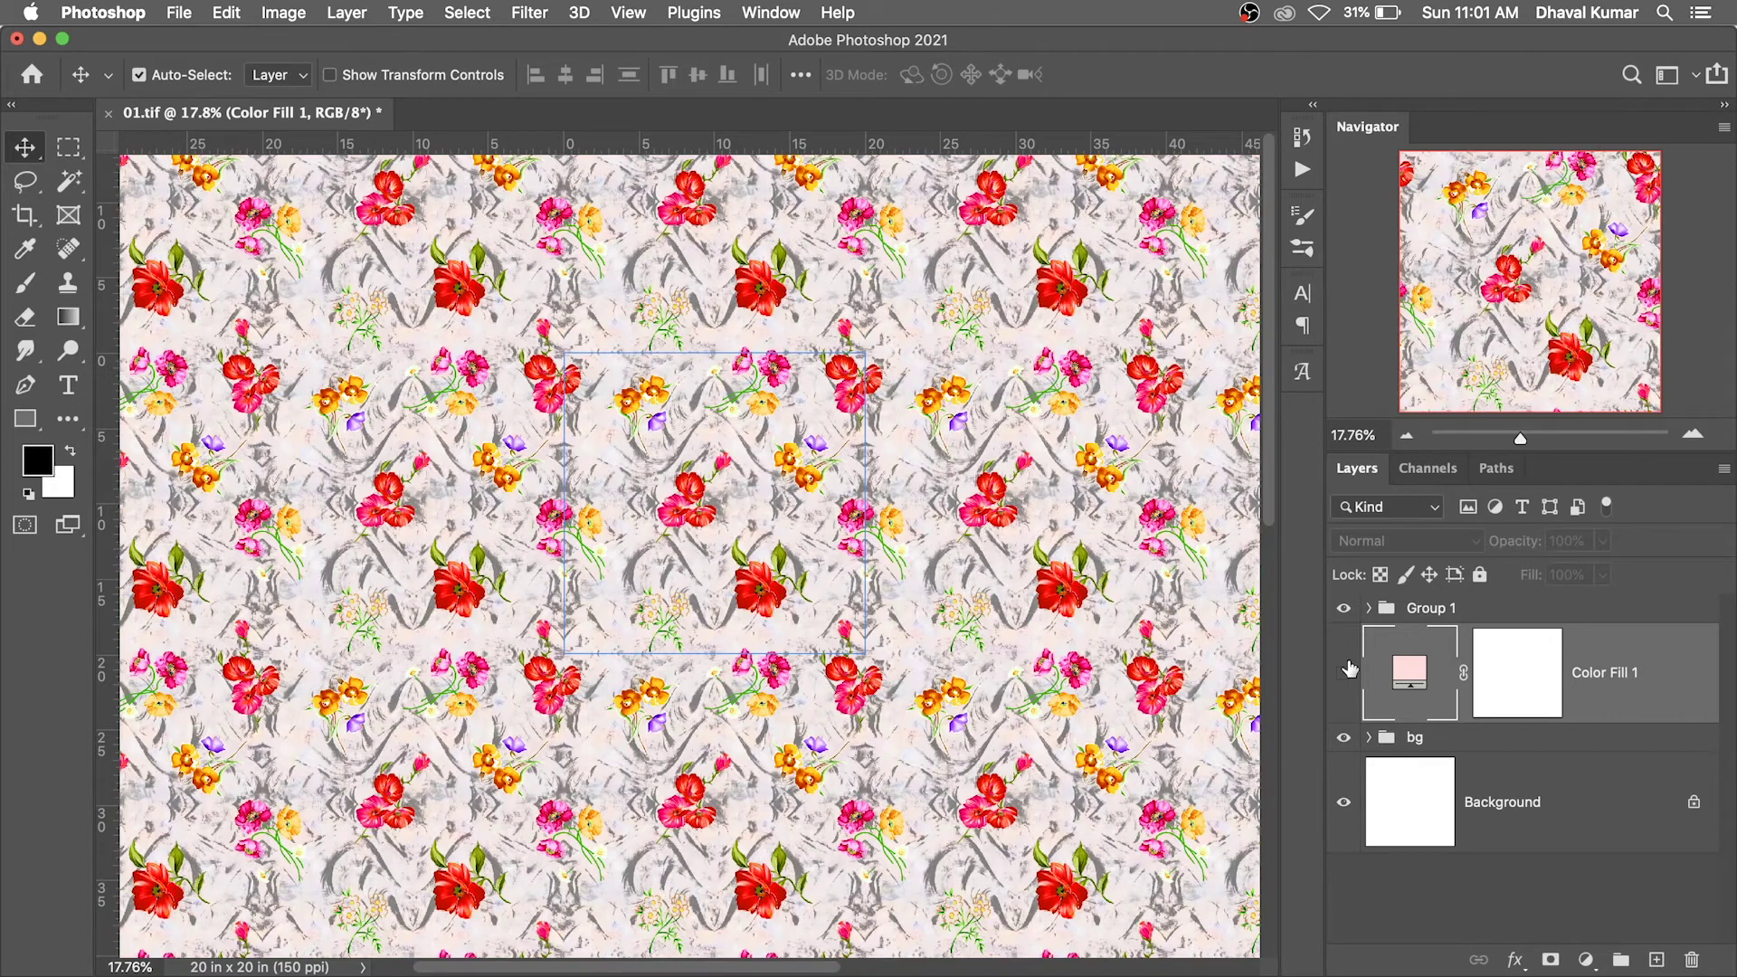
pyautogui.moveTo(927, 523); pyautogui.dragTo(927, 505)
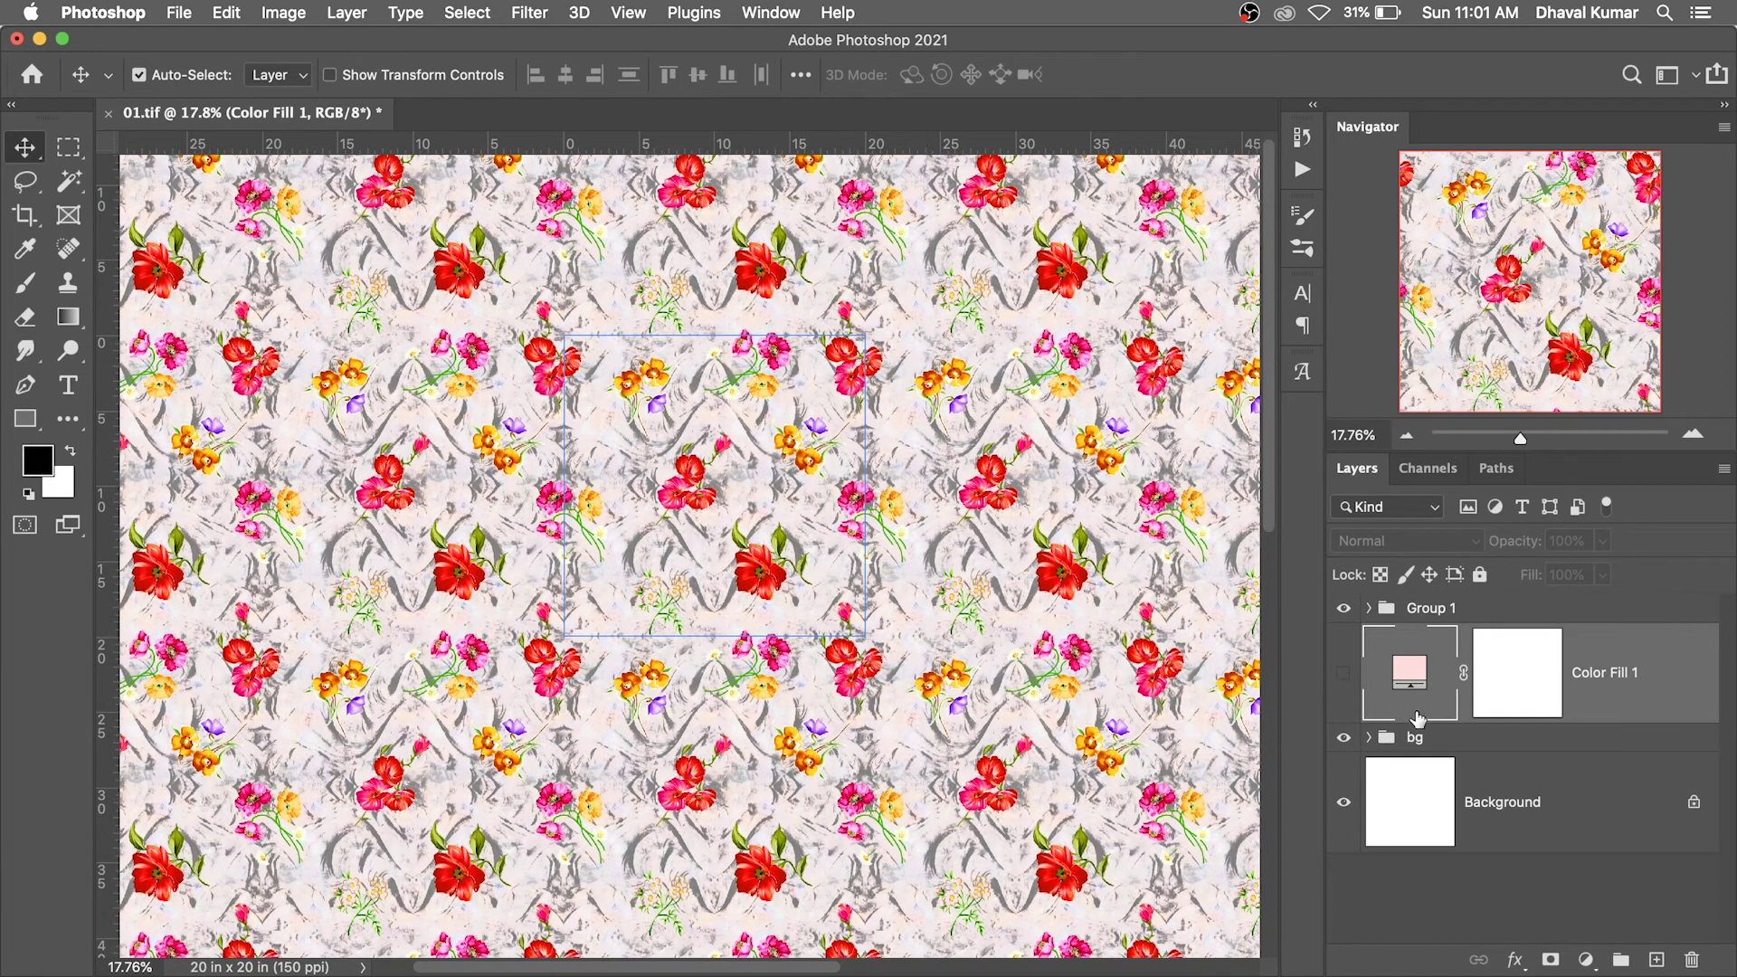
pyautogui.hotkey('ctrl', ',')
# Change Color Fill 1 to navy blue and turn off Pattern Preview
pyautogui.doubleClick(1410, 670)
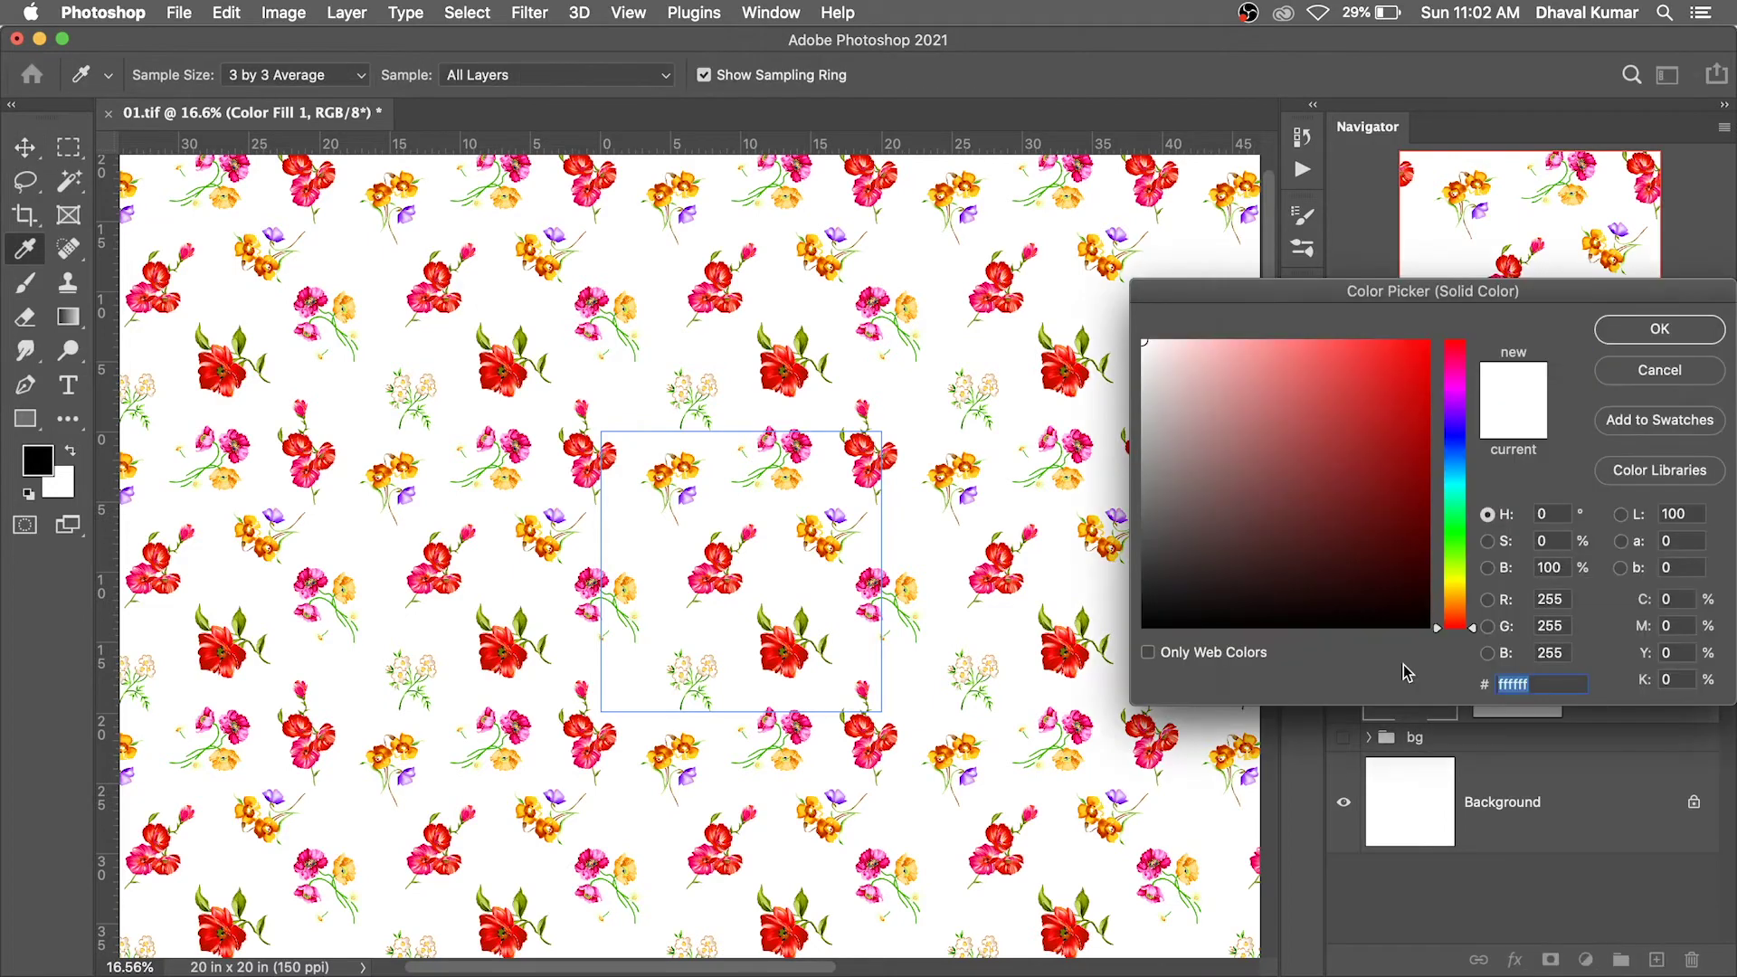
pyautogui.click(1429, 503)
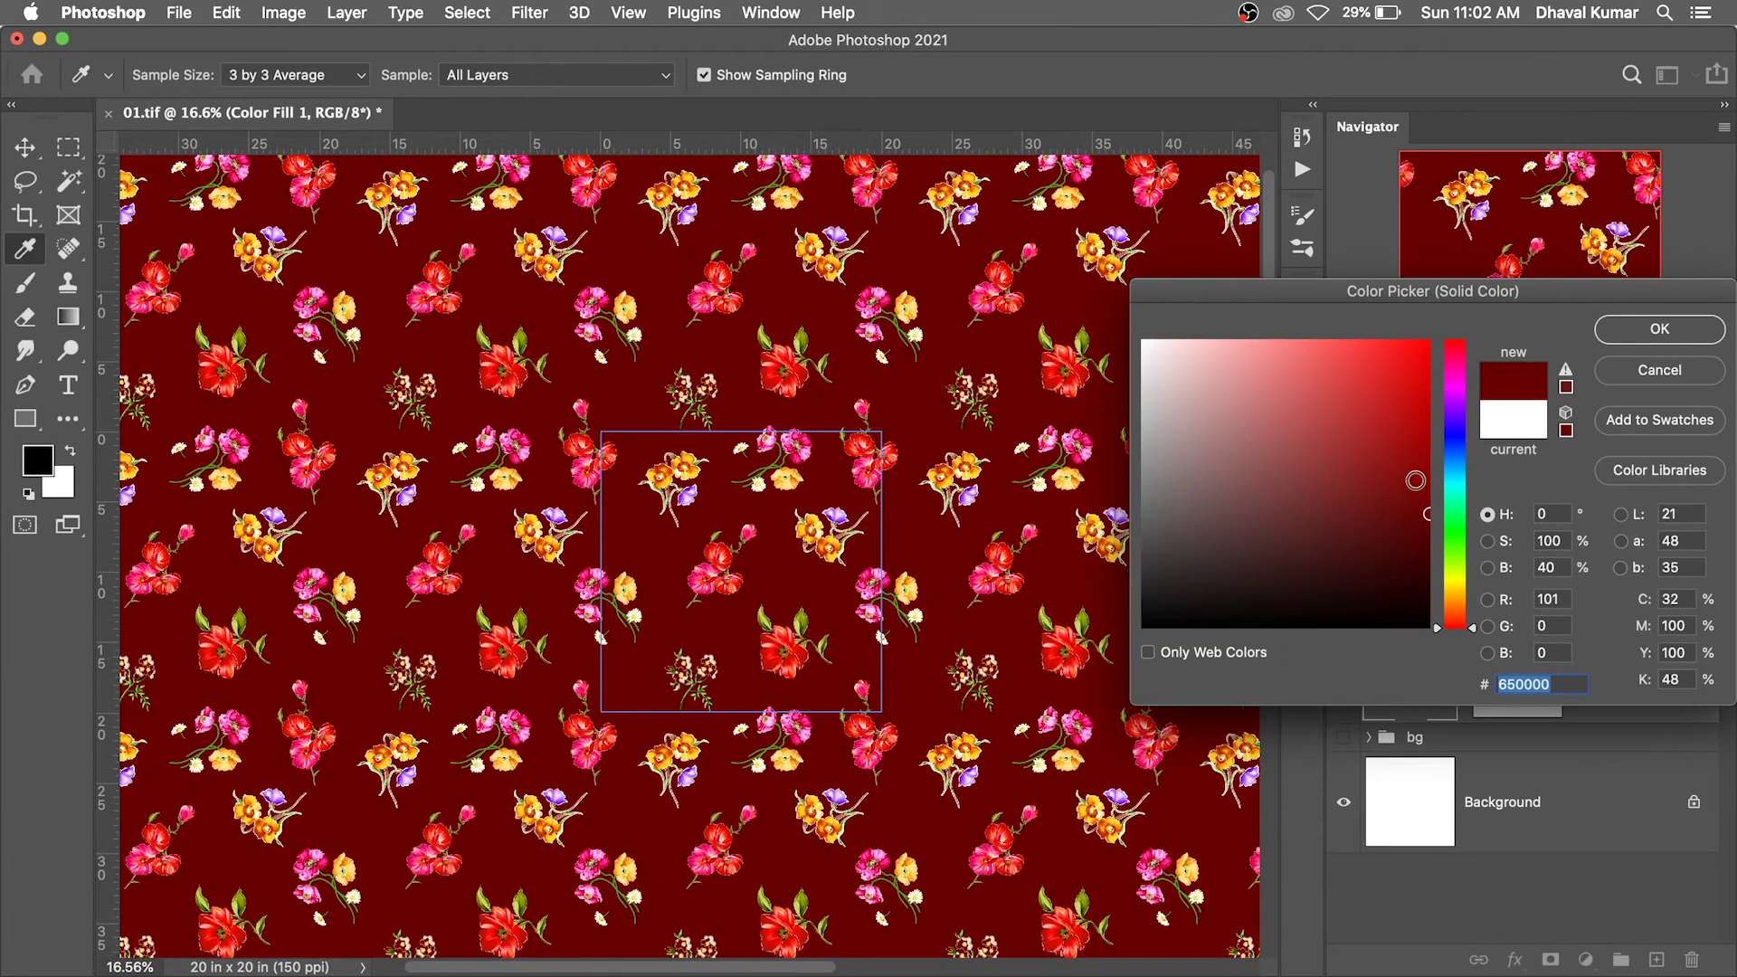
pyautogui.click(1464, 435)
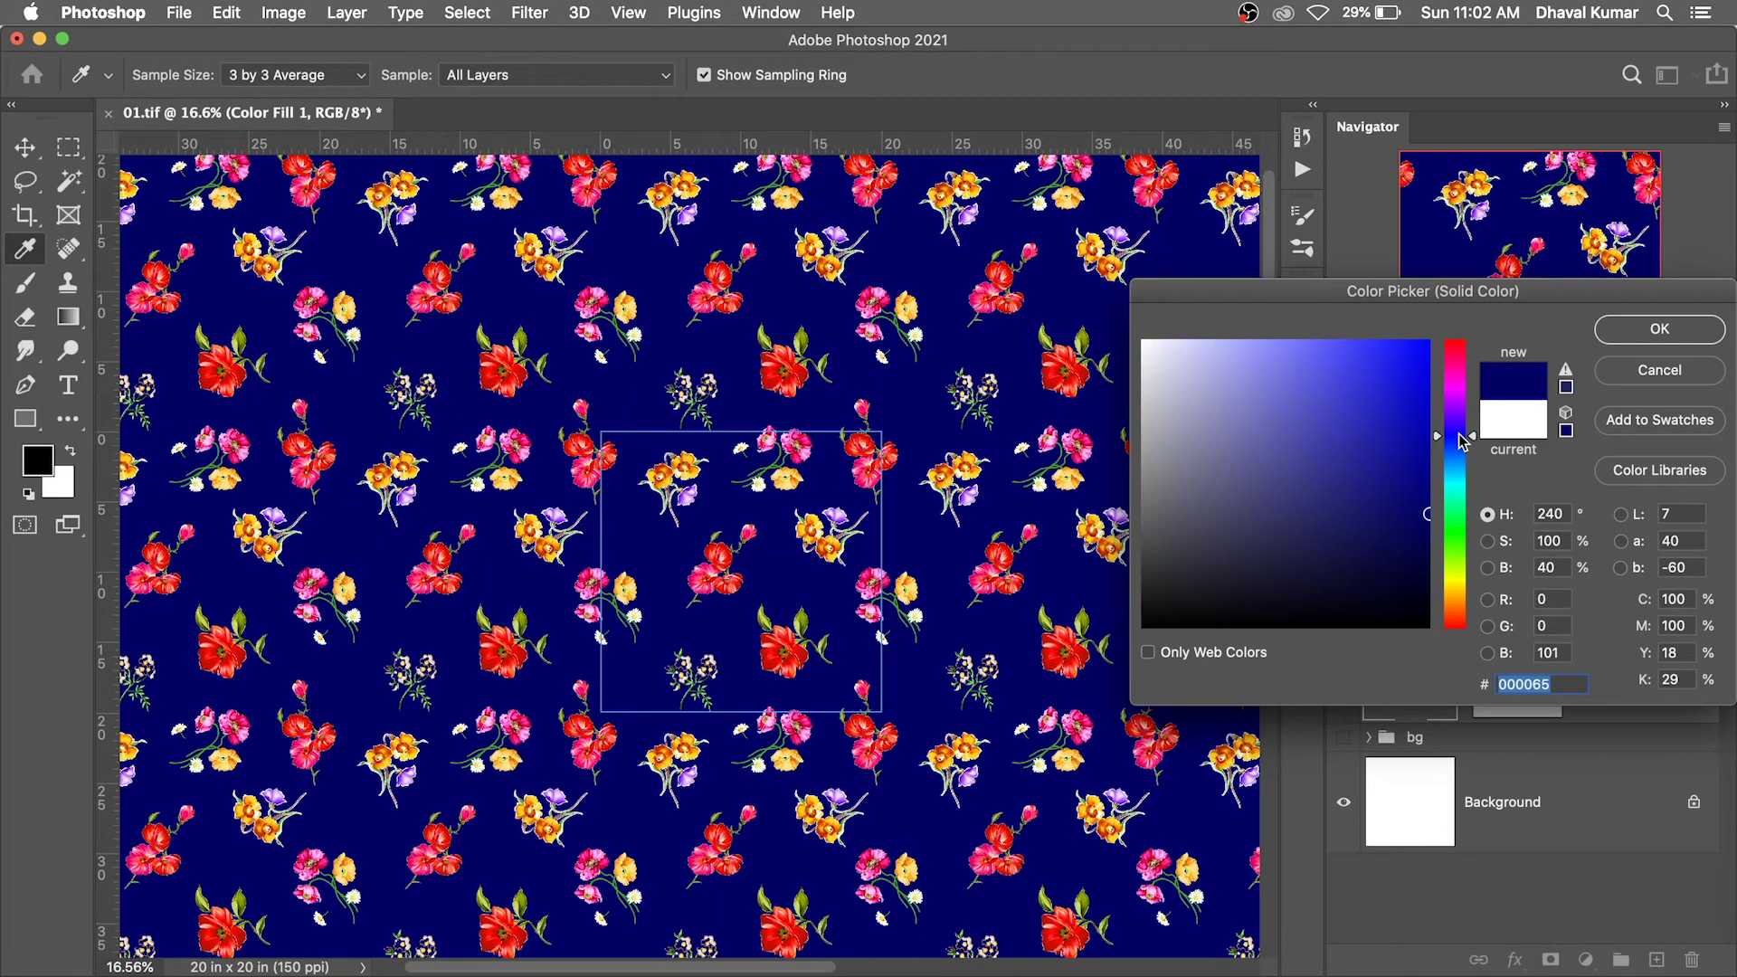
pyautogui.click(1626, 338)
pyautogui.scroll(-2, 1000, 496)
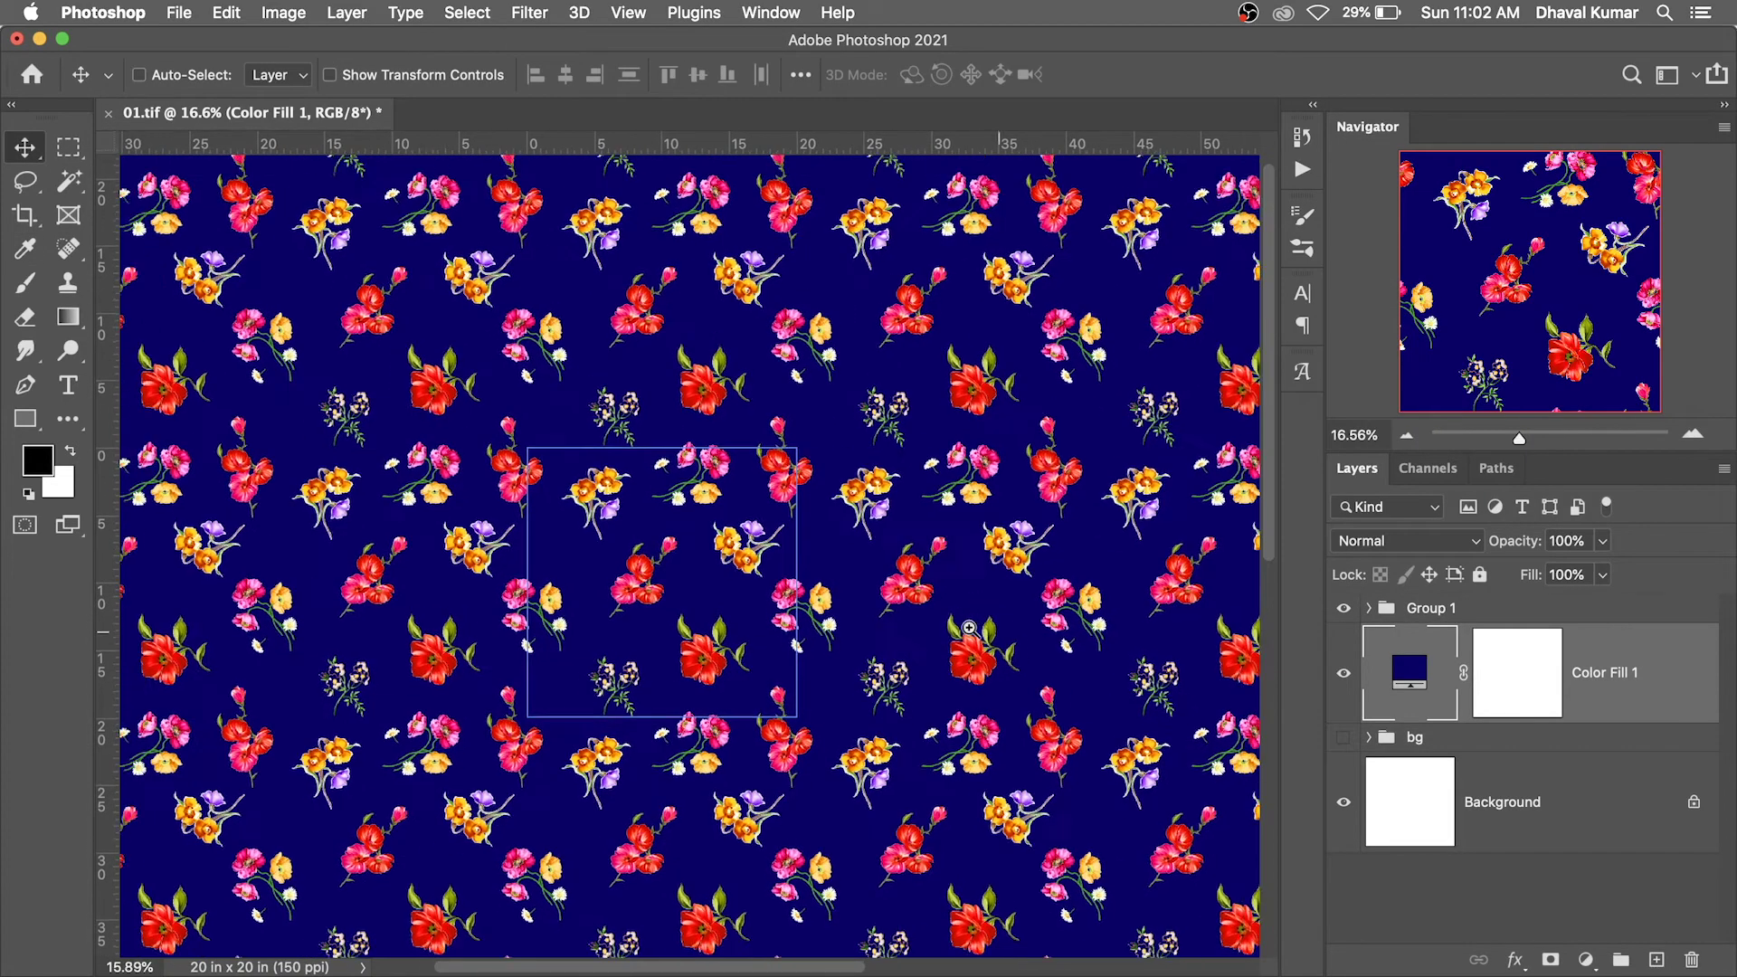
pyautogui.click(629, 13)
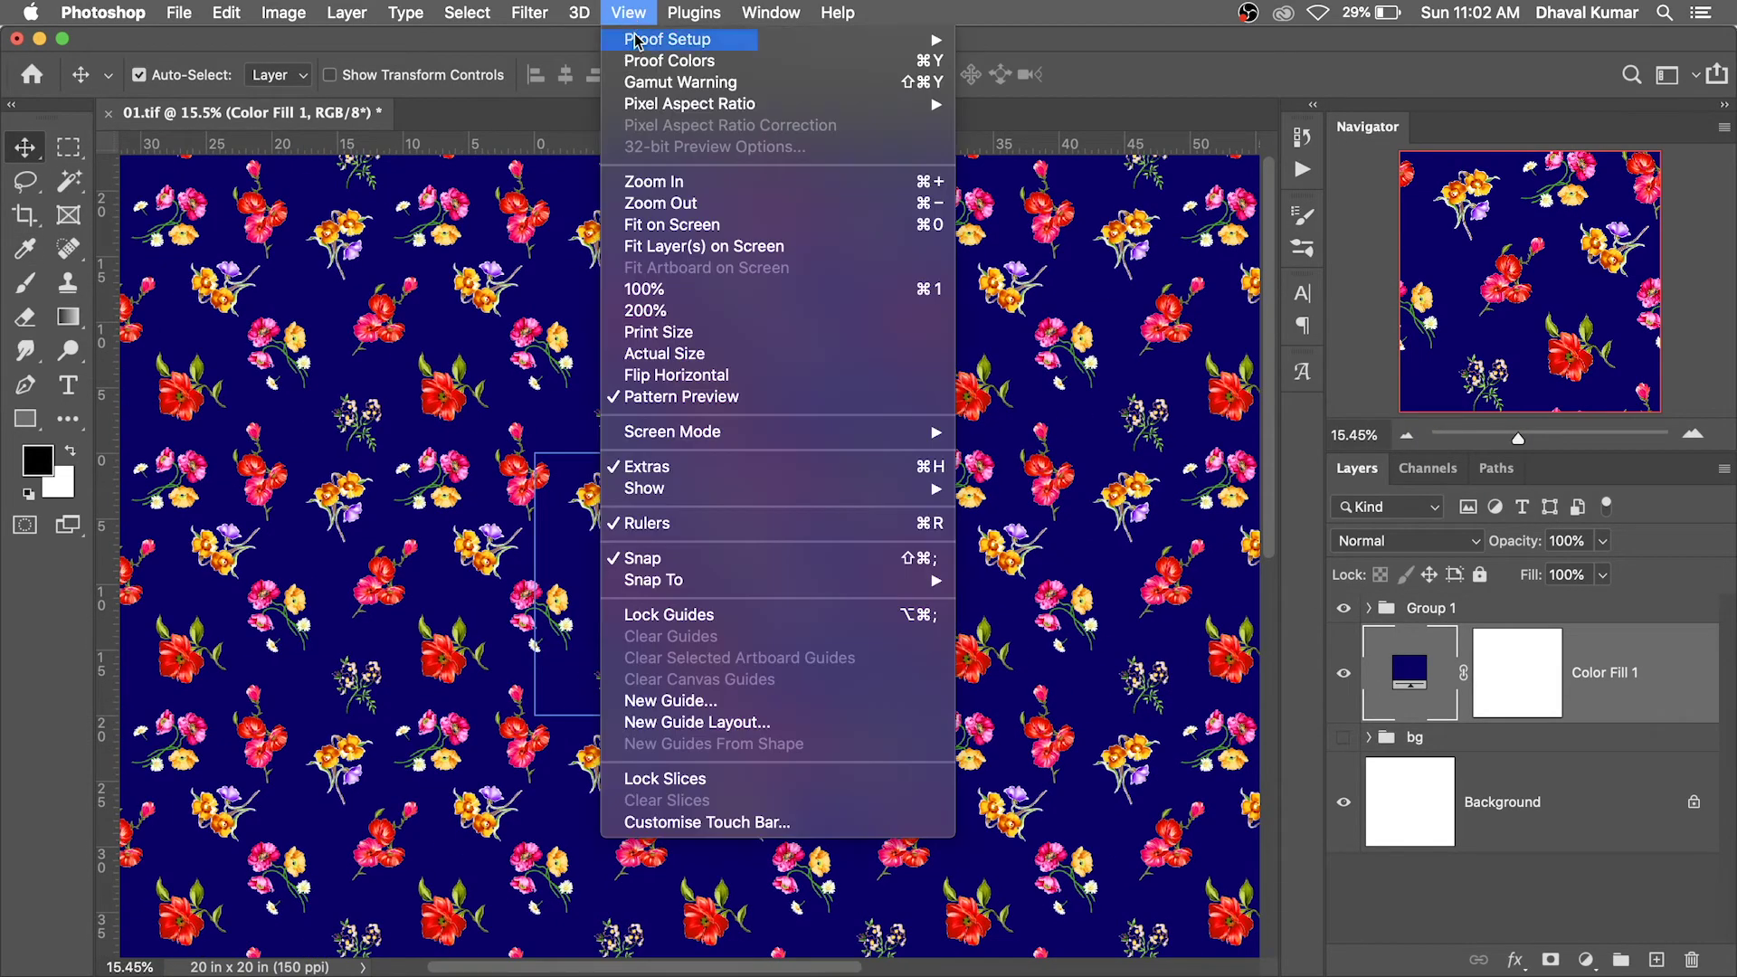
pyautogui.click(678, 398)
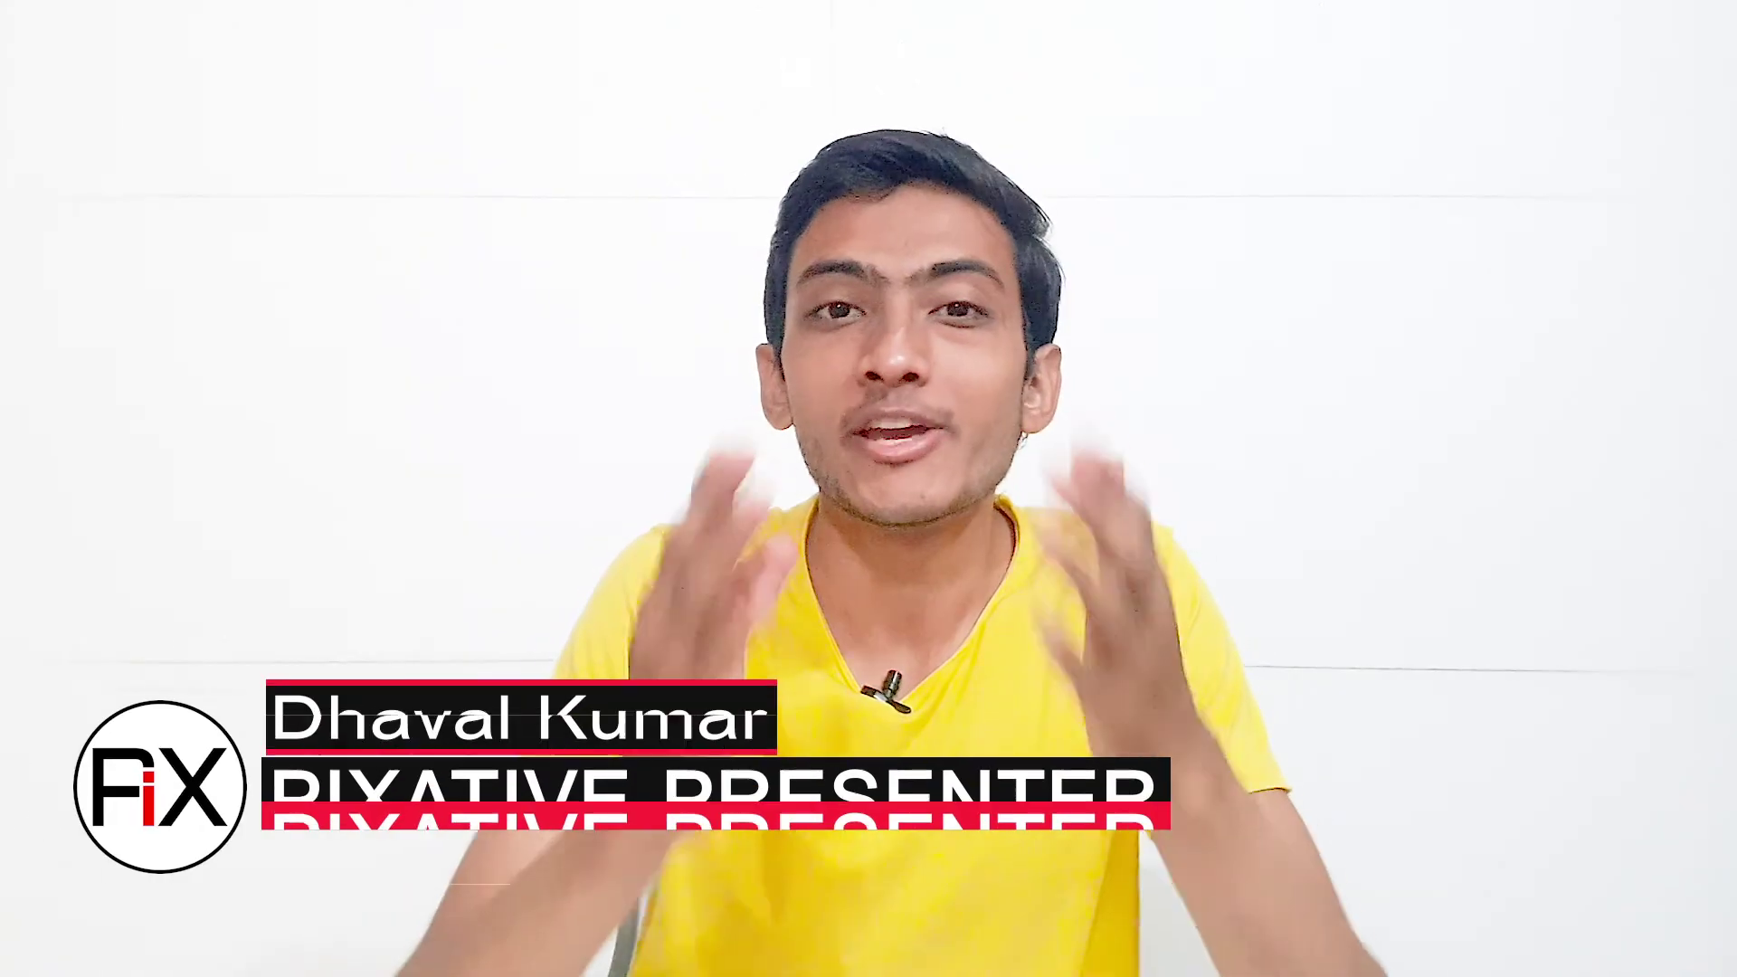